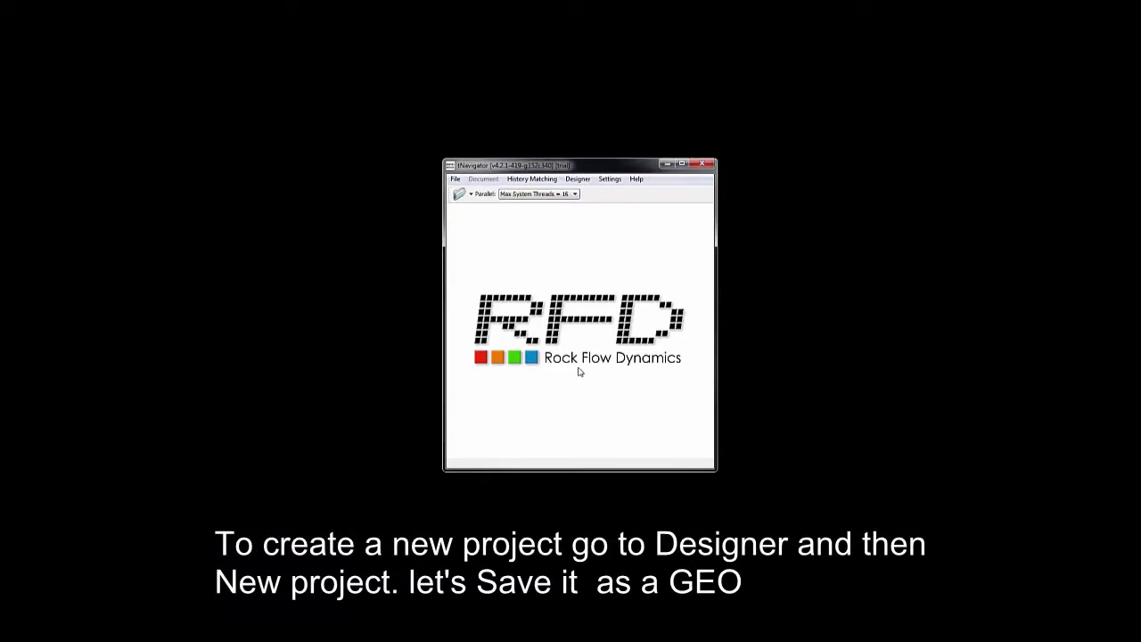
Create a new Model Designer project and save it as GEO in RFD_Models\Geology
left_click(580, 182)
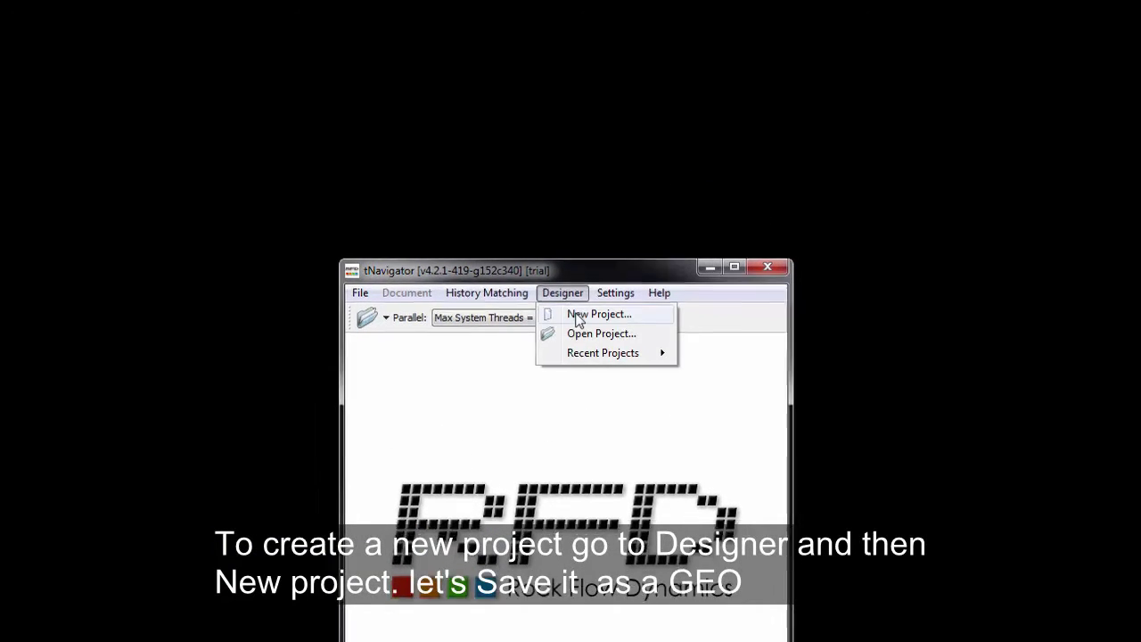
left_click(599, 317)
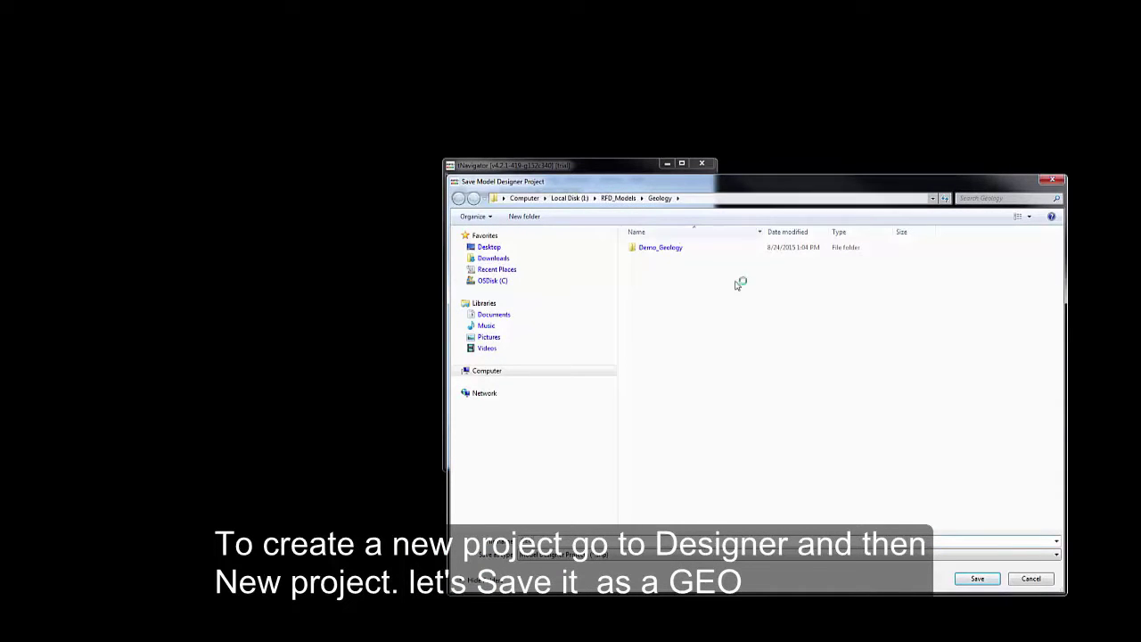
left_click(974, 579)
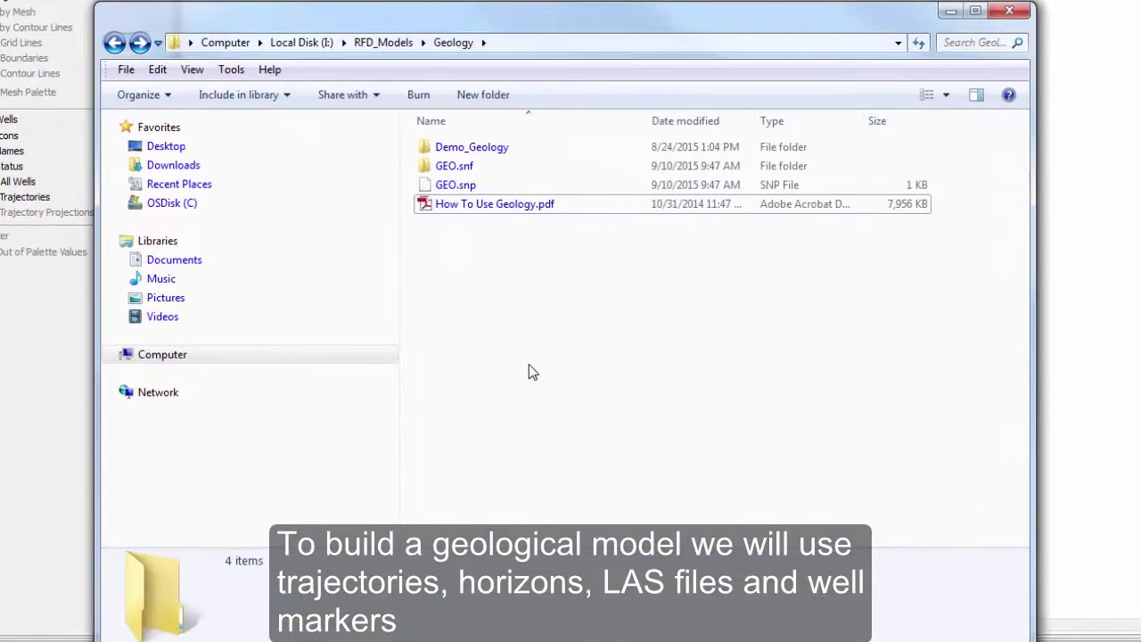
double_click(493, 151)
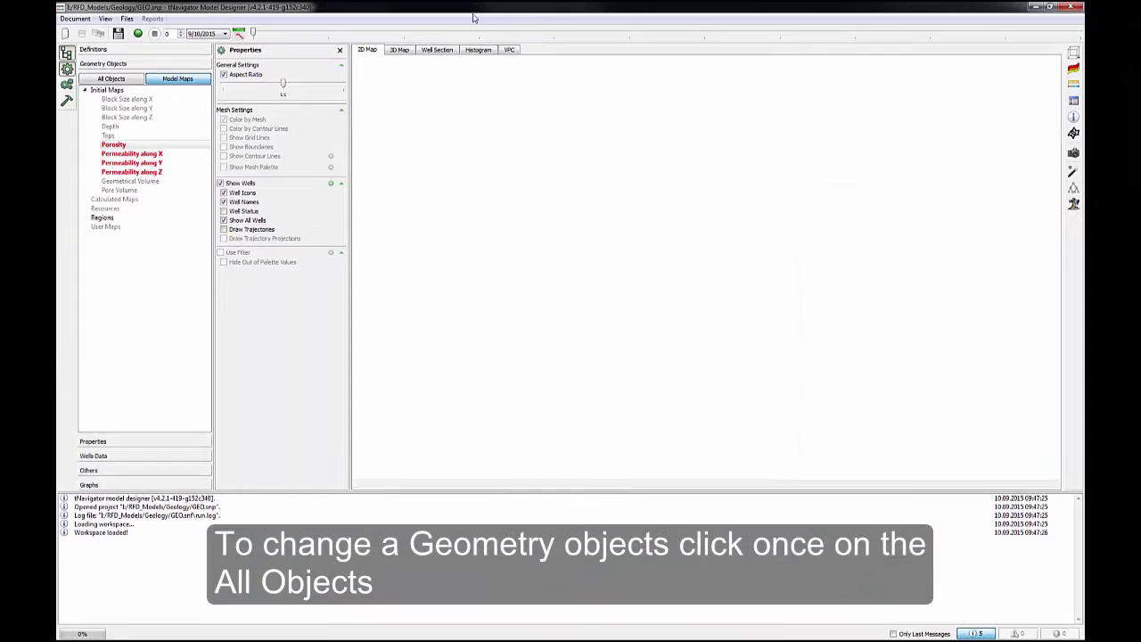
Select Wells under All Objects and start the Well Trajectories import from Calculations
left_click(113, 80)
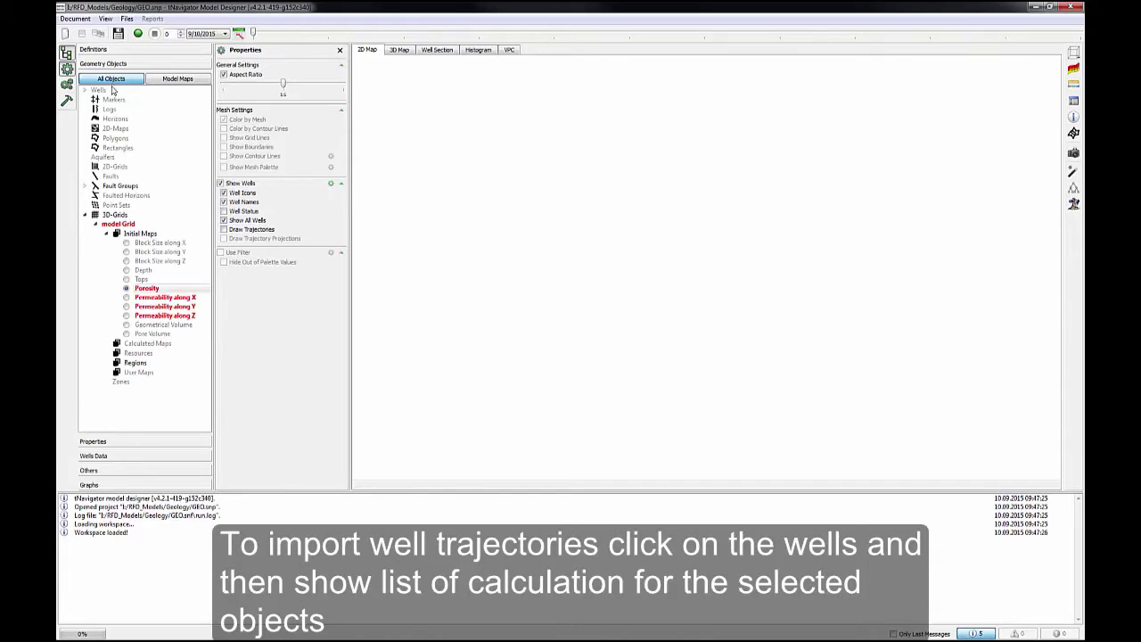
left_click(115, 91)
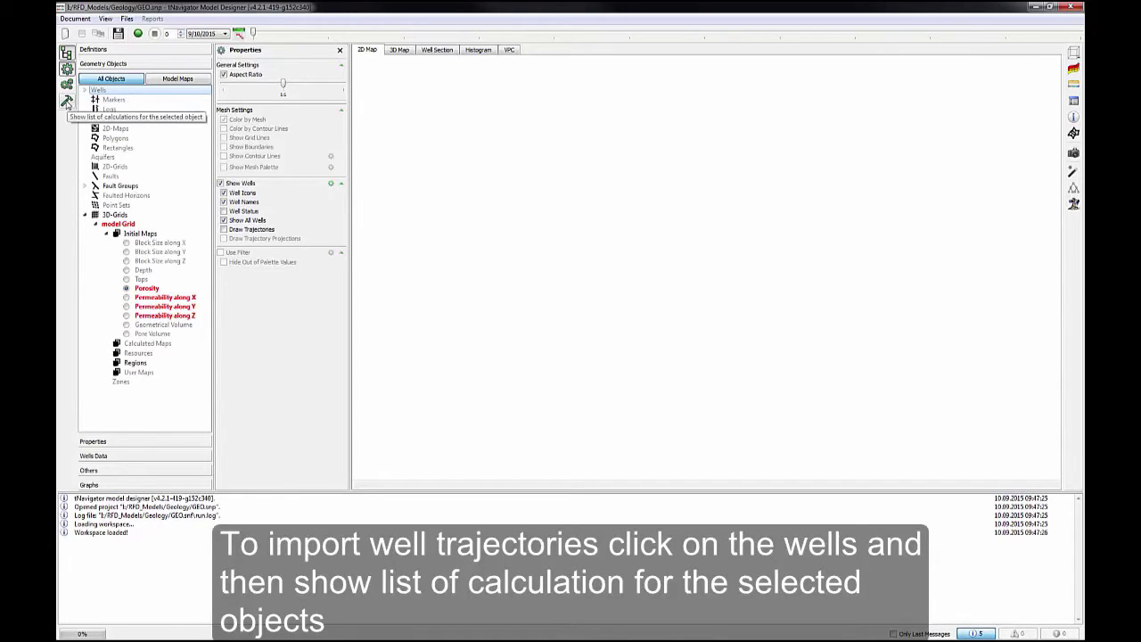
left_click(67, 101)
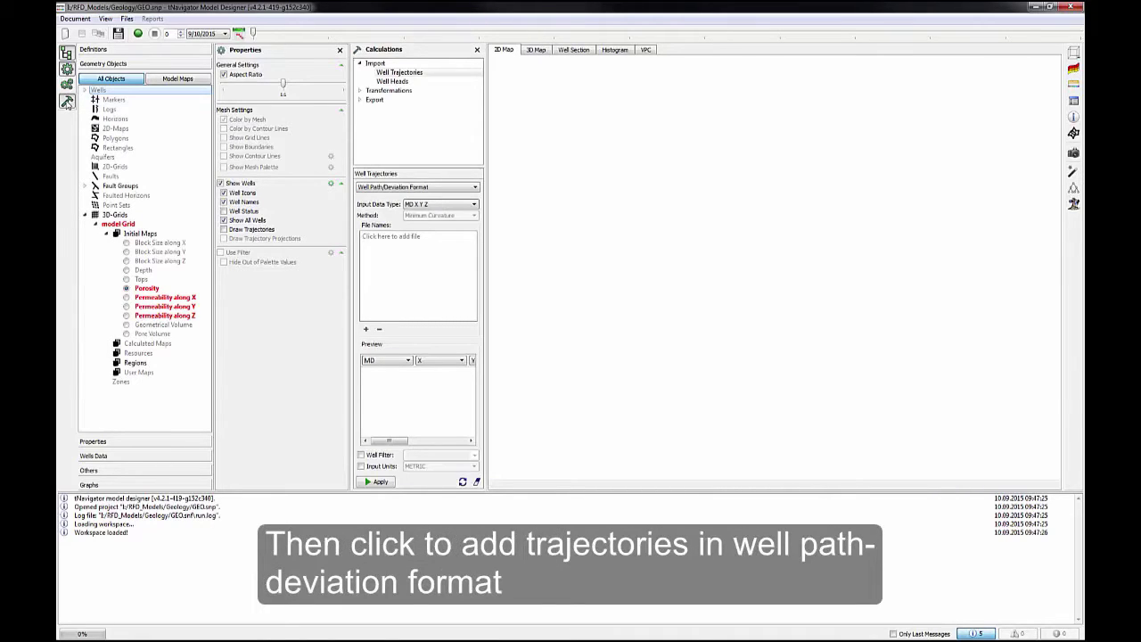
left_click(403, 243)
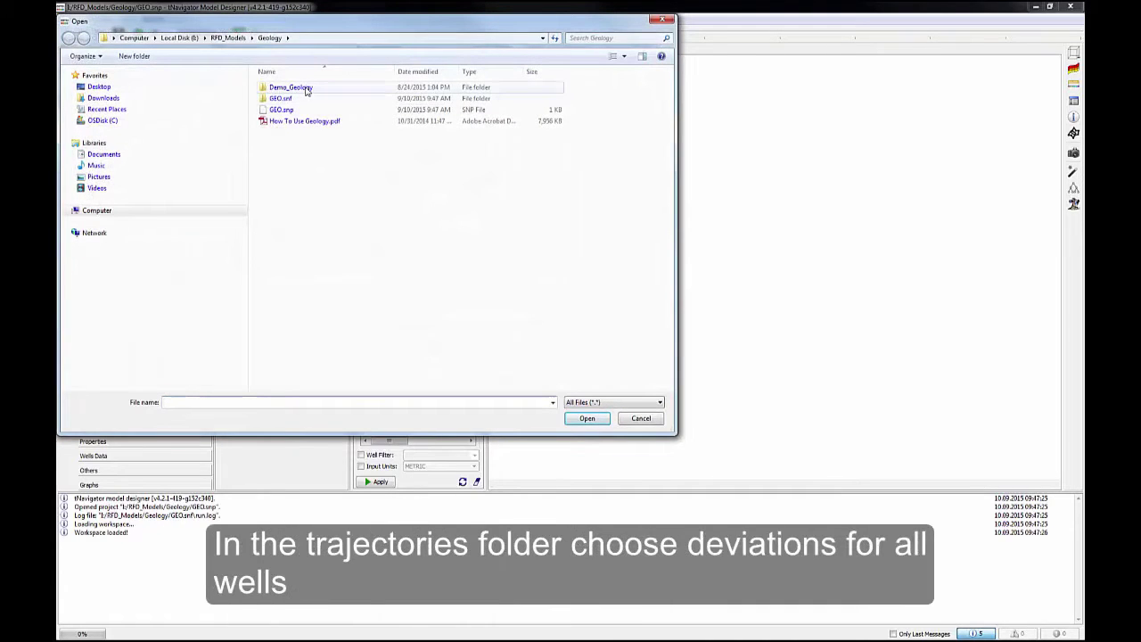
Add deviation files 1.dev through 23.dev from Demo_Geology\Trajectories GWTD to the import
double_click(306, 88)
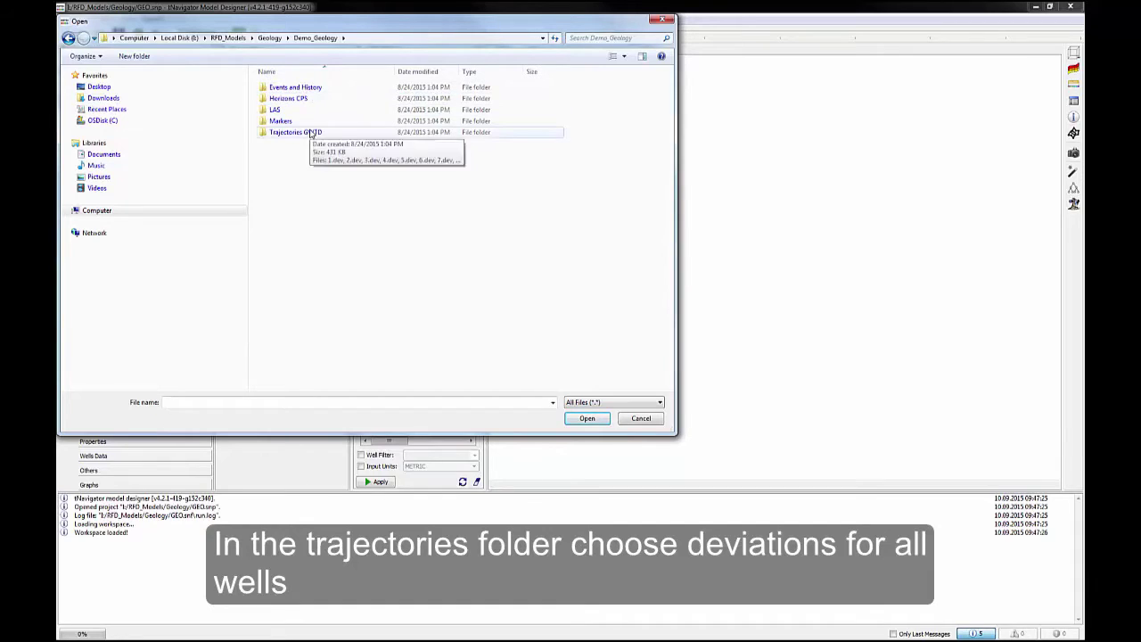
double_click(309, 132)
left_click(287, 87)
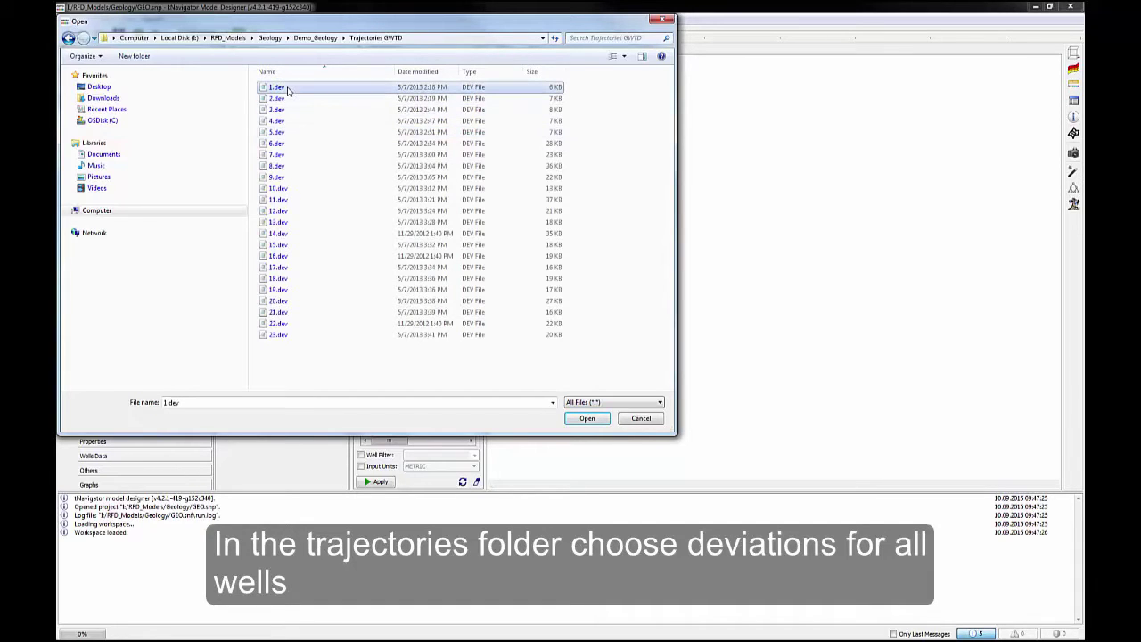
left_click(283, 335, "shift")
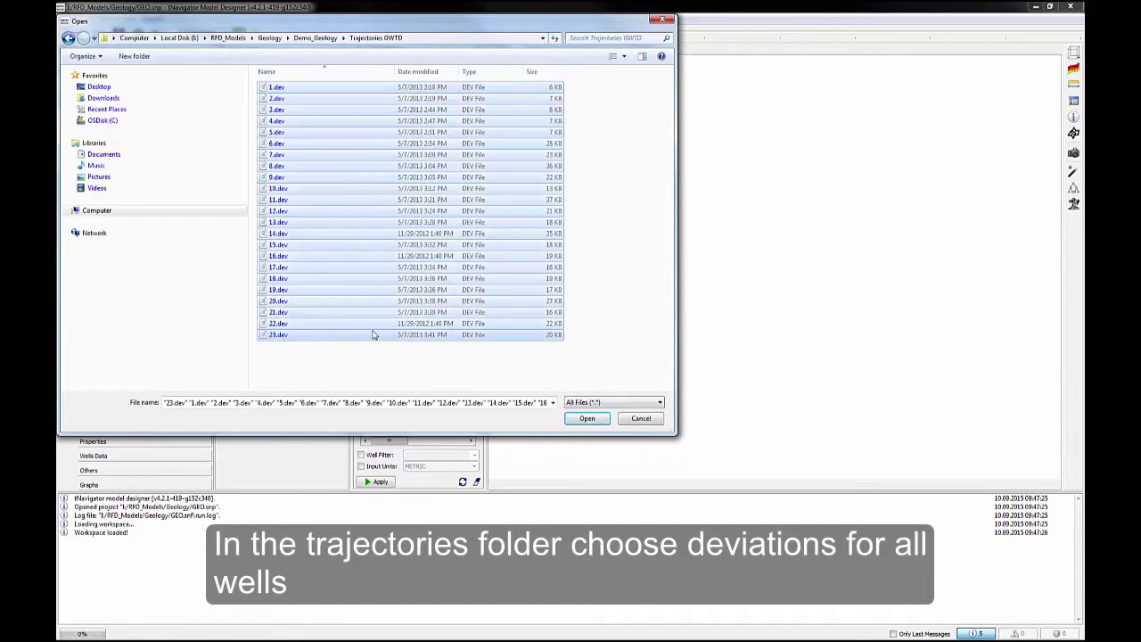
left_click(585, 419)
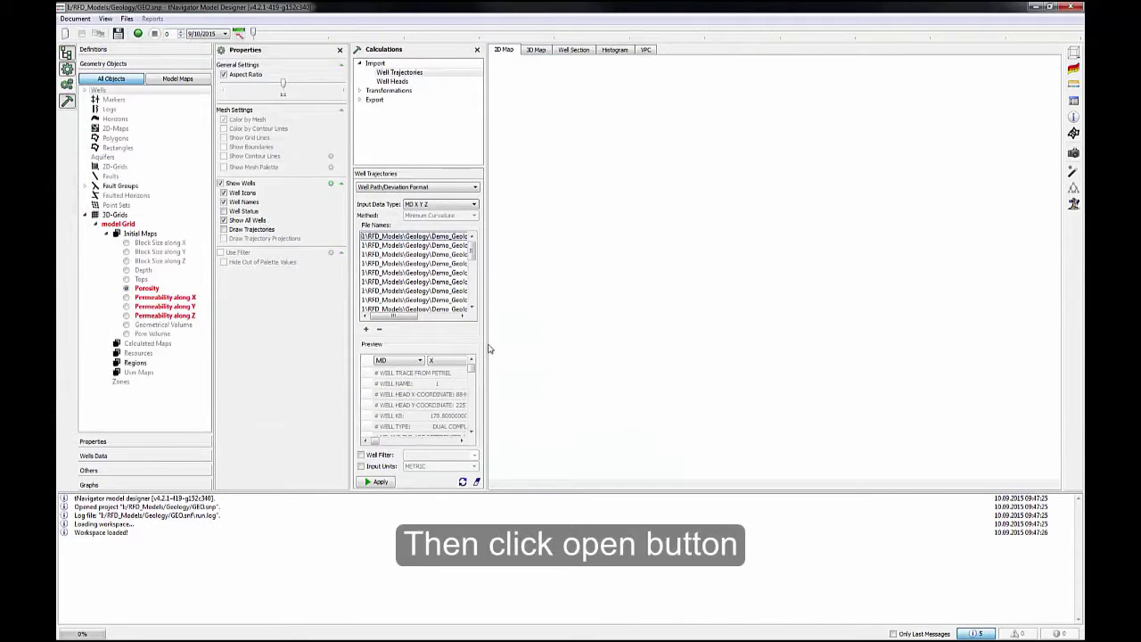
Widen the Calculations panel, review the preview columns and apply the trajectory import
left_click_drag(487, 343, 598, 344)
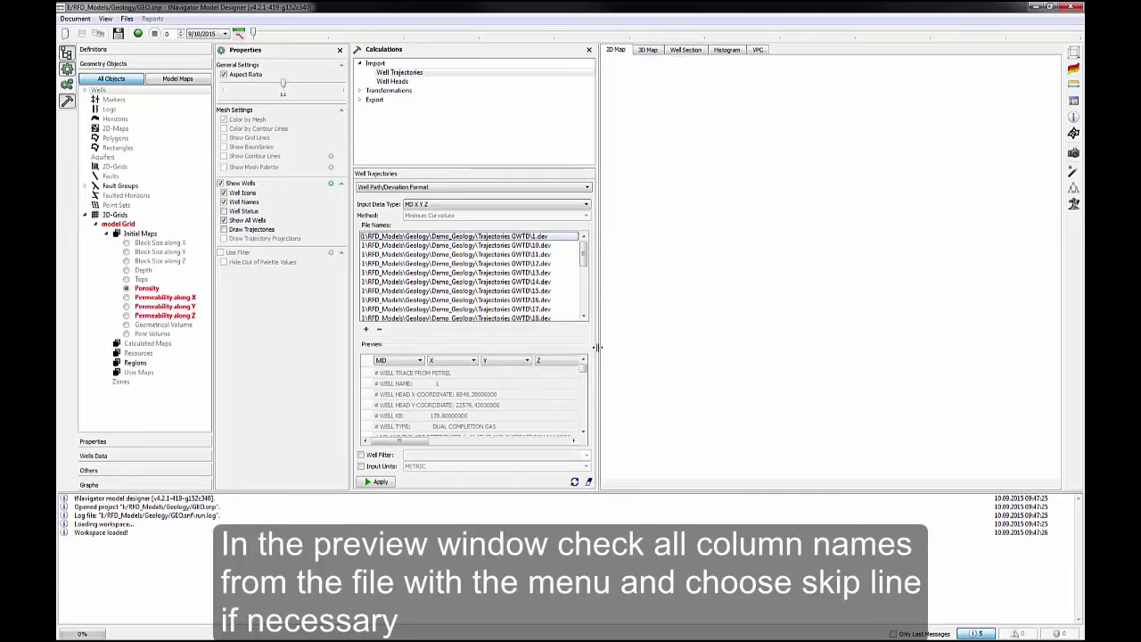
left_click(583, 368)
scroll(581, 374, "down", 3)
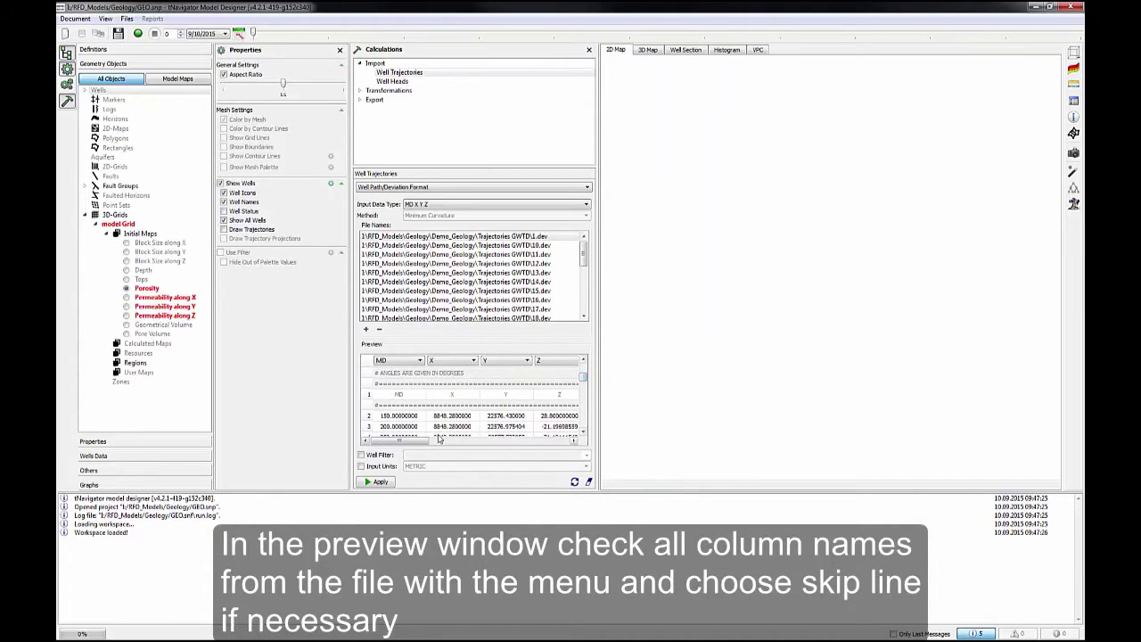
left_click_drag(398, 443, 382, 465)
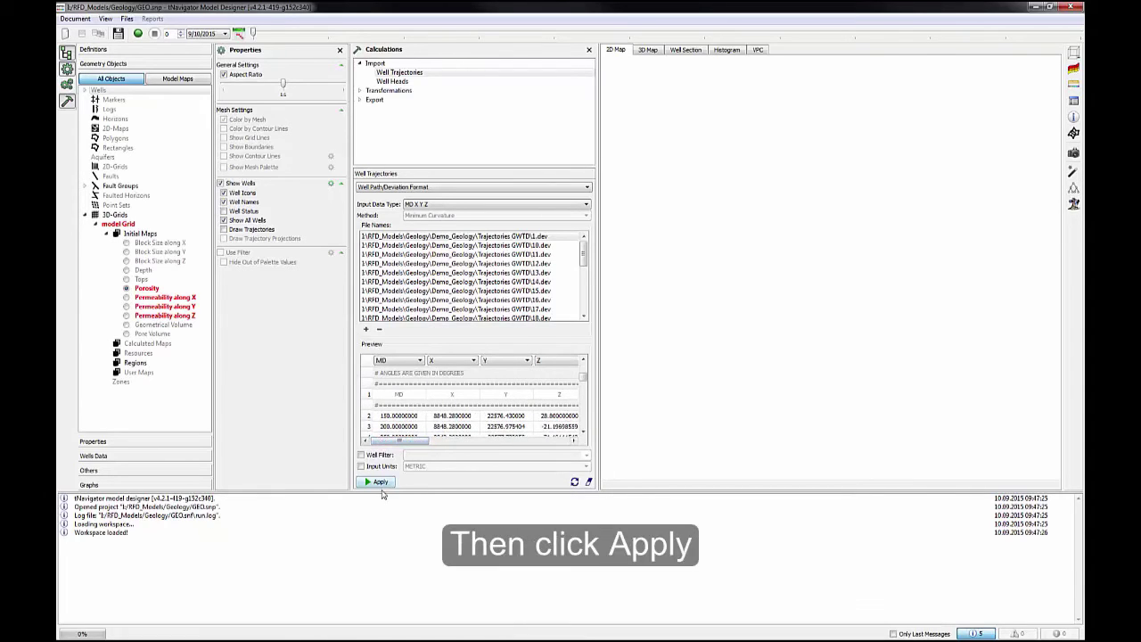
left_click(378, 482)
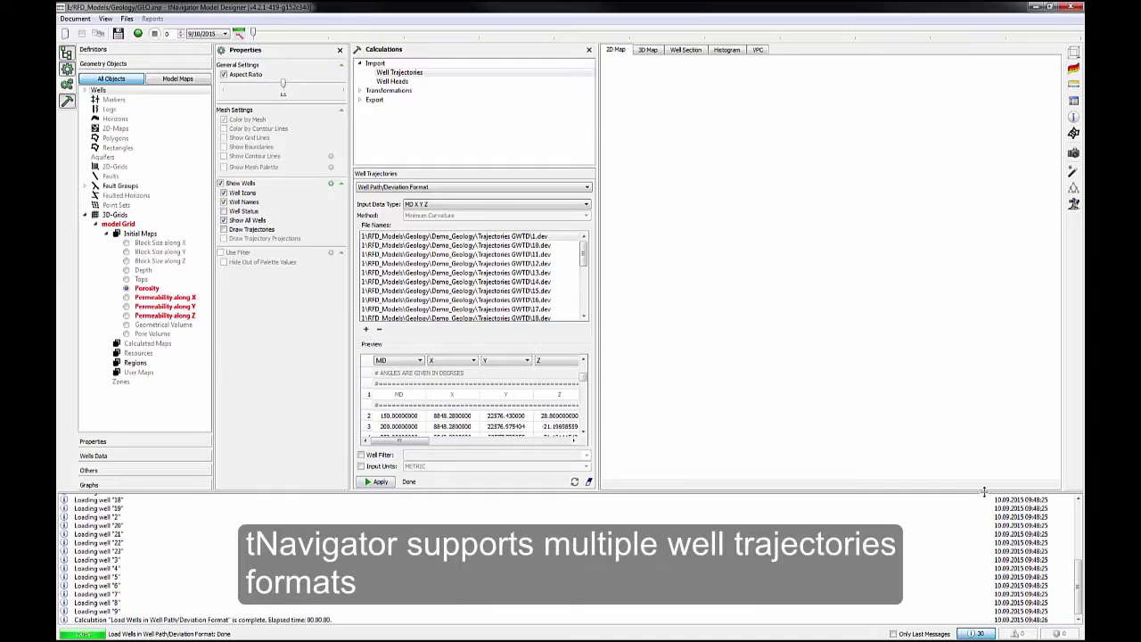
Shrink the message log and check the trajectory format list, keeping the deviation format
left_click_drag(984, 492, 984, 613)
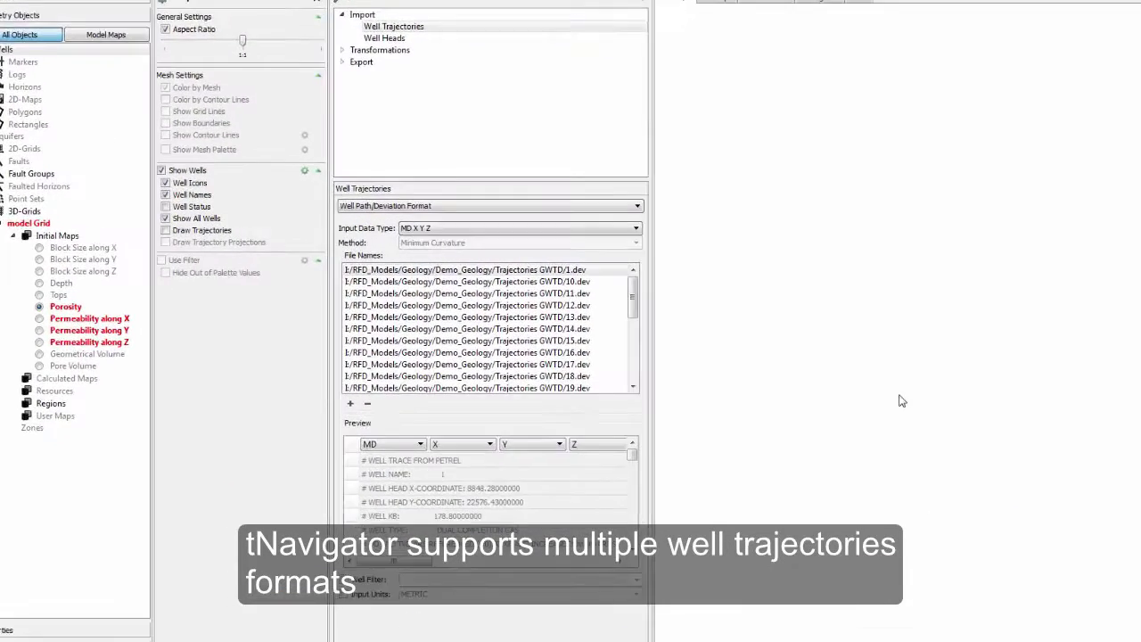
left_click(636, 206)
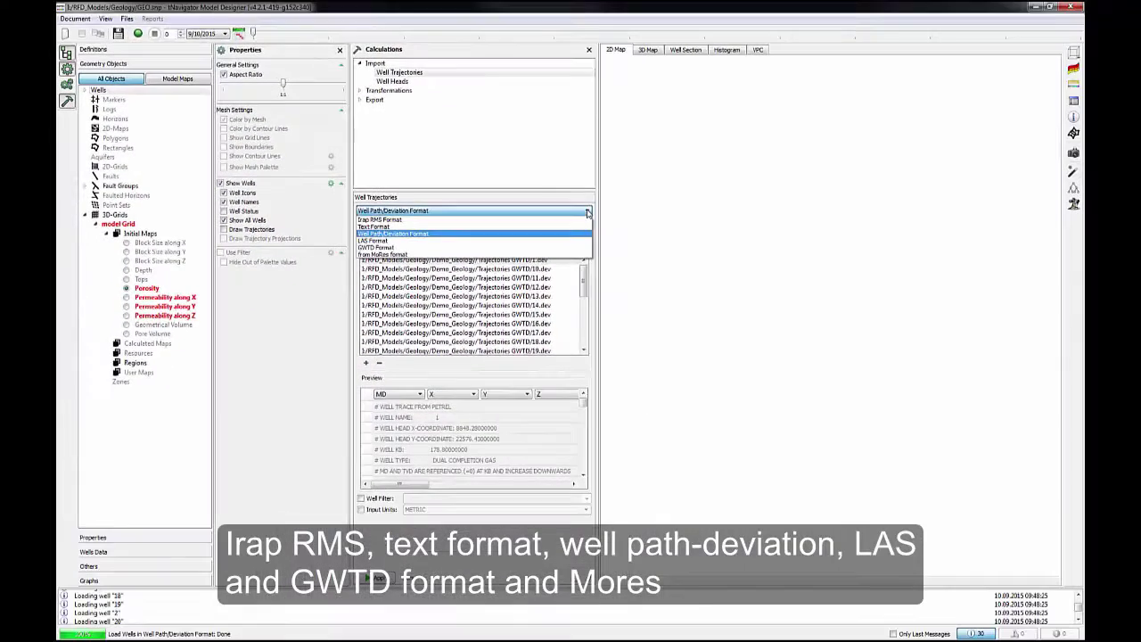
left_click(807, 192)
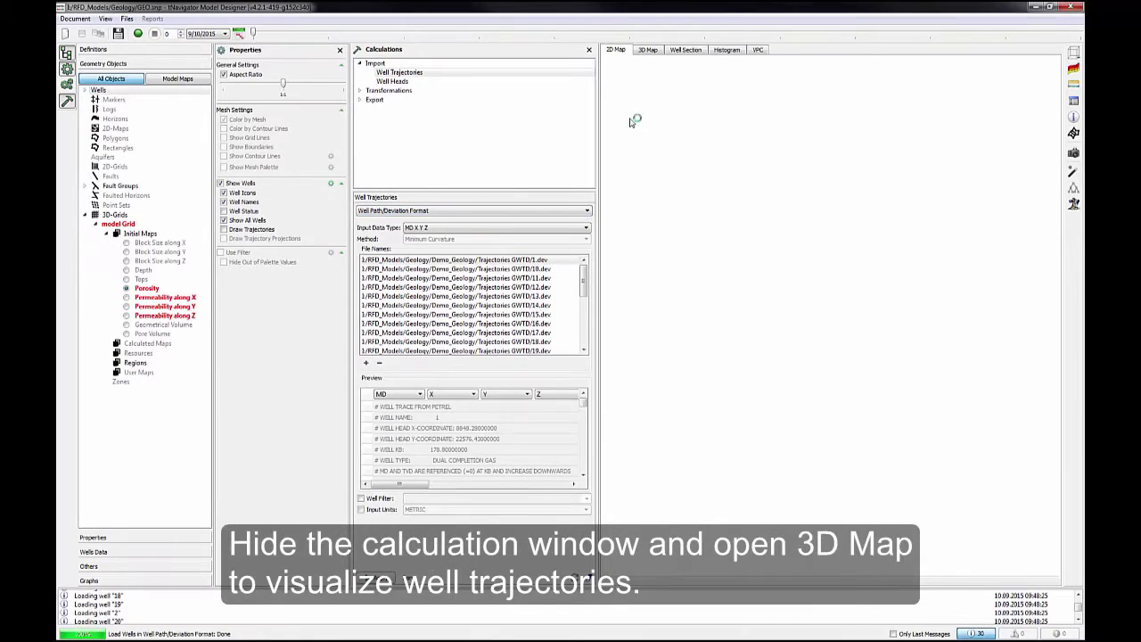
Hide Calculations and view the well trajectories in the 3D Map, rotated and zoomed
left_click(589, 51)
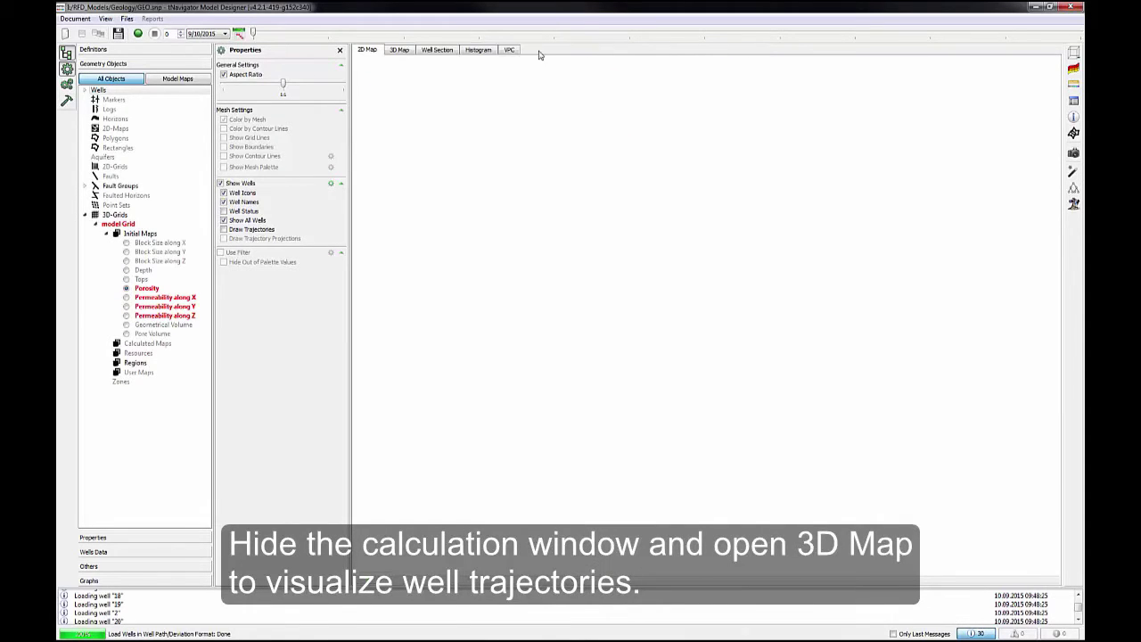
left_click(400, 51)
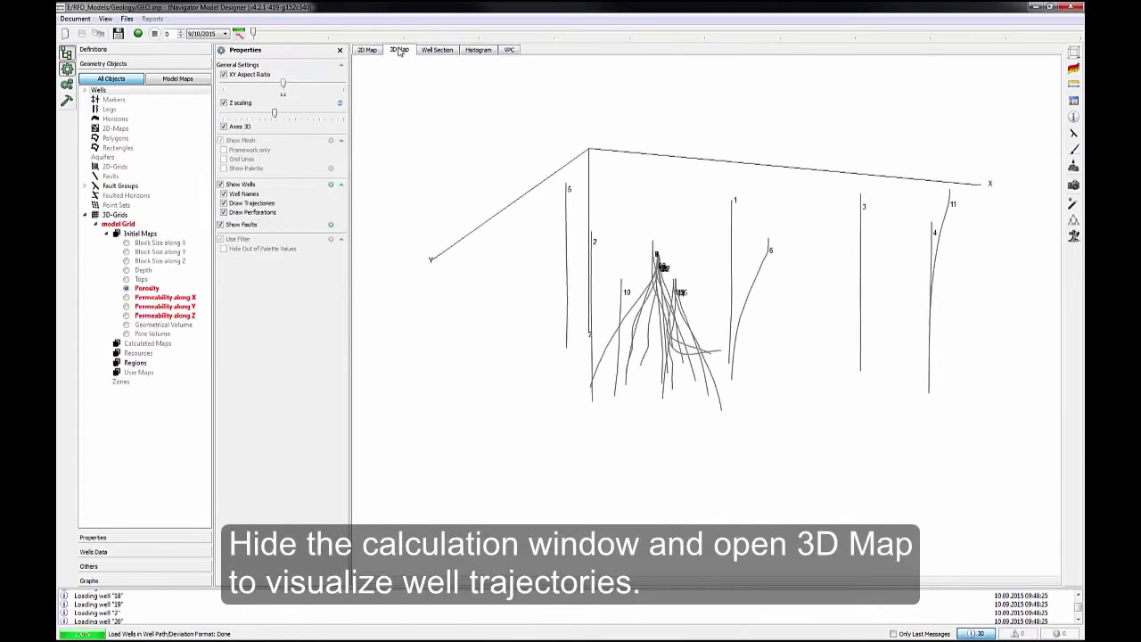
mouse_move(625, 351)
left_mouse_down()
mouse_move(640, 352)
mouse_move(611, 360)
left_mouse_up()
scroll(606, 353, "up", 6)
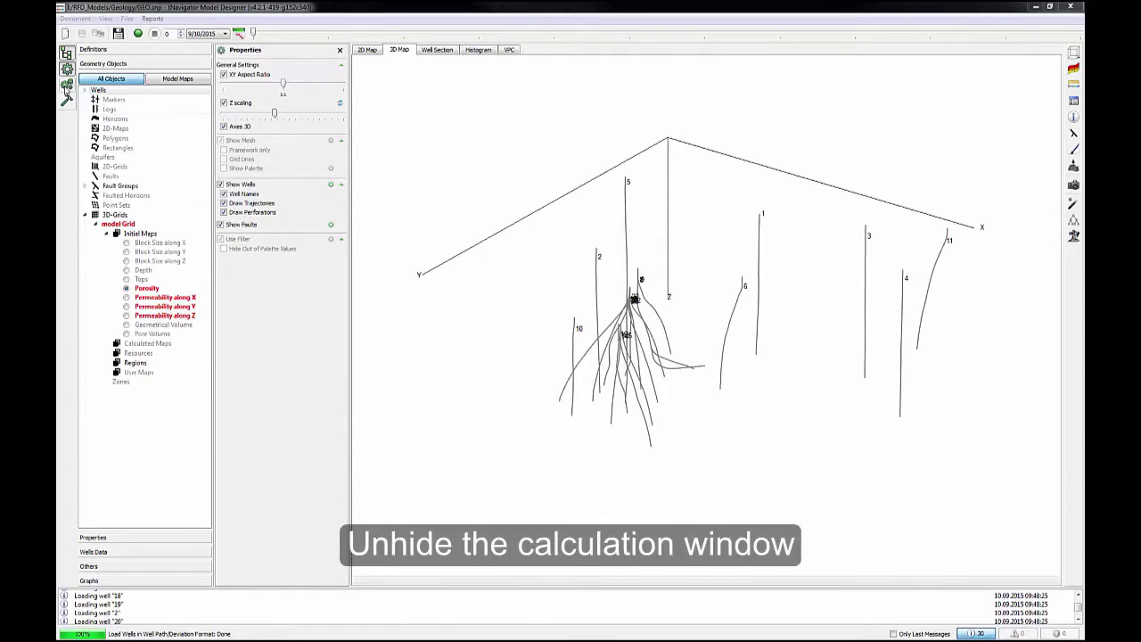
Bring back the Calculations panel and choose Markers as the import object
left_click(66, 88)
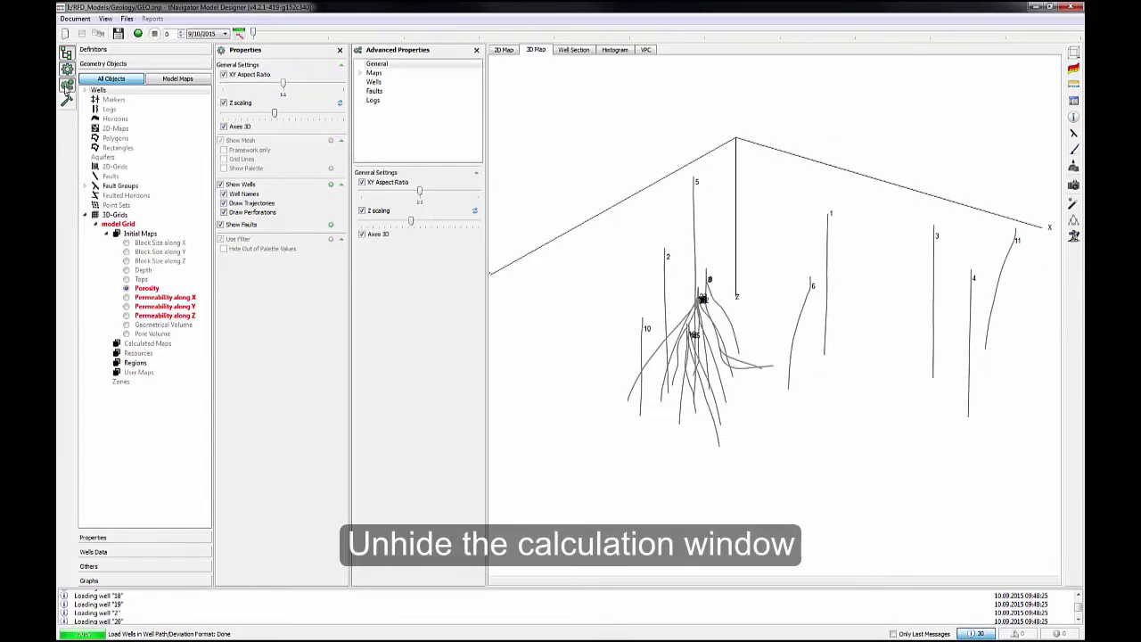
left_click(67, 88)
left_click(67, 101)
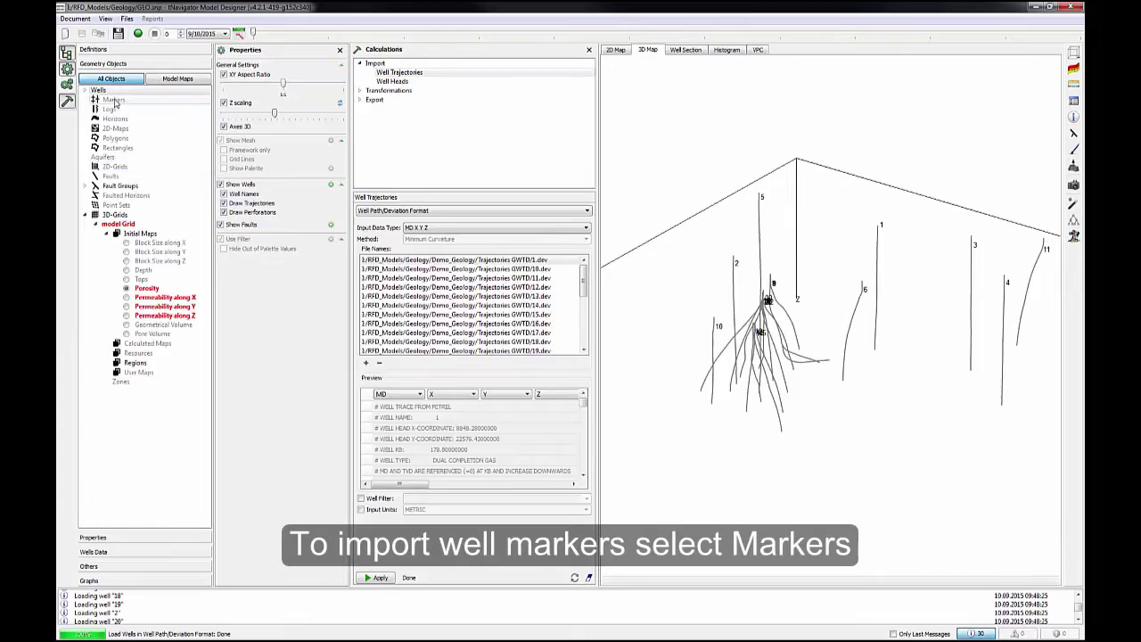
left_click(114, 99)
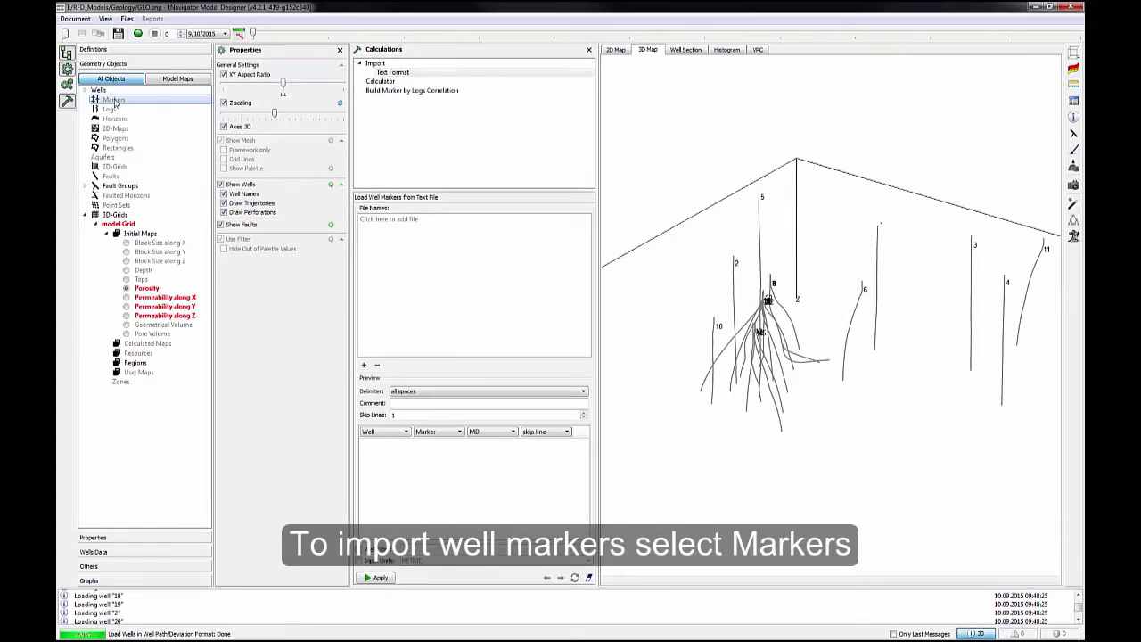
Add markers.txt from Demo_Geology\Markers to the well marker import
left_click(402, 222)
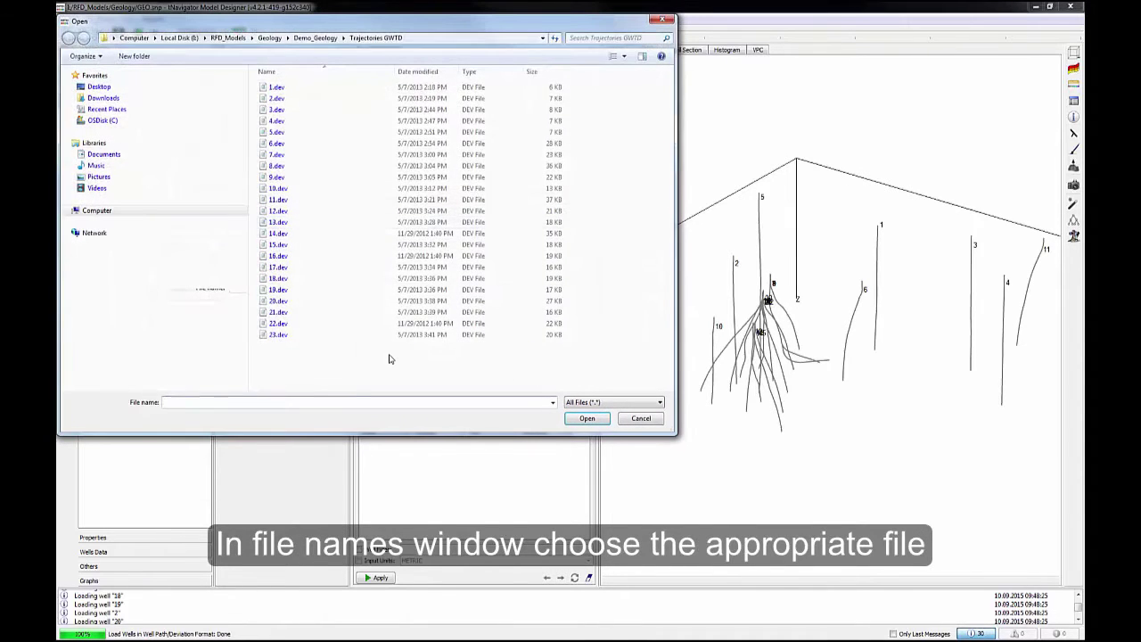
key("alt+Up")
double_click(291, 123)
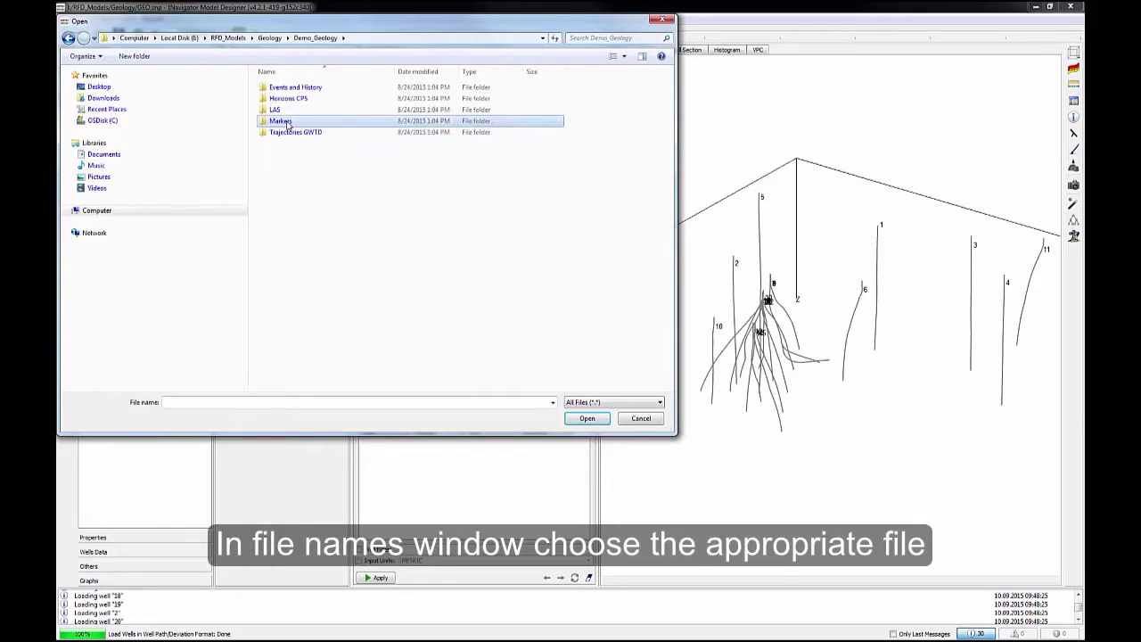
left_click(285, 88)
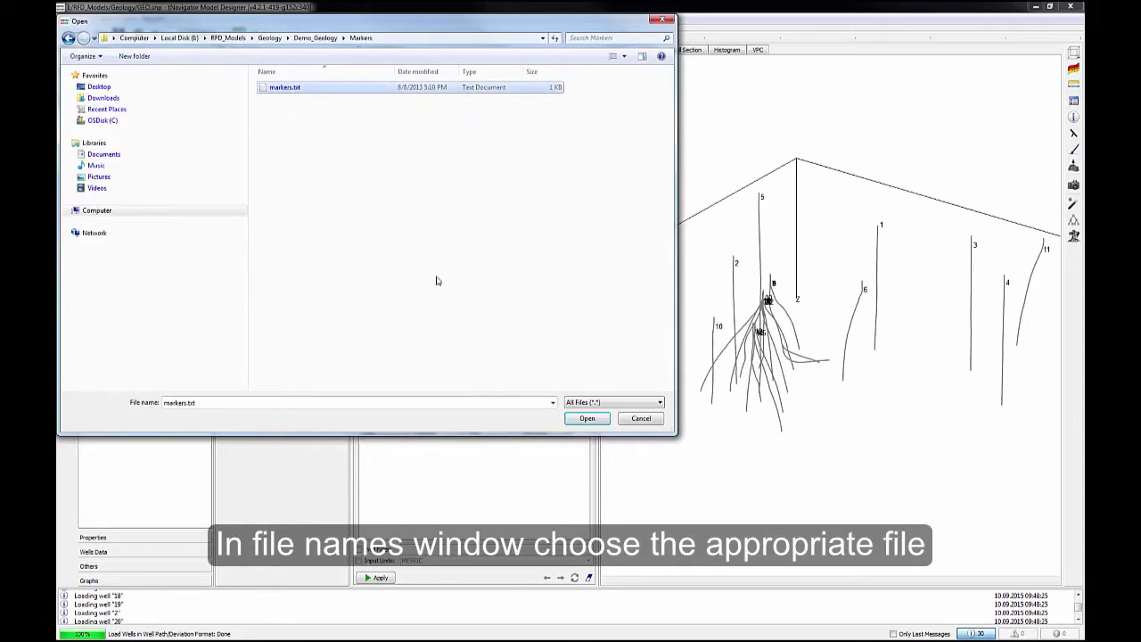
left_click(591, 419)
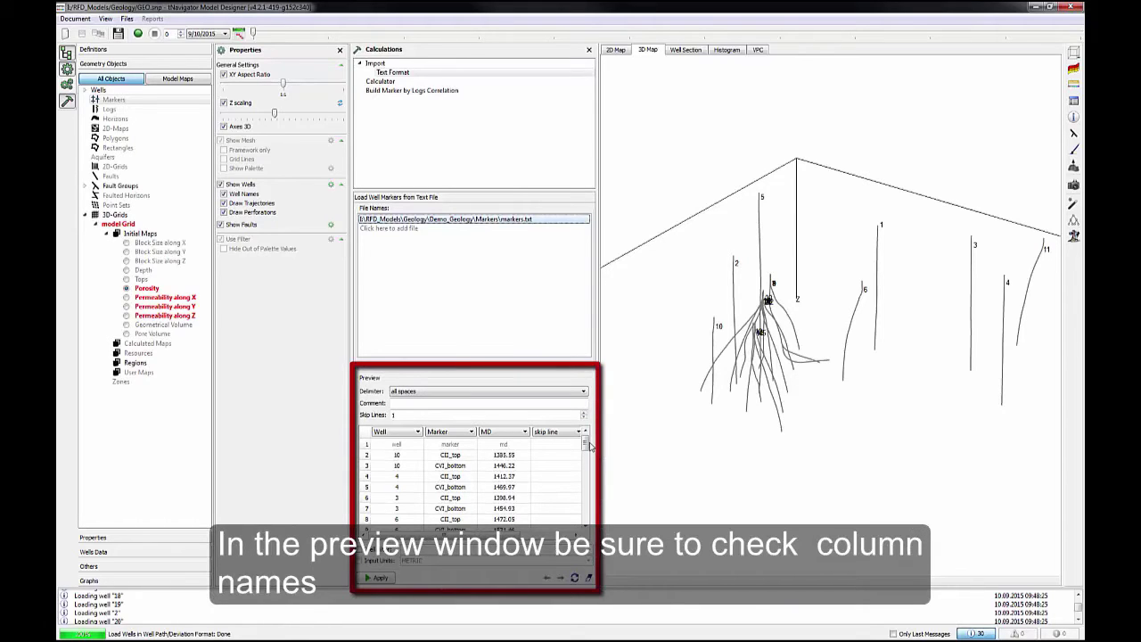
Apply the marker import and display CII_top and CVI_bottom markers in the zoomed 3D Map
mouse_move(586, 442)
left_mouse_down()
mouse_move(585, 512)
mouse_move(584, 438)
left_mouse_up()
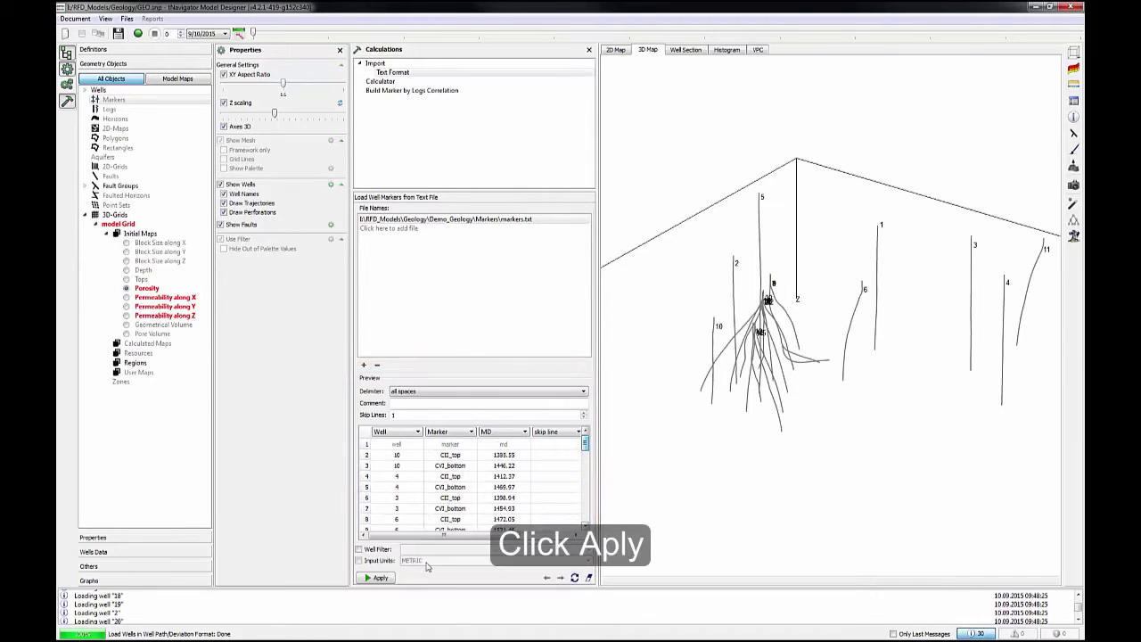
left_click(379, 578)
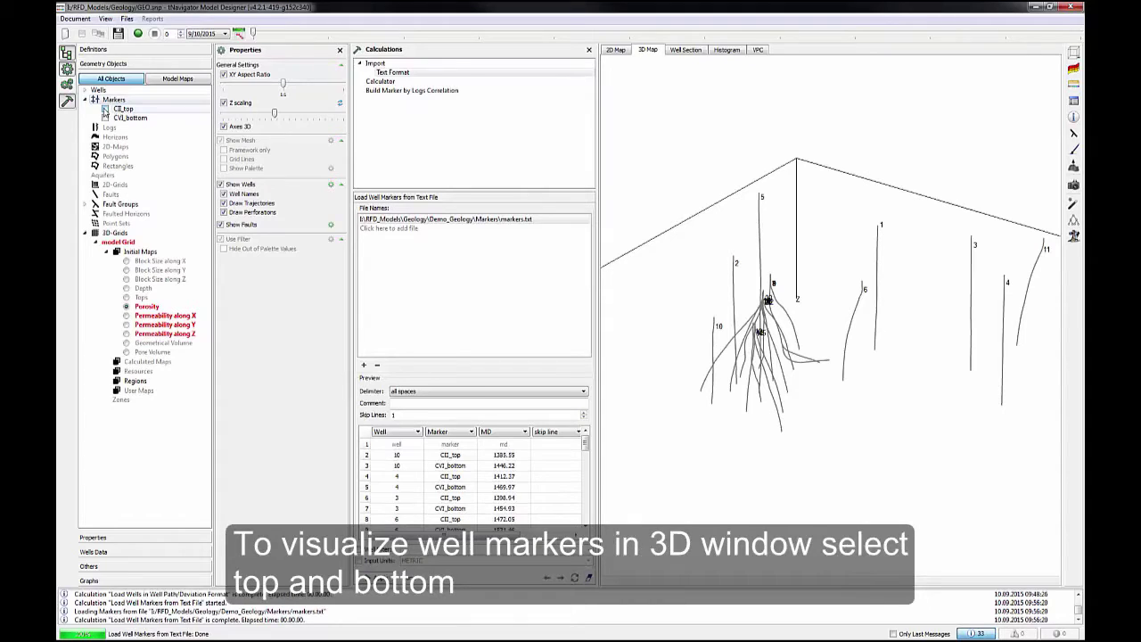
left_click(105, 108)
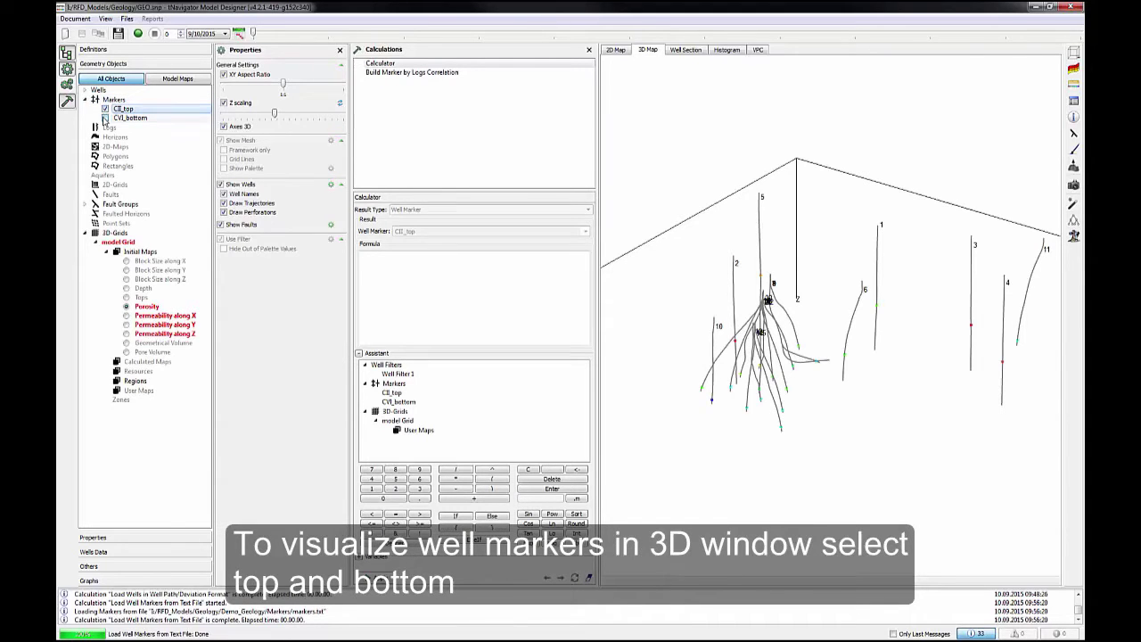
left_click(105, 117)
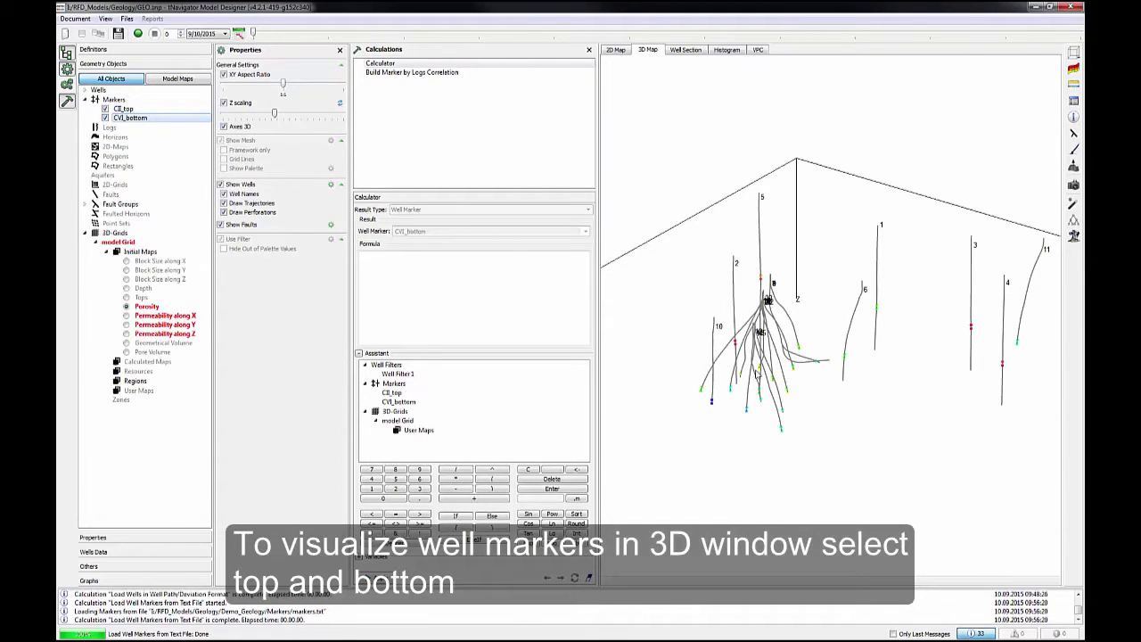
scroll(759, 374, "up", 5)
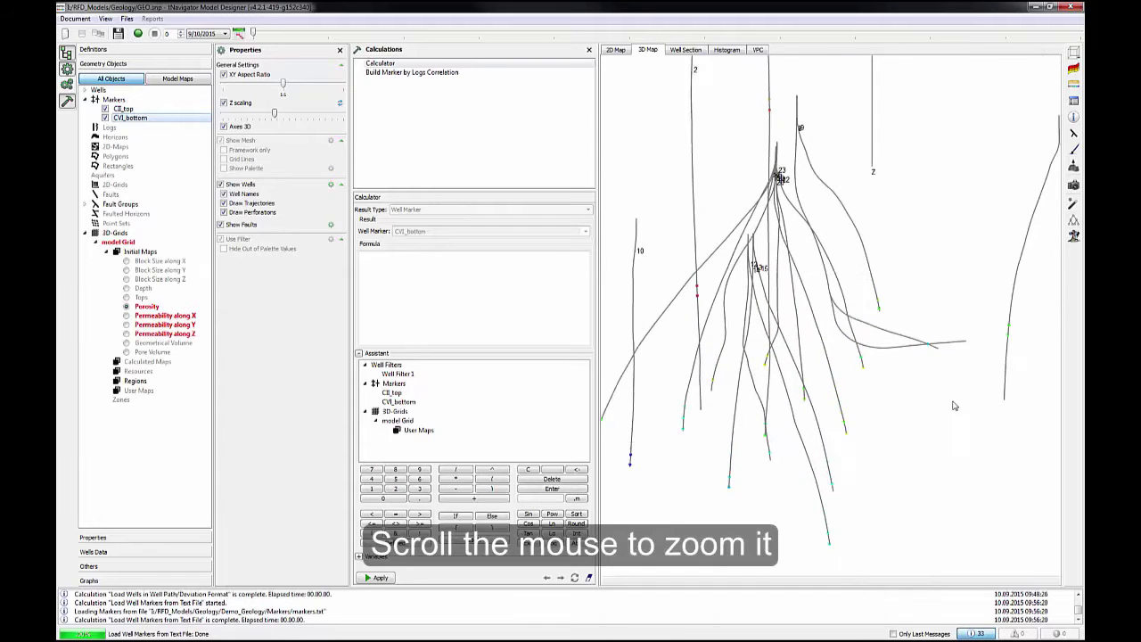
scroll(793, 403, "up", 5)
scroll(796, 401, "up", 5)
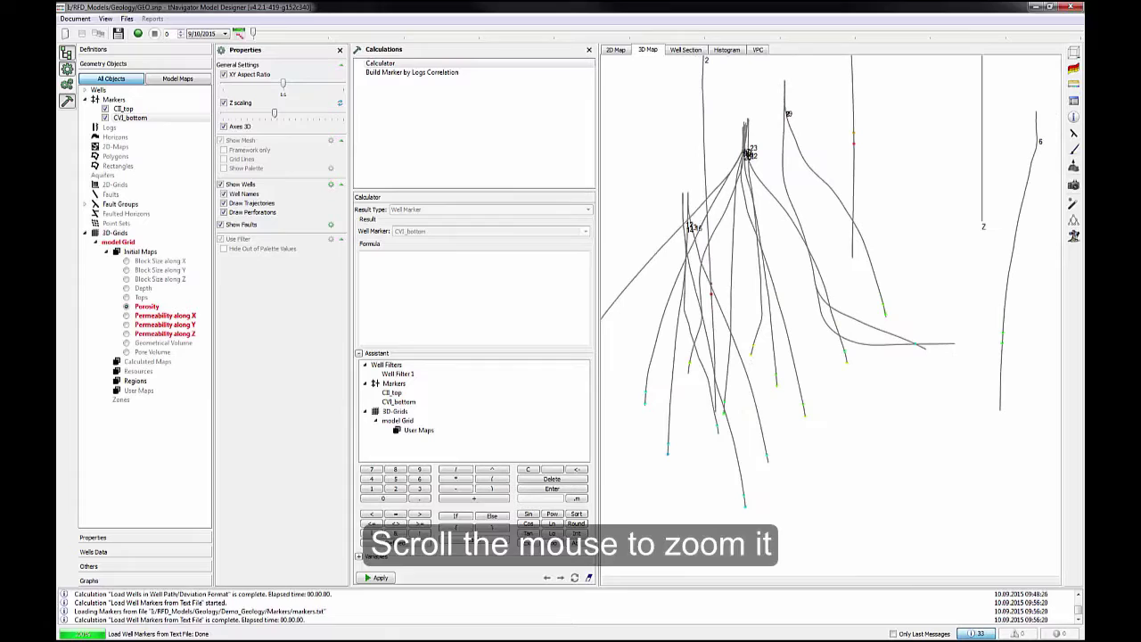
Save the project, then import horizons trend and trend1 from Horizons CPS in CPS format
left_click(119, 34)
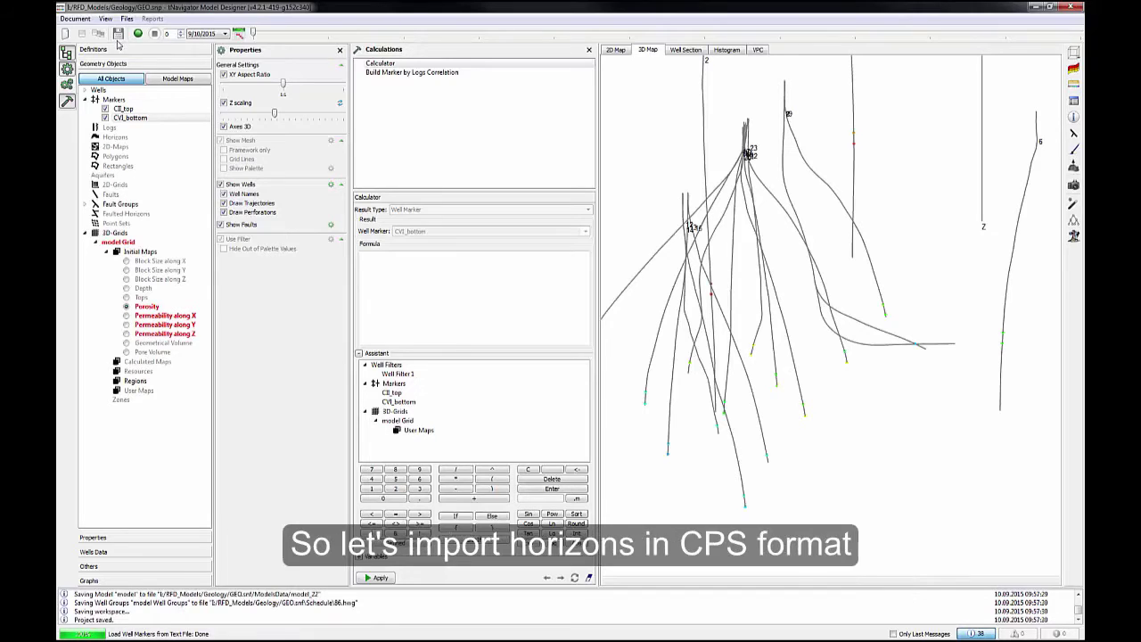
left_click(117, 137)
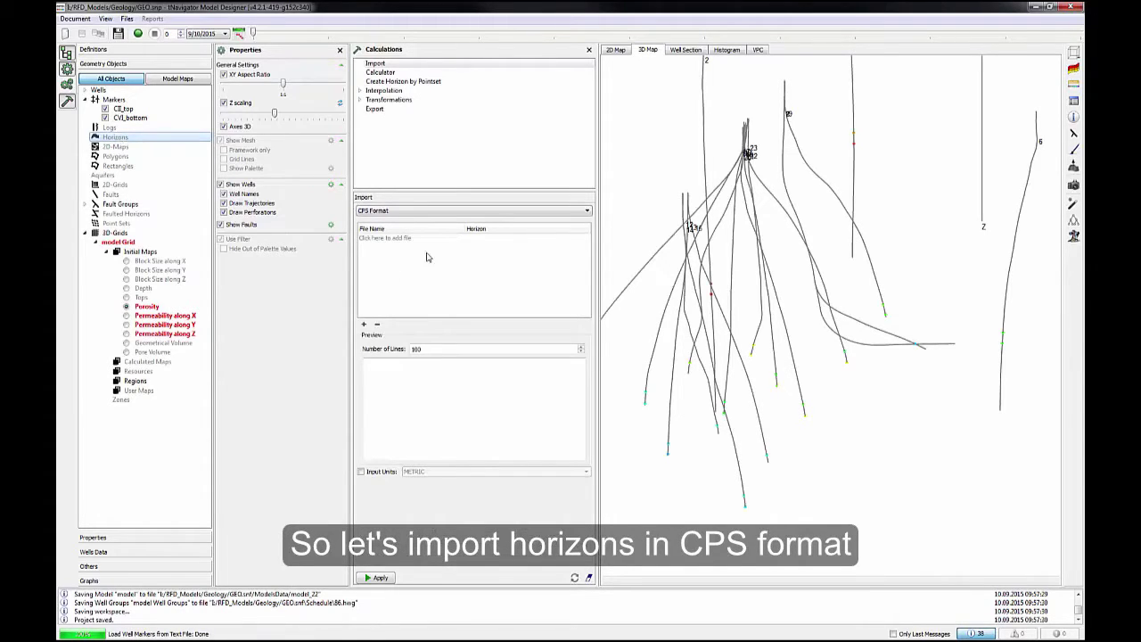
left_click(395, 240)
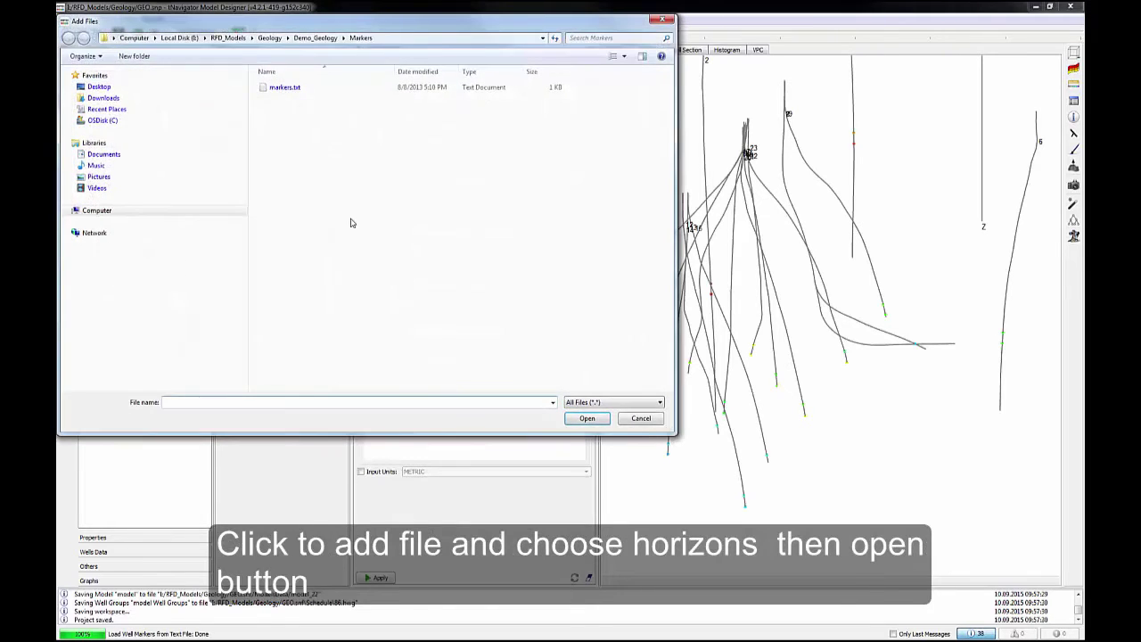
key("alt+Up")
double_click(300, 98)
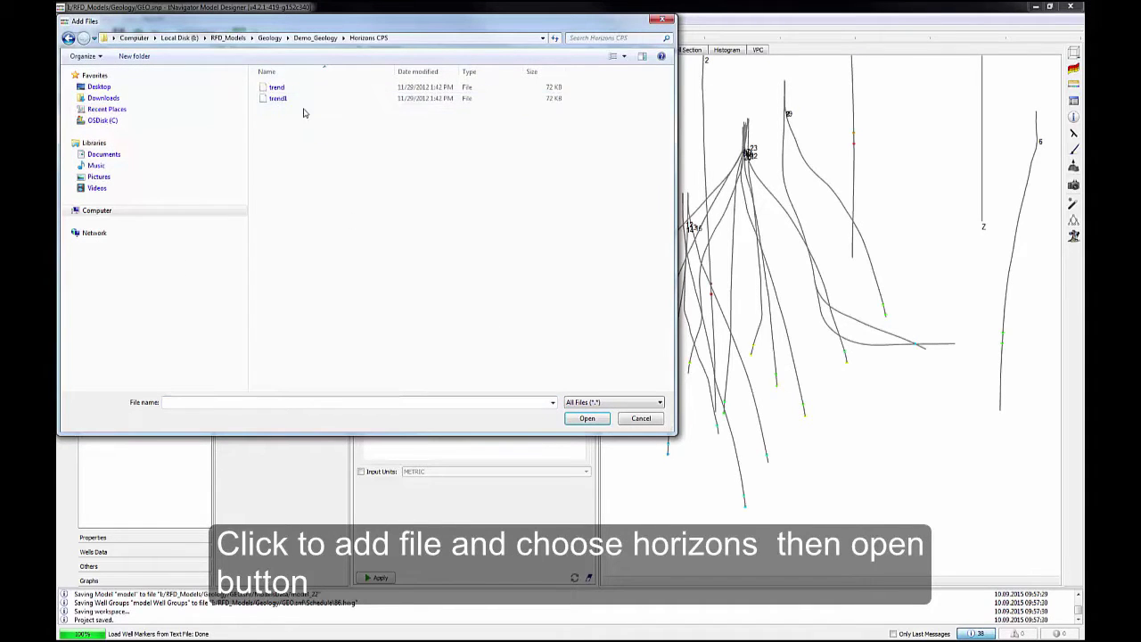
left_click(278, 90)
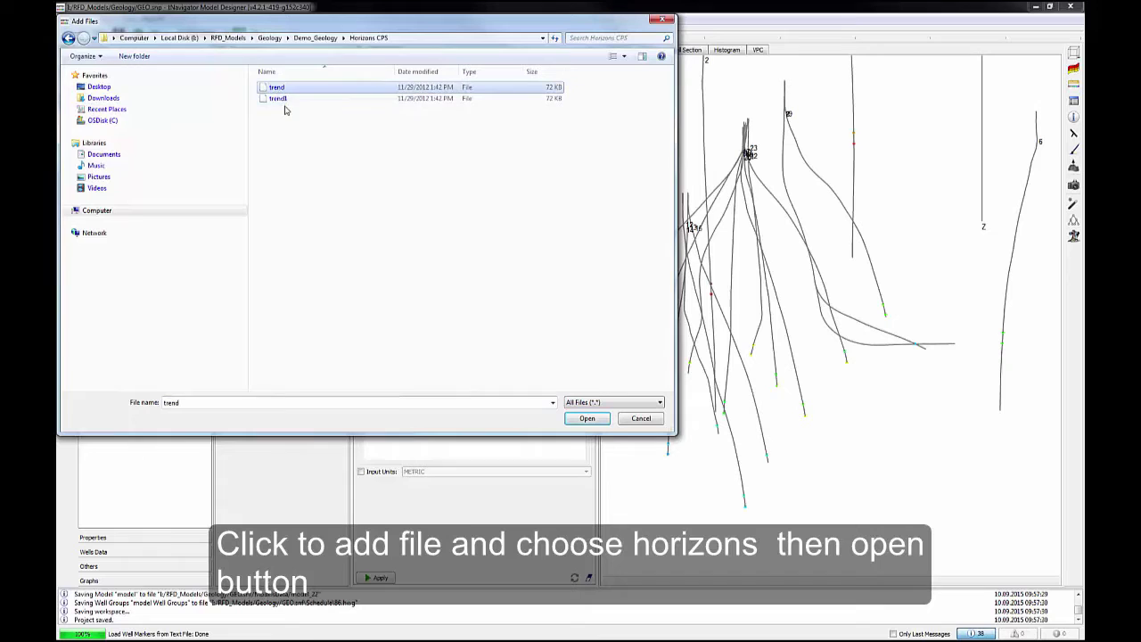
left_click(279, 98, "shift")
left_click(587, 418)
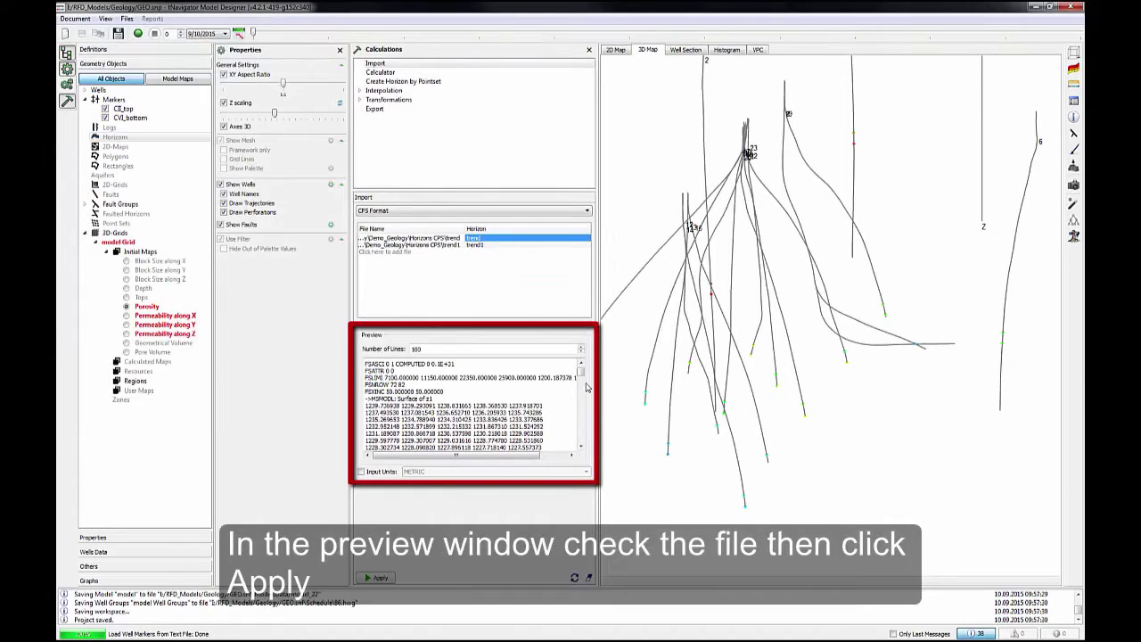
left_click(377, 578)
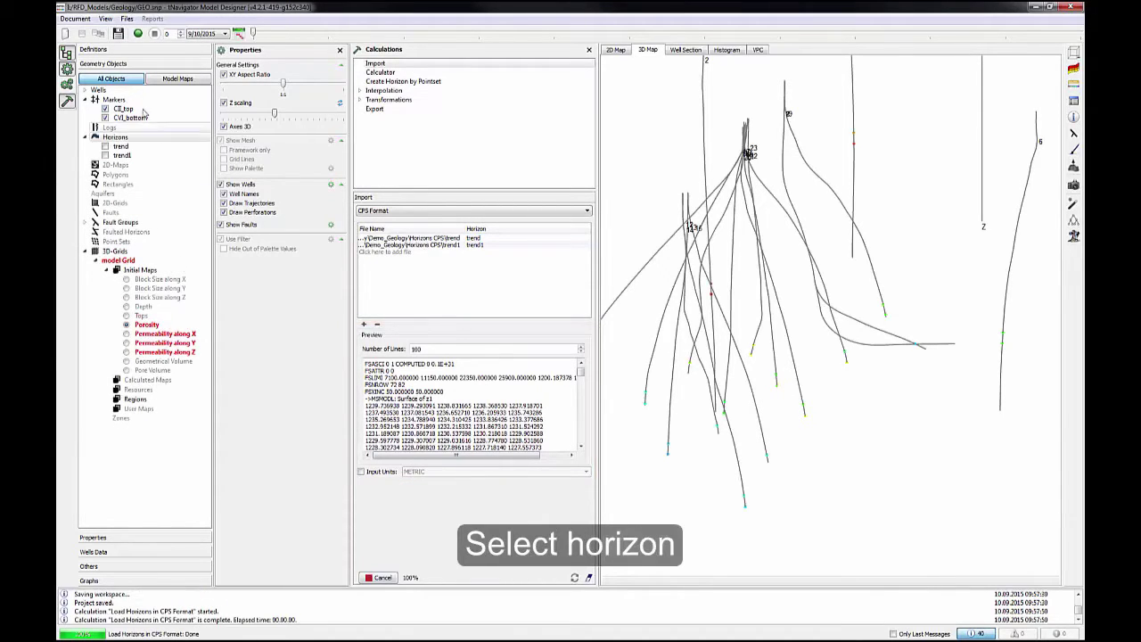
Show the trend and trend1 surfaces in 3D and apply Adjust Size to fit them with the wells
left_click(105, 147)
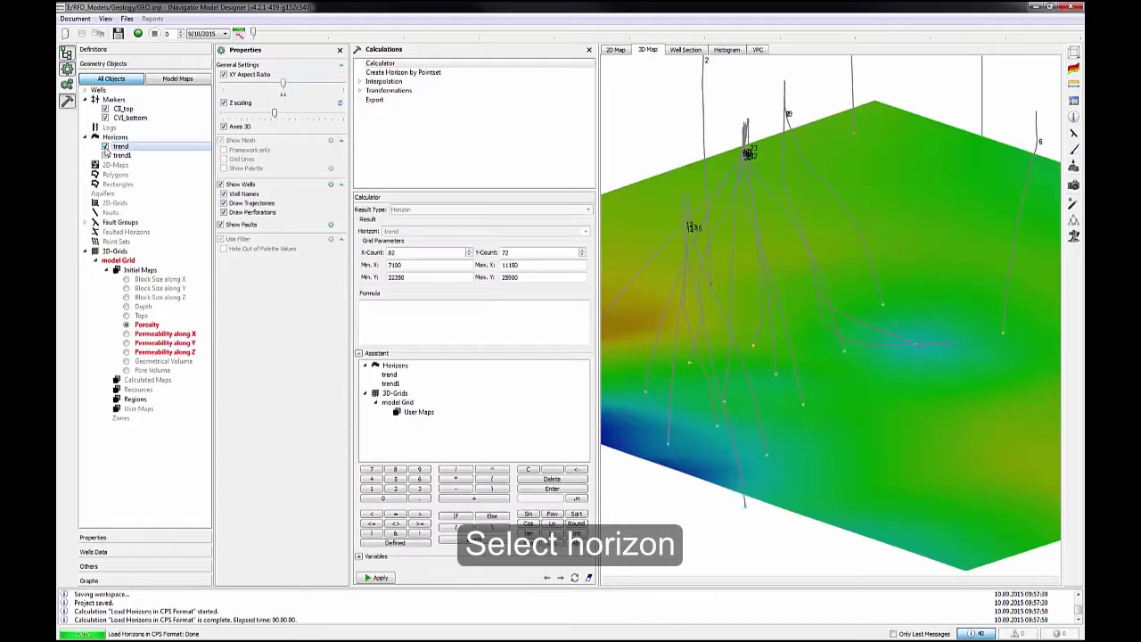
left_click(105, 156)
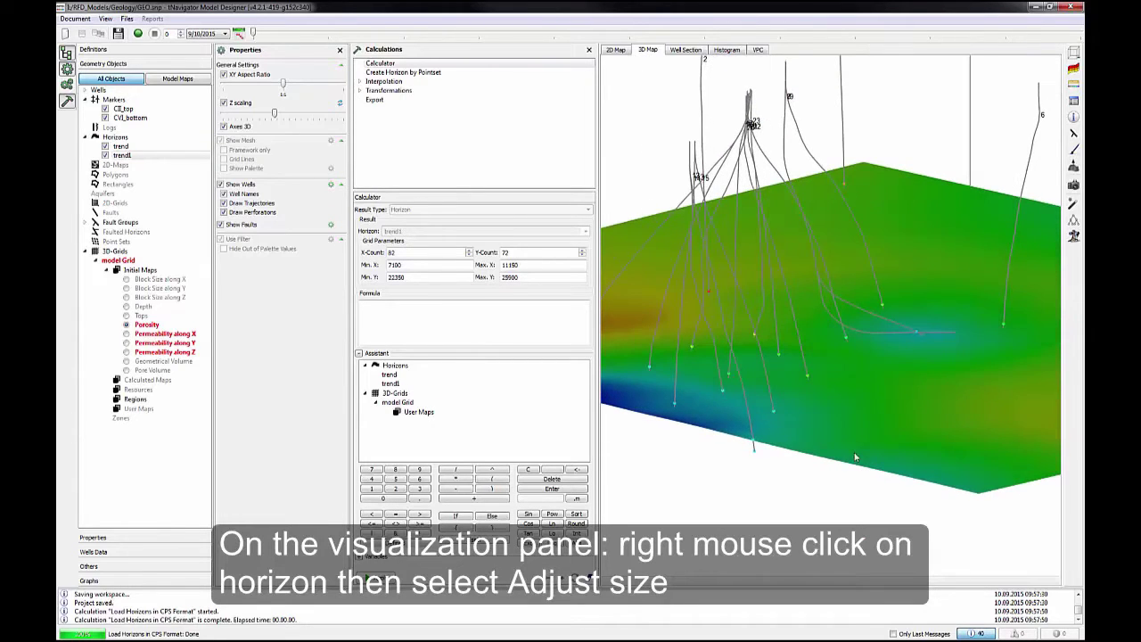
right_click(828, 414)
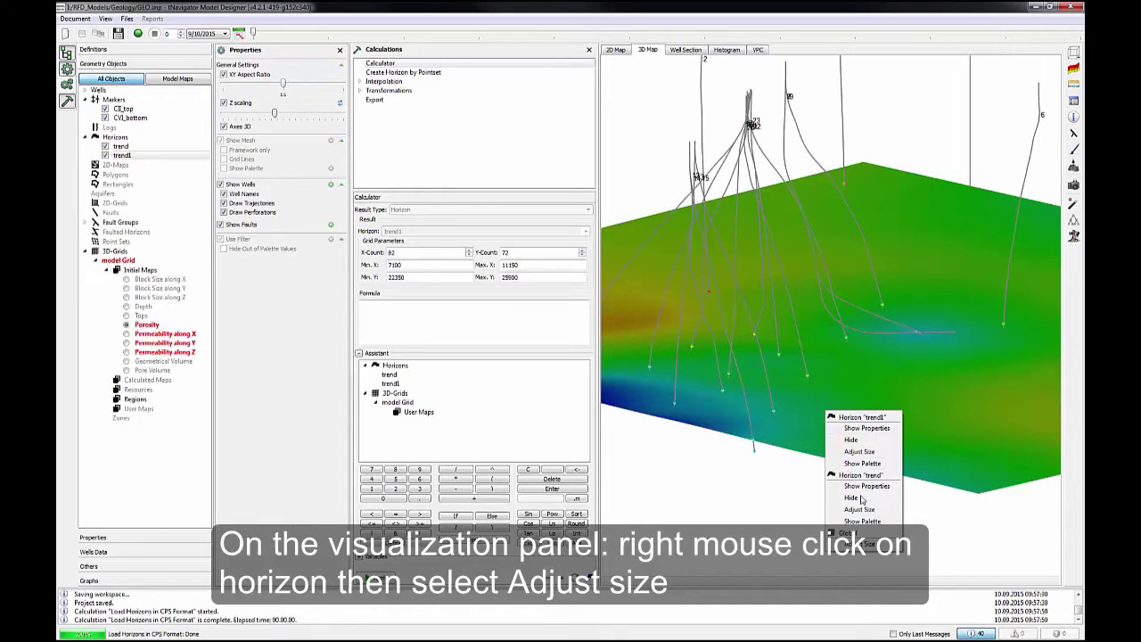
left_click(873, 543)
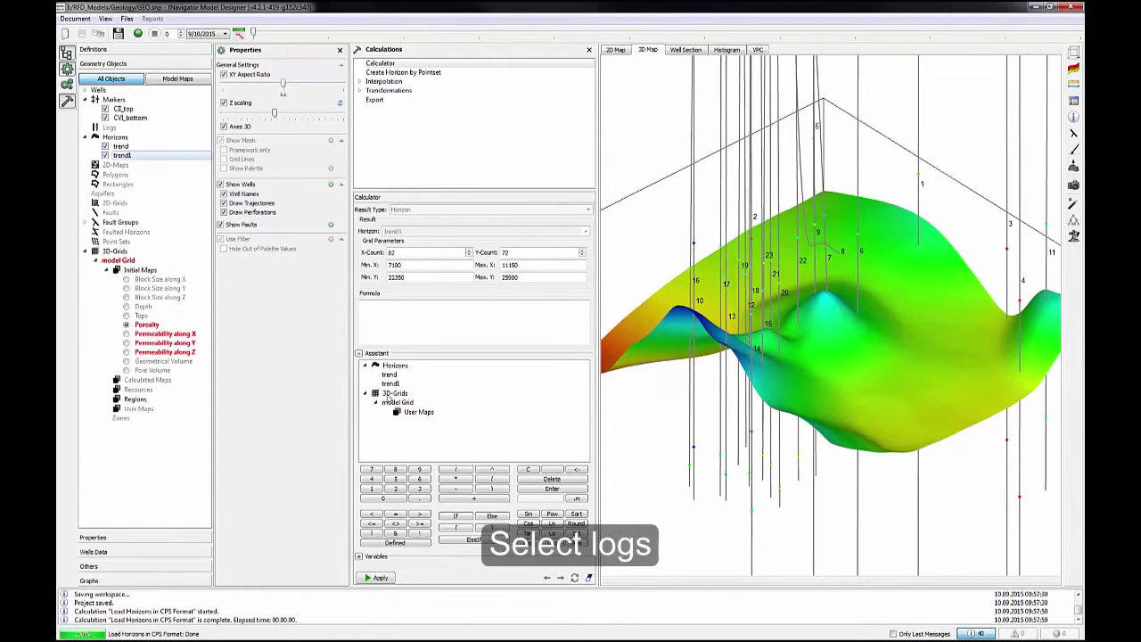
Add all LAS files from the LAS folder to the well log import
left_click(111, 127)
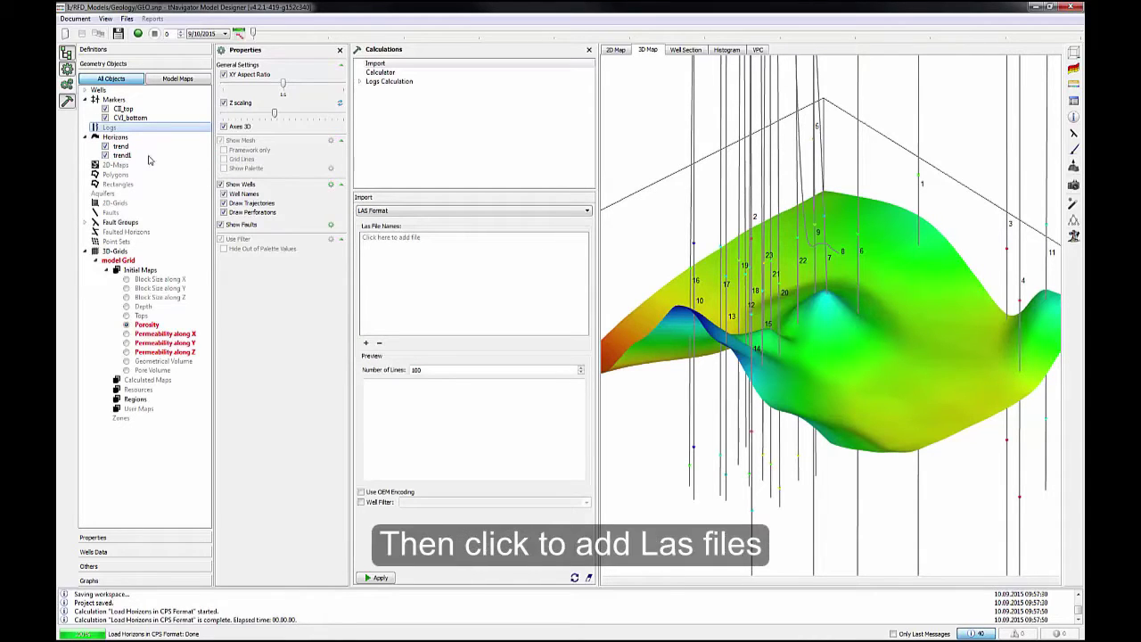
left_click(423, 240)
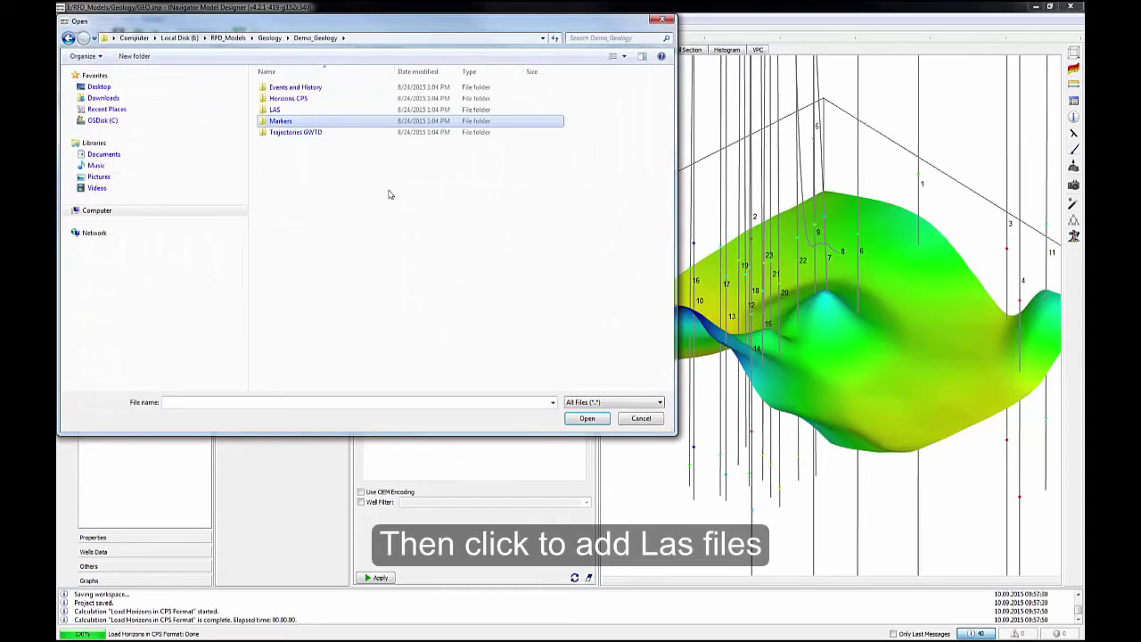
double_click(282, 110)
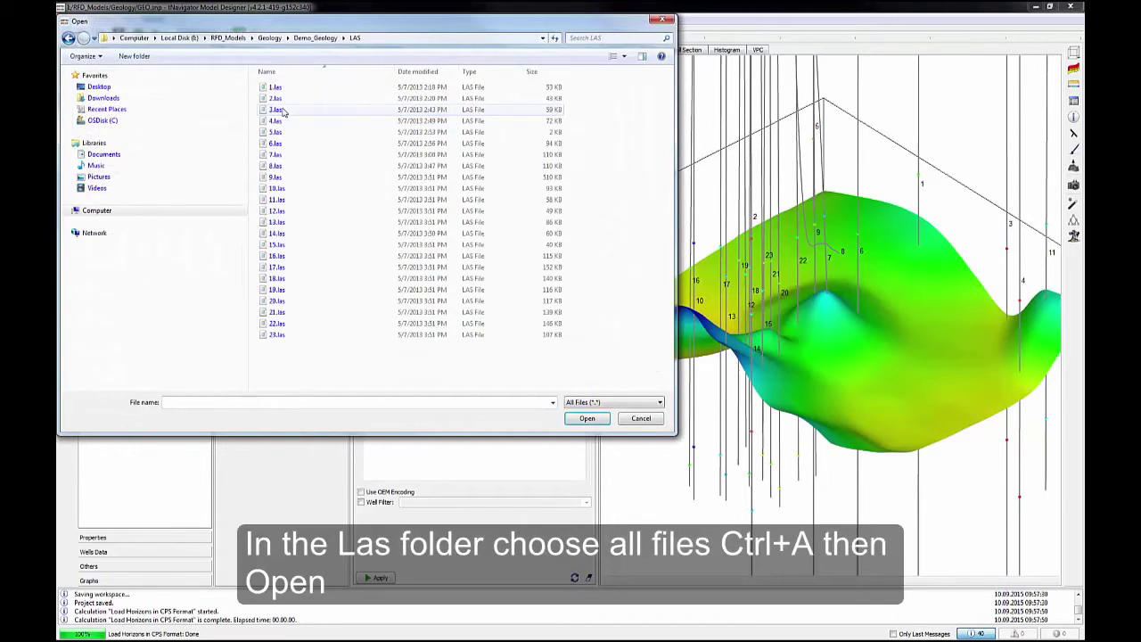
left_click(276, 88)
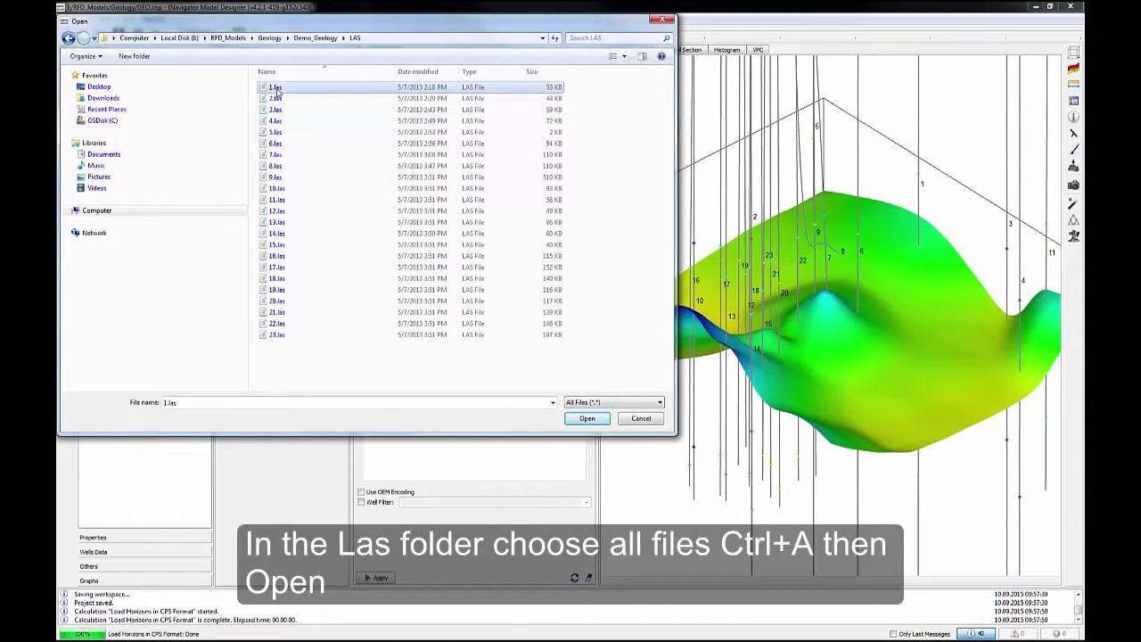
key("ctrl+a")
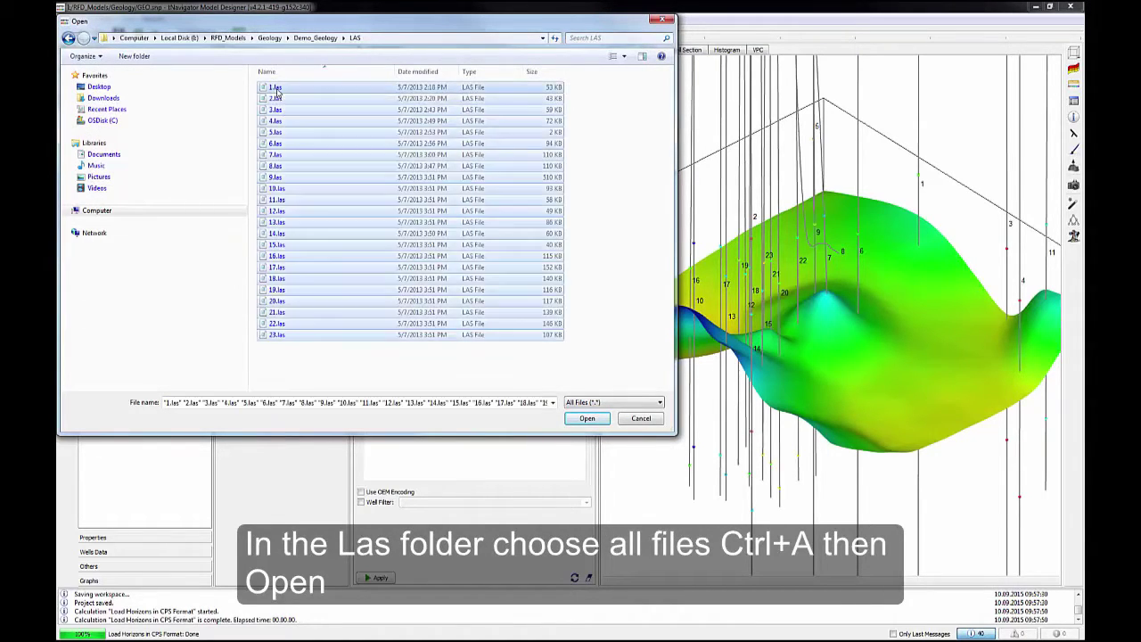
left_click(587, 418)
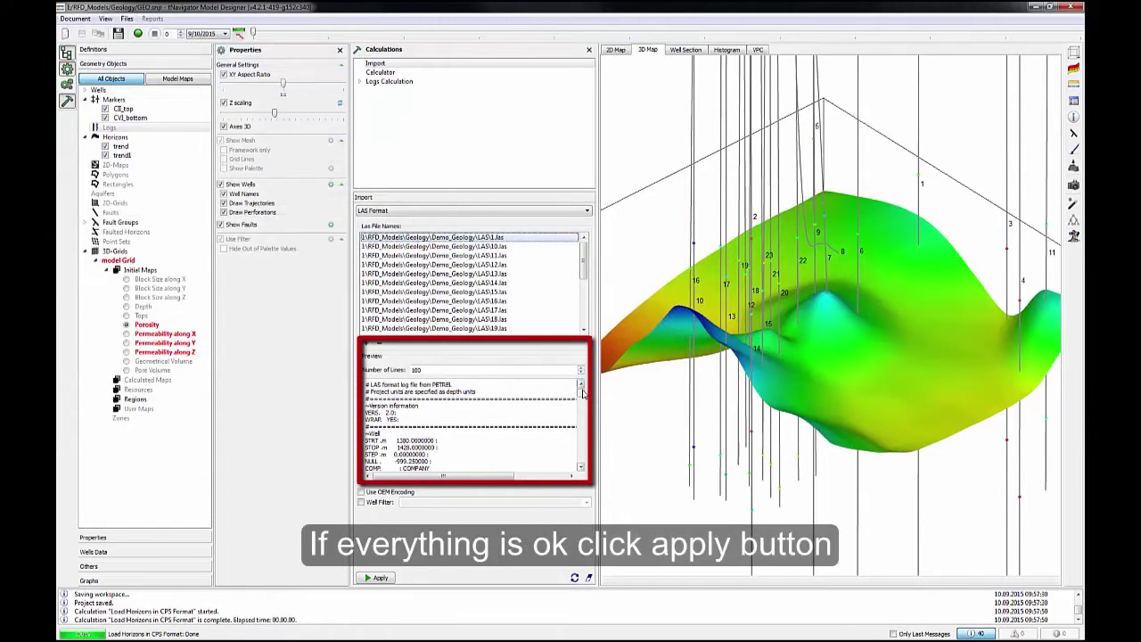
Apply the log import and display the NTG log along the wells in 3D
left_click_drag(582, 401, 583, 430)
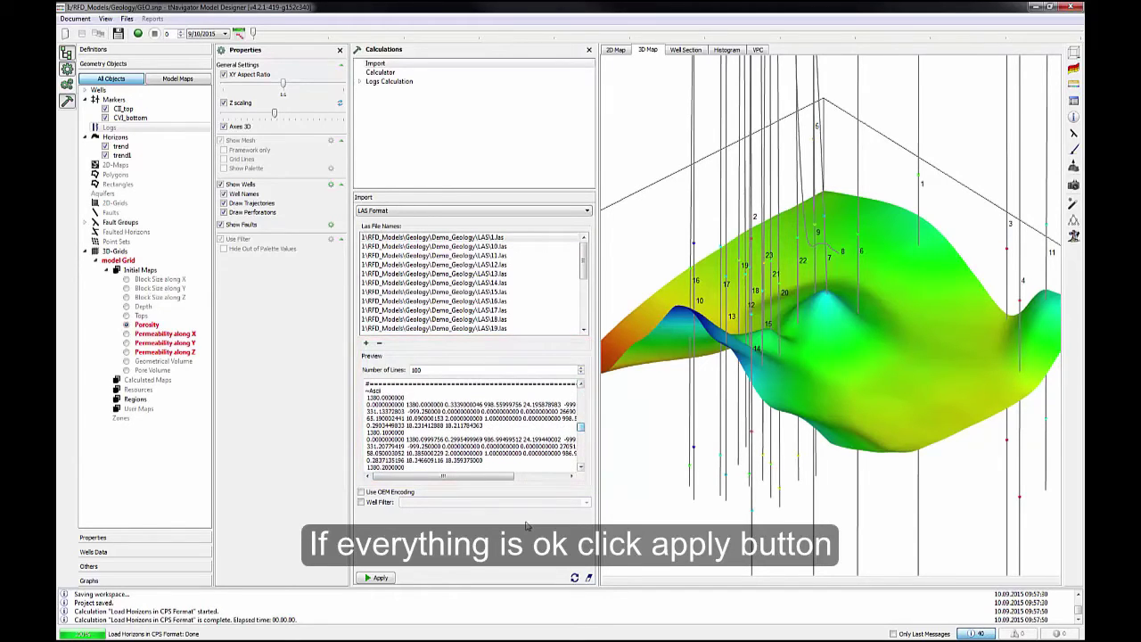
left_click(378, 579)
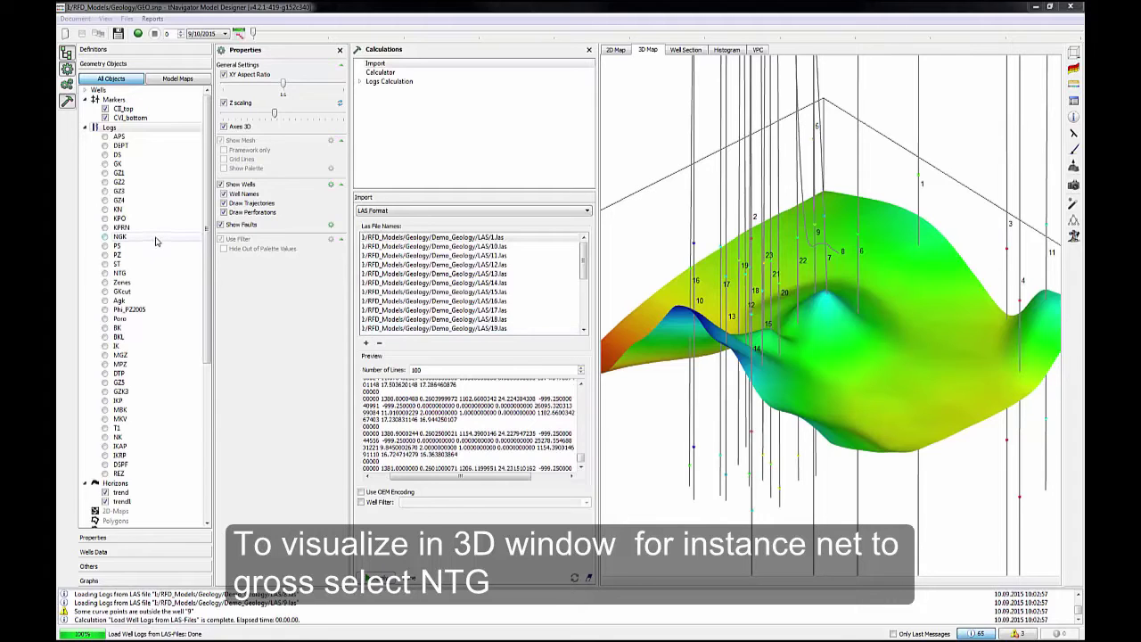
left_click(105, 273)
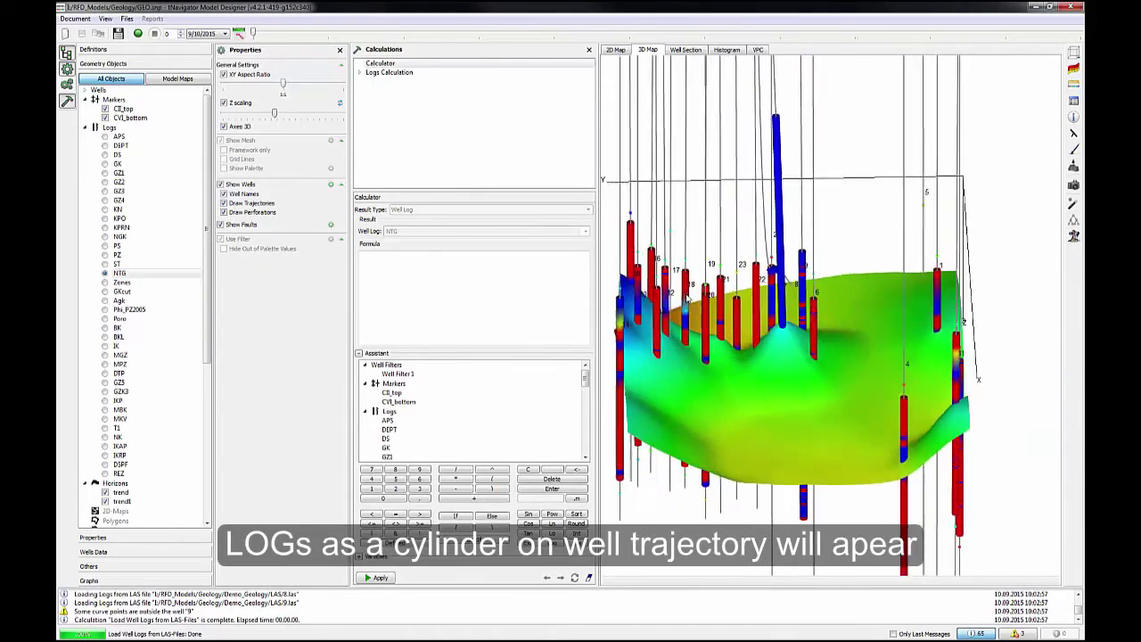
Add wells 10 and 11 to the well section
left_click(685, 50)
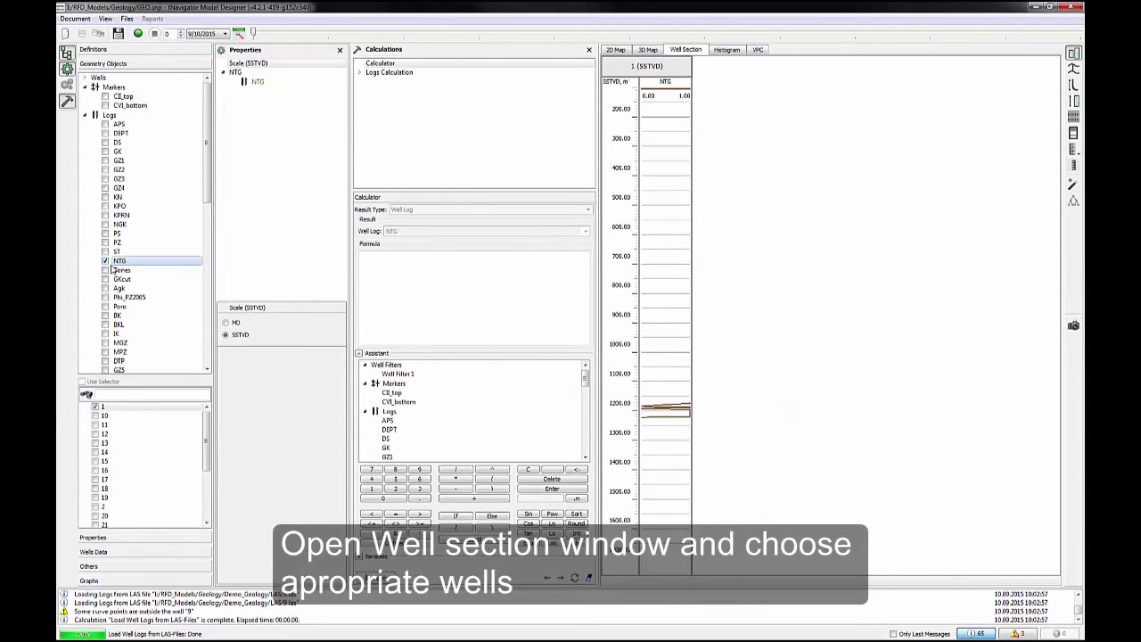
left_click(95, 416)
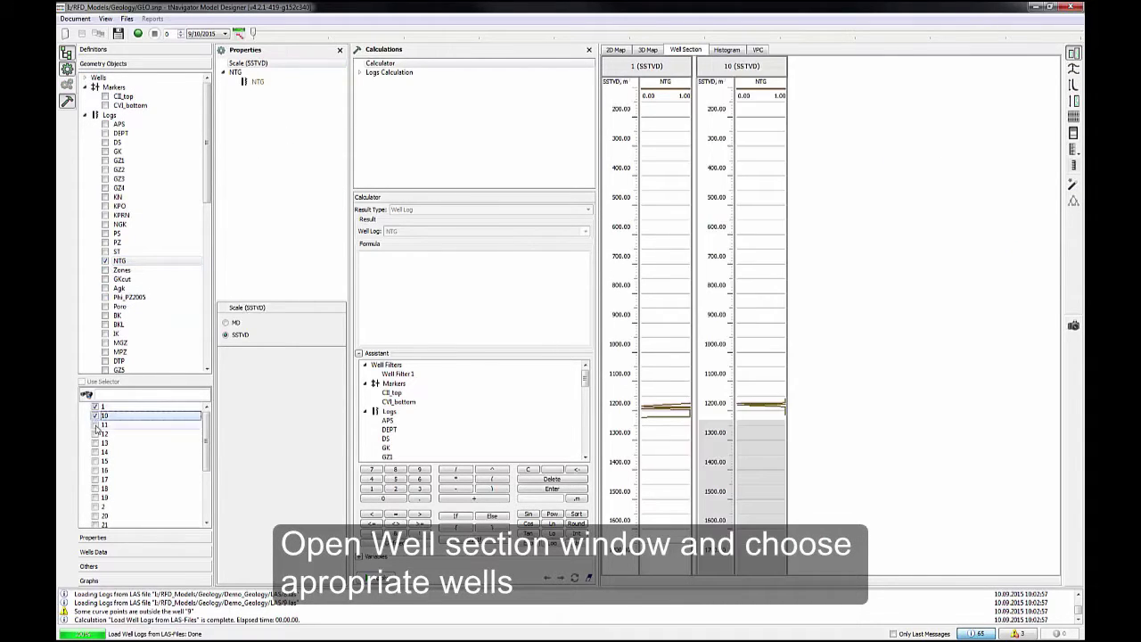
left_click(94, 425)
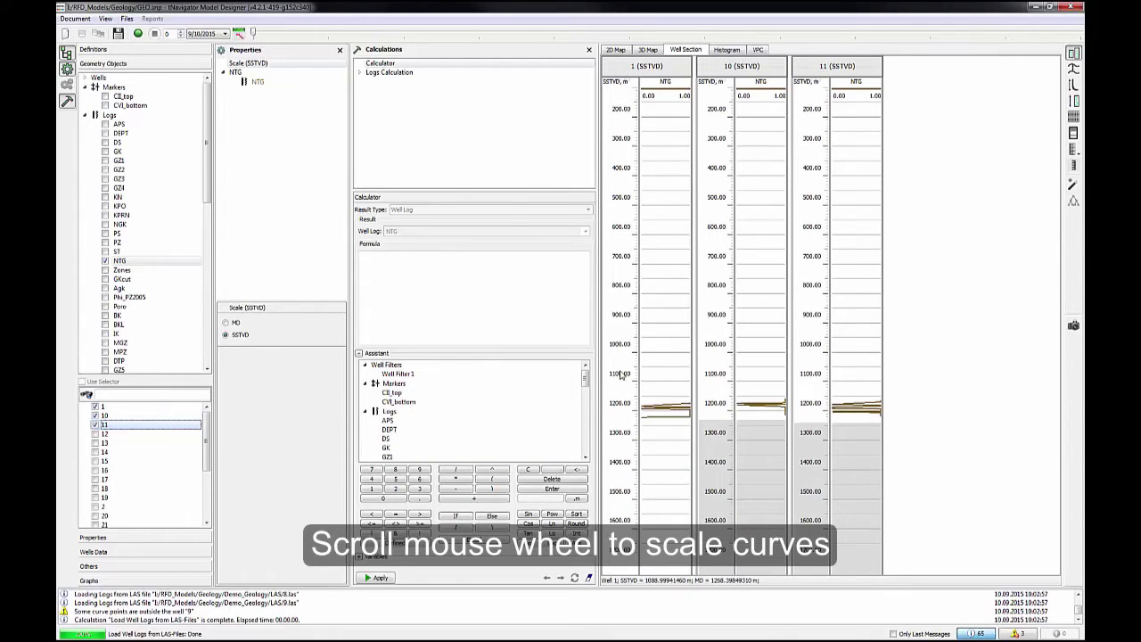
scroll(753, 383, "down", 2)
scroll(753, 385, "up", 3)
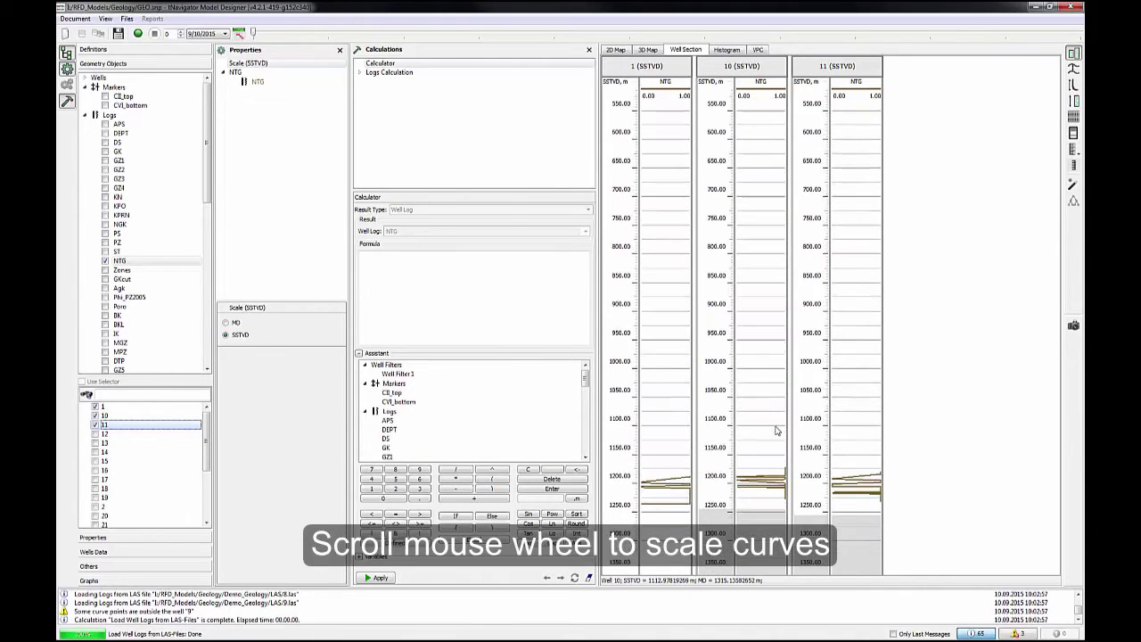
scroll(762, 392, "up", 2)
scroll(758, 399, "up", 1)
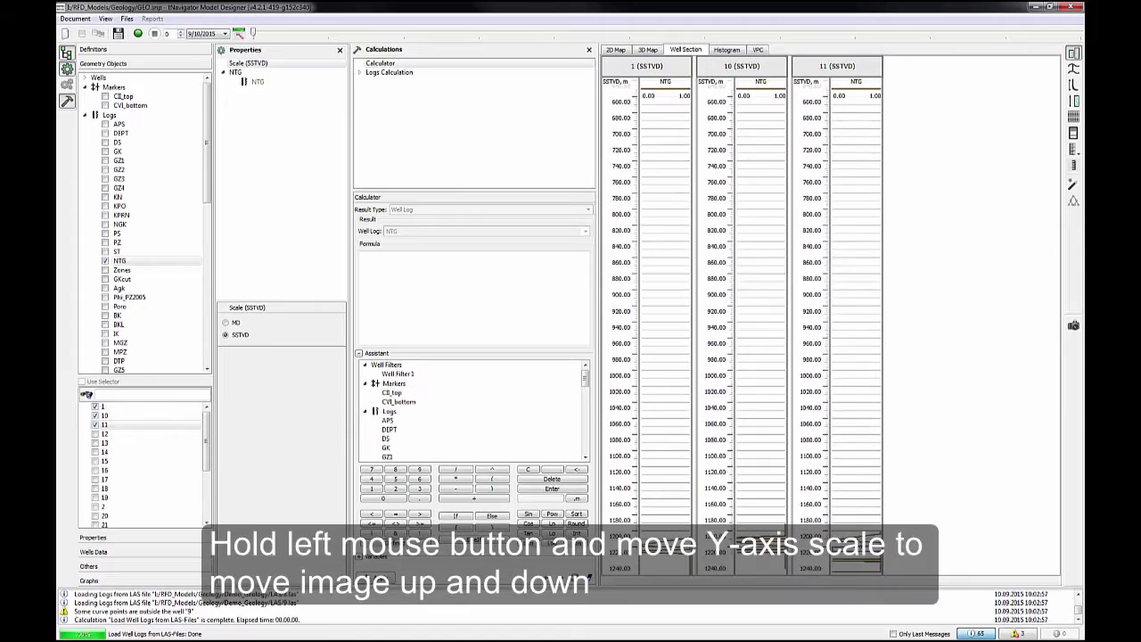
Frame the section at 1140–1275 m depth and add wells 12, 13 and 14
left_click_drag(724, 546, 723, 267)
scroll(724, 269, "up", 1)
scroll(724, 269, "up", 4)
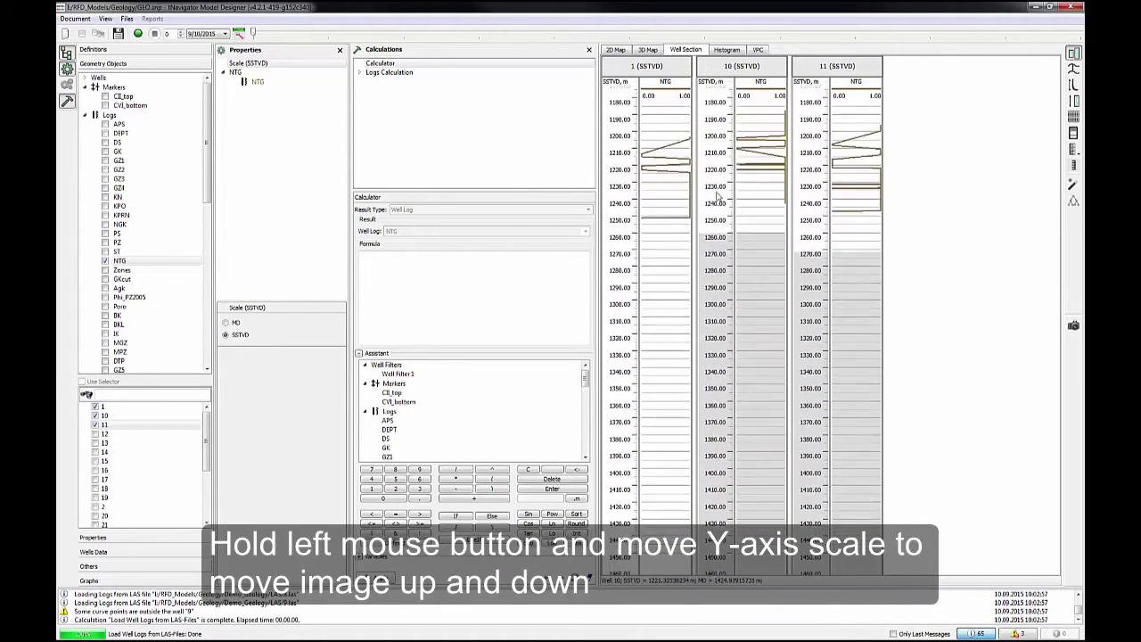
left_click_drag(709, 300, 708, 473)
left_click(94, 434)
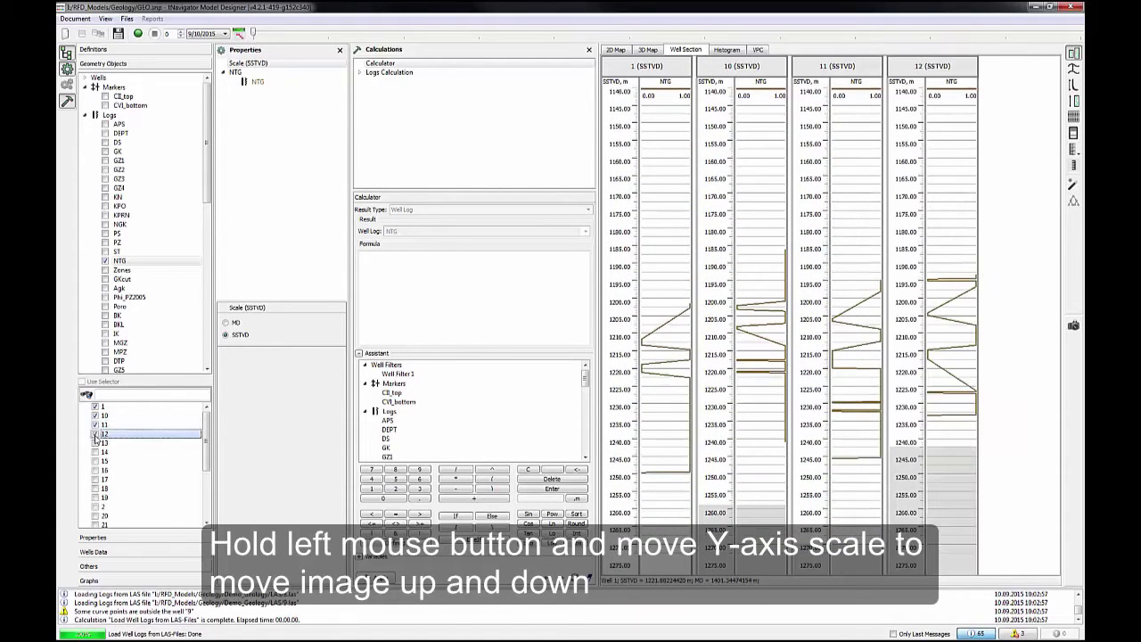
left_click(95, 443)
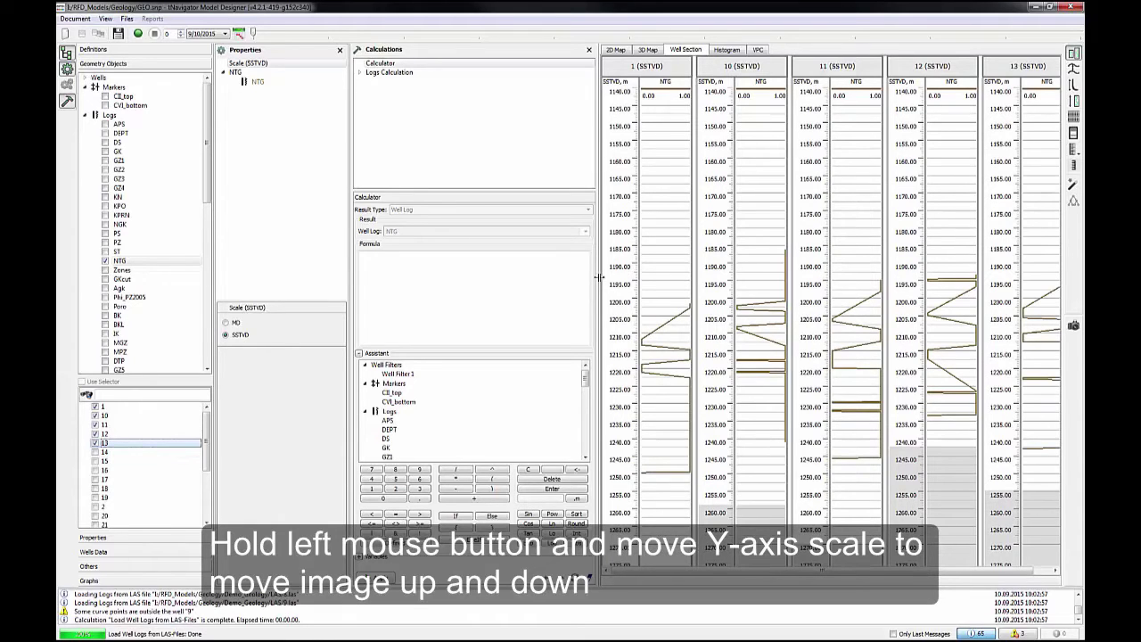
left_click_drag(599, 277, 515, 277)
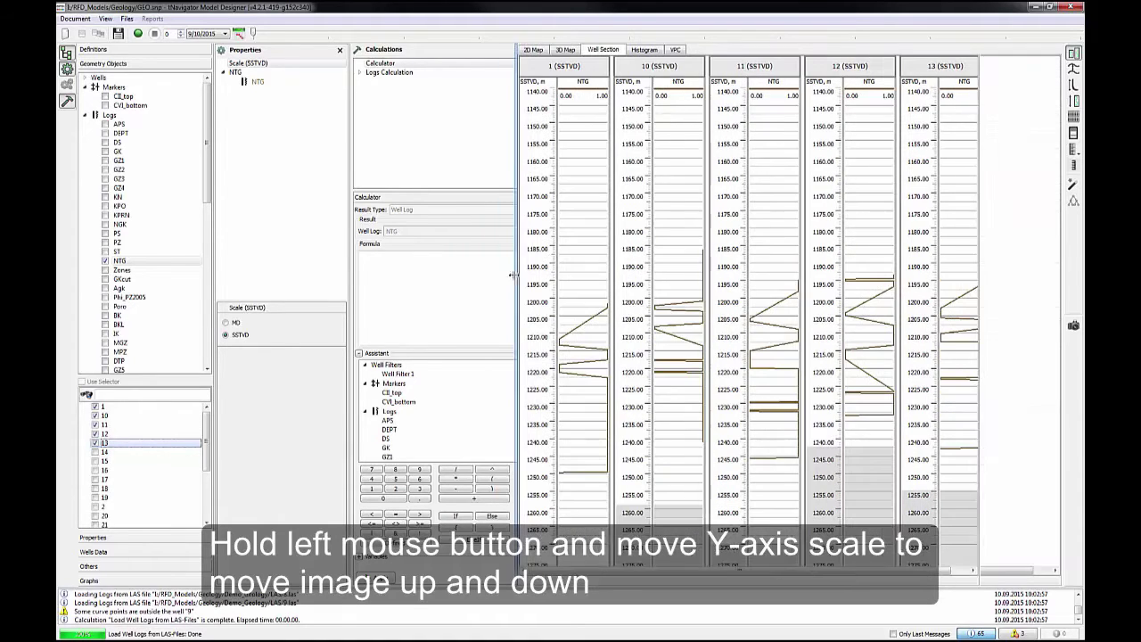
left_click(95, 451)
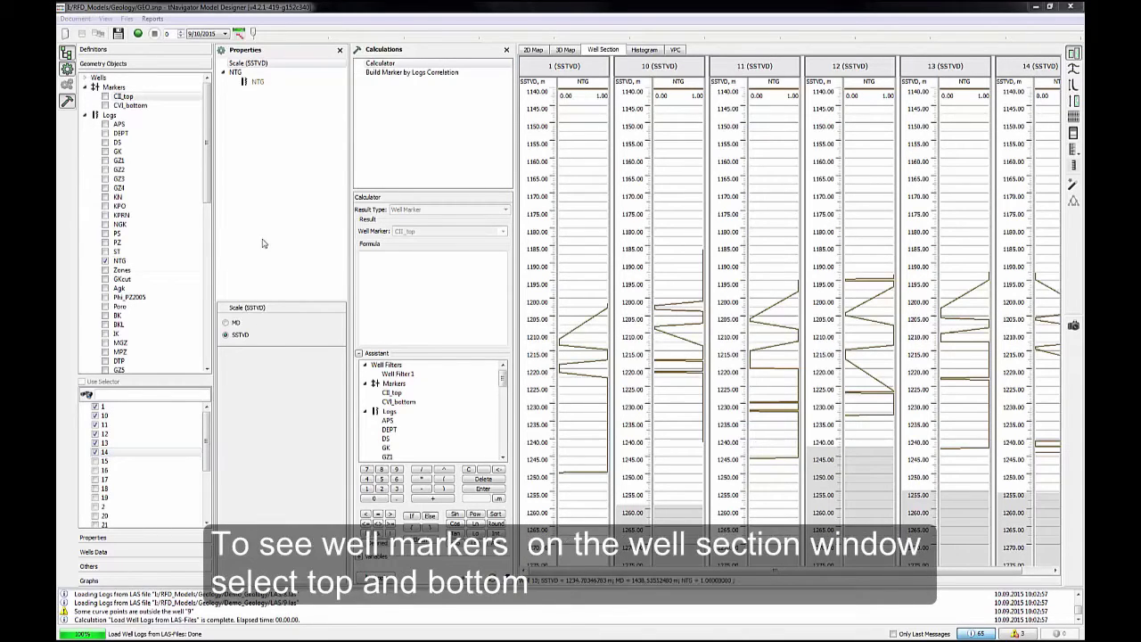
Show the CII_top and CVI_bottom marker lines on the wells, then return to the 3D map
left_click(105, 97)
left_click(105, 105)
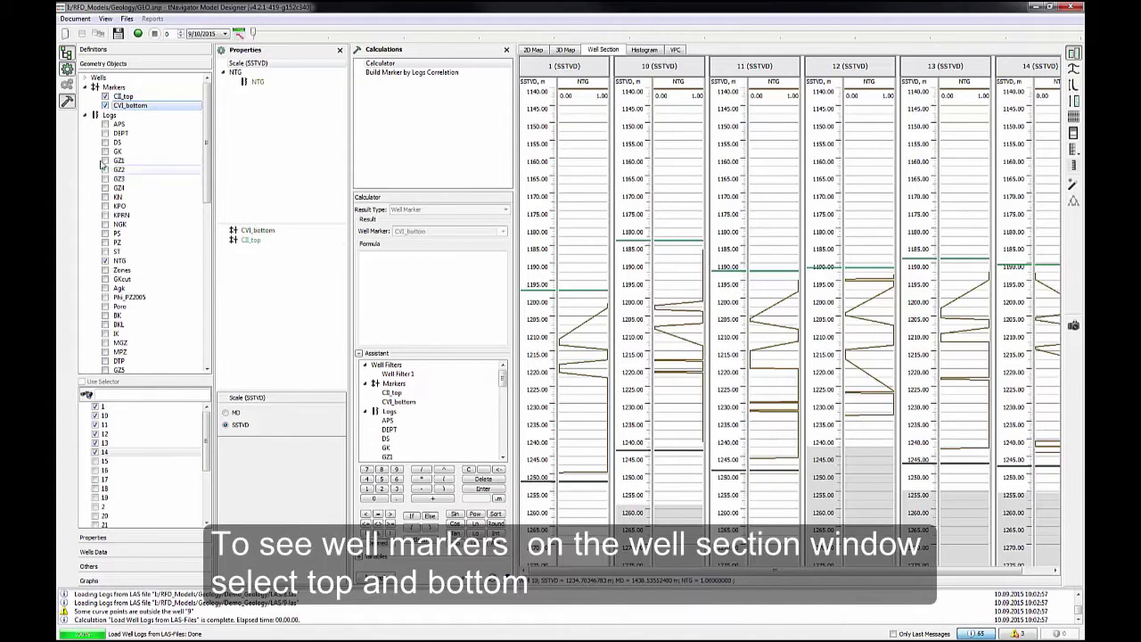
left_click(85, 115)
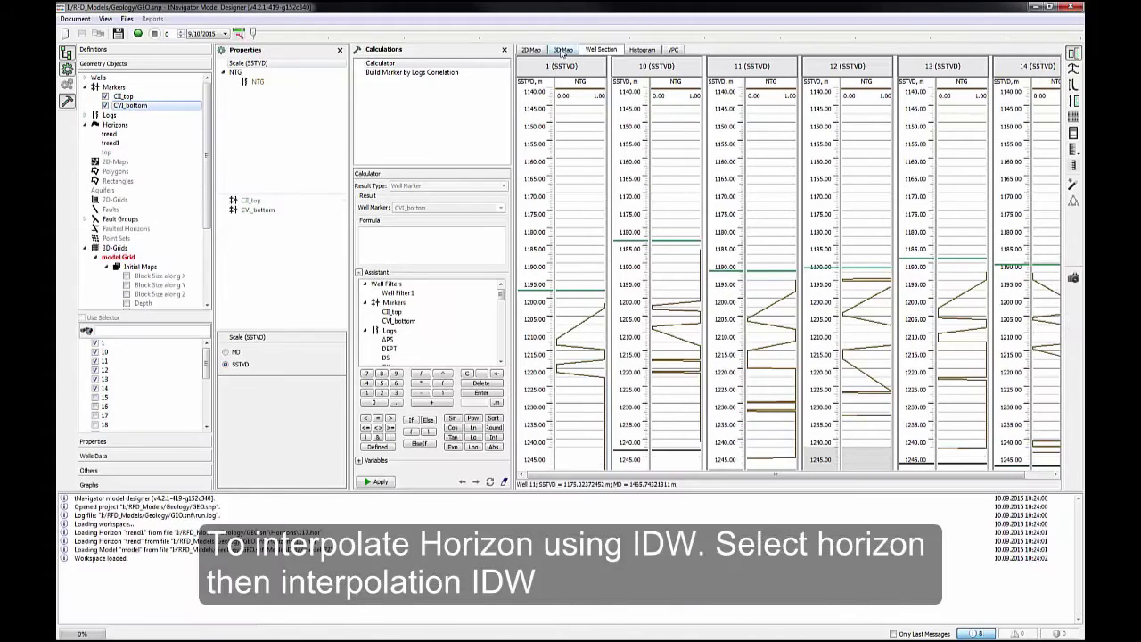
left_click(565, 50)
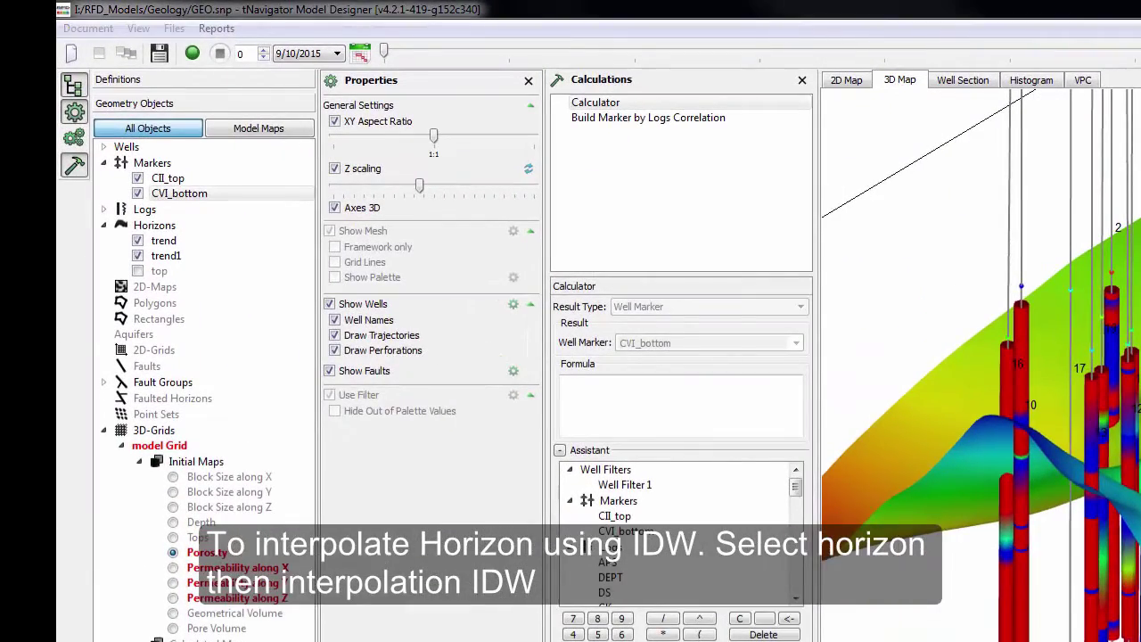
Build the 'top' horizon by IDW from CII_top markers, guided by the 'trend' horizon
left_click(167, 226)
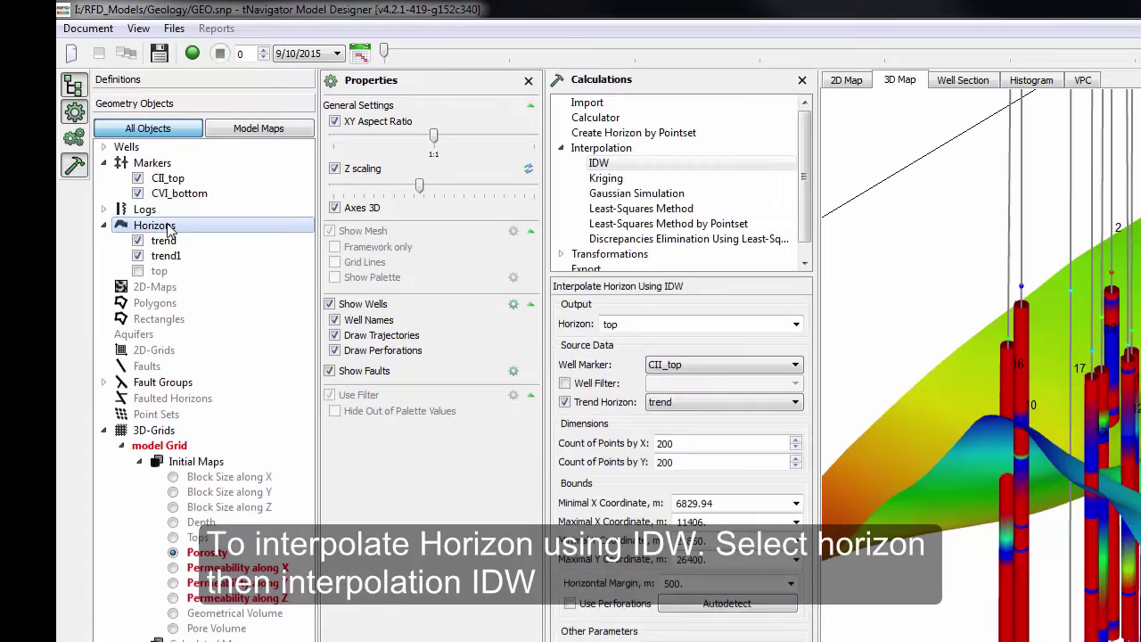
left_click(623, 164)
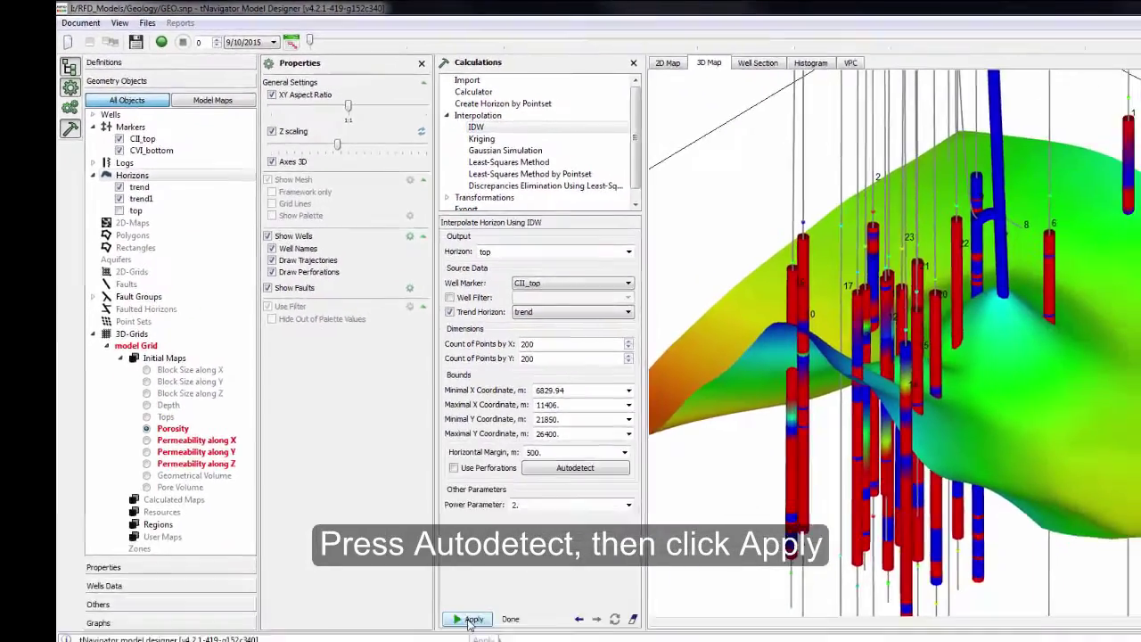
left_click(585, 641)
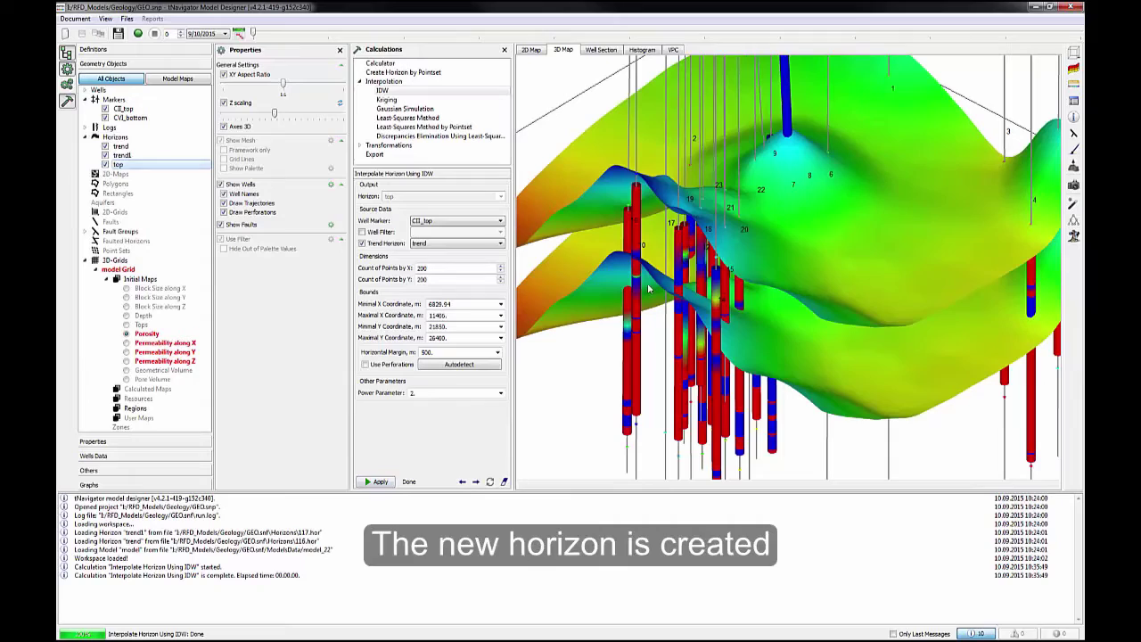
mouse_move(927, 275)
left_mouse_down()
mouse_move(912, 267)
mouse_move(937, 267)
left_mouse_up()
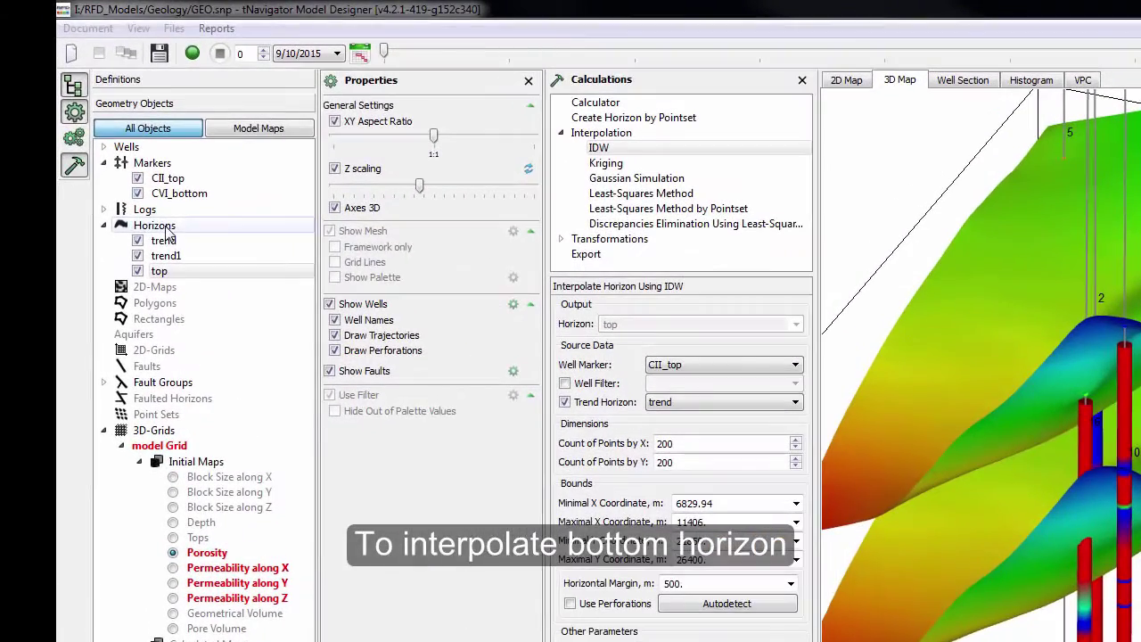
Create a horizon named 'bottom' by IDW from CVI_bottom markers with autodetected bounds
left_click(161, 225)
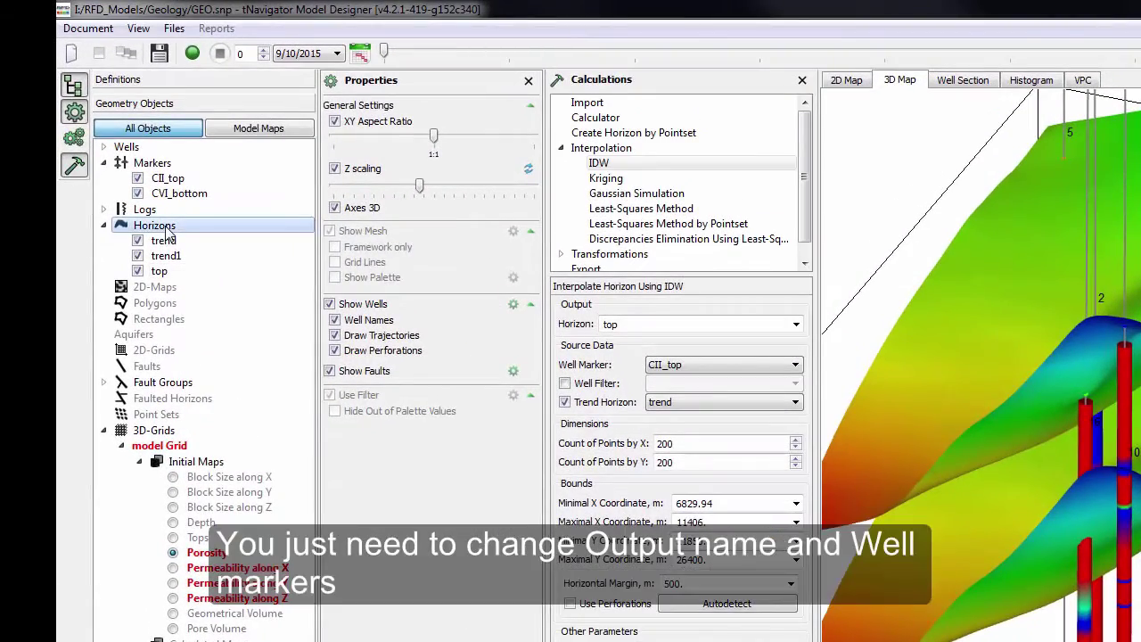
left_click_drag(645, 323, 589, 323)
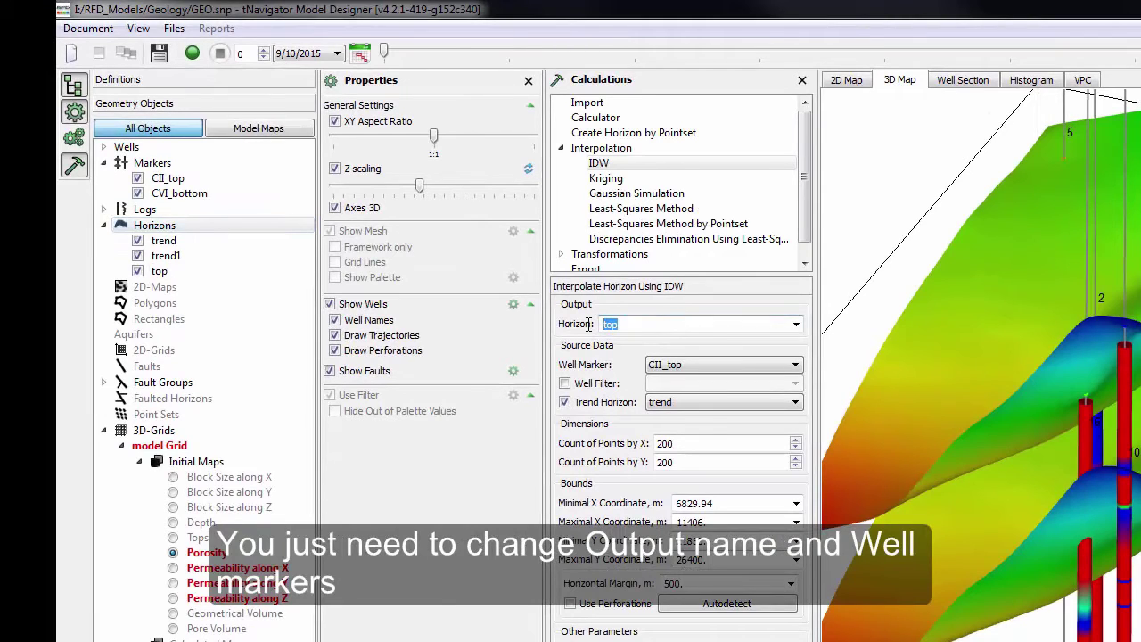
type("bottom")
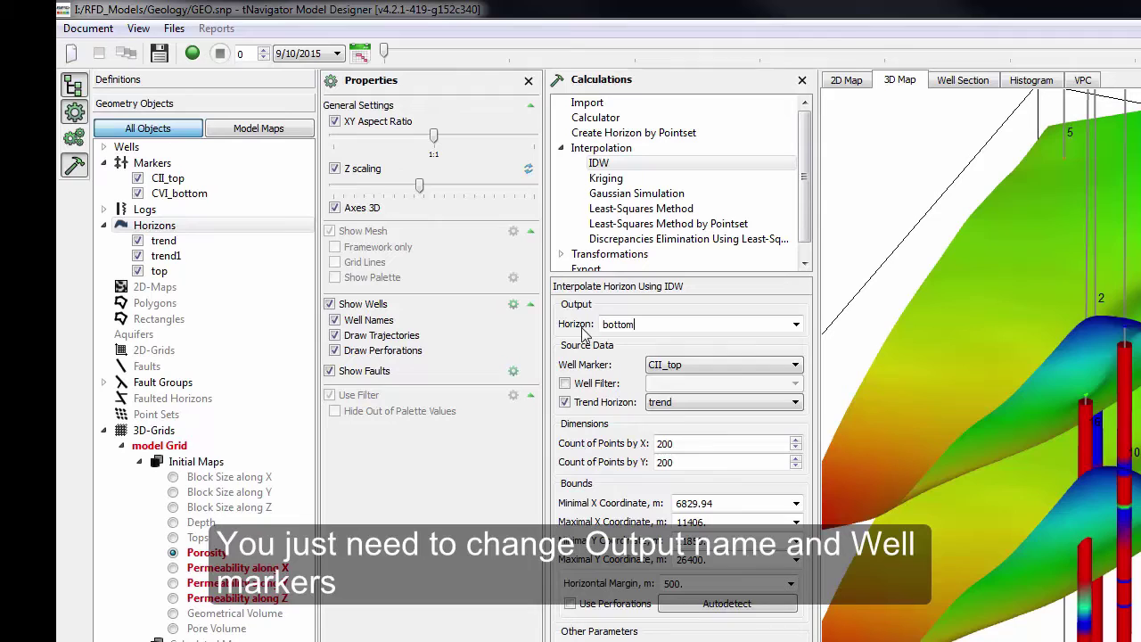
left_click(756, 364)
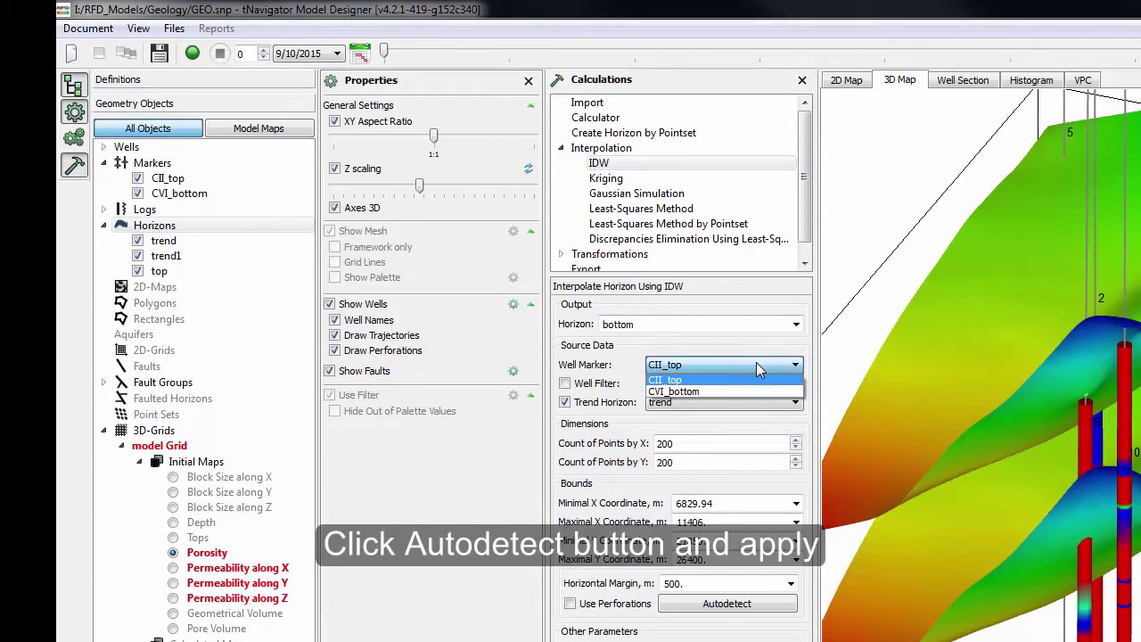
left_click(723, 391)
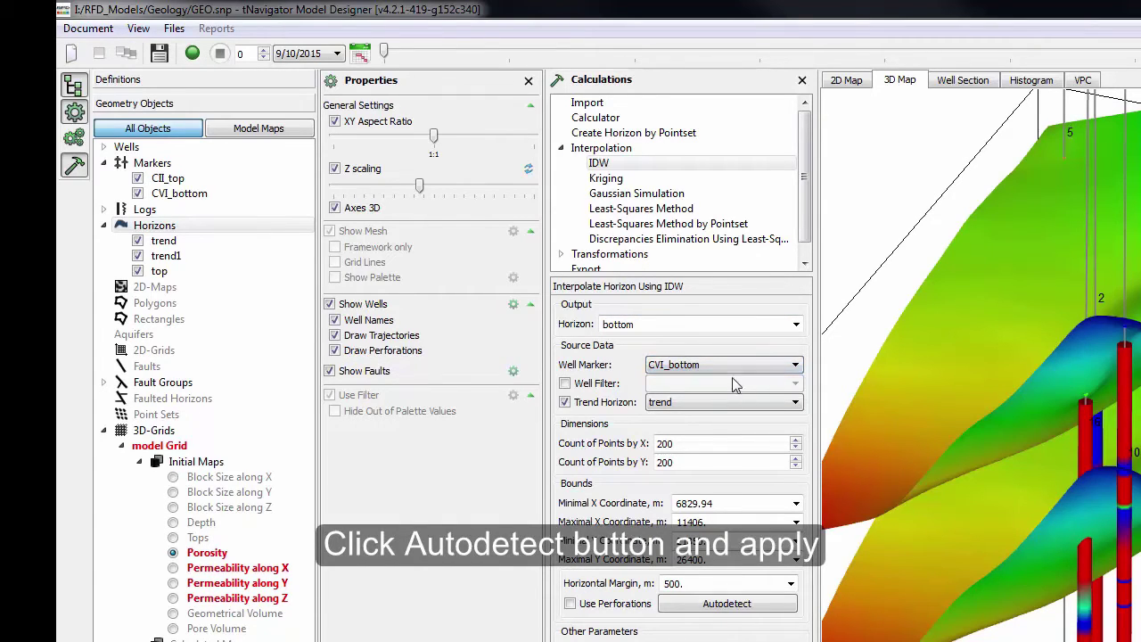
left_click(726, 603)
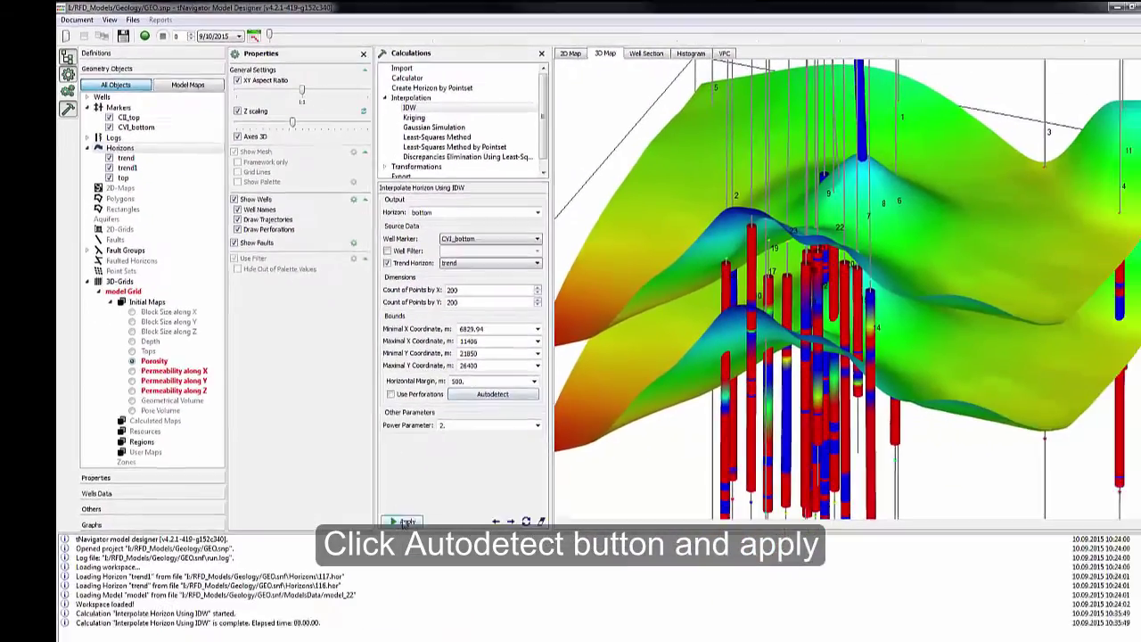
left_click(488, 639)
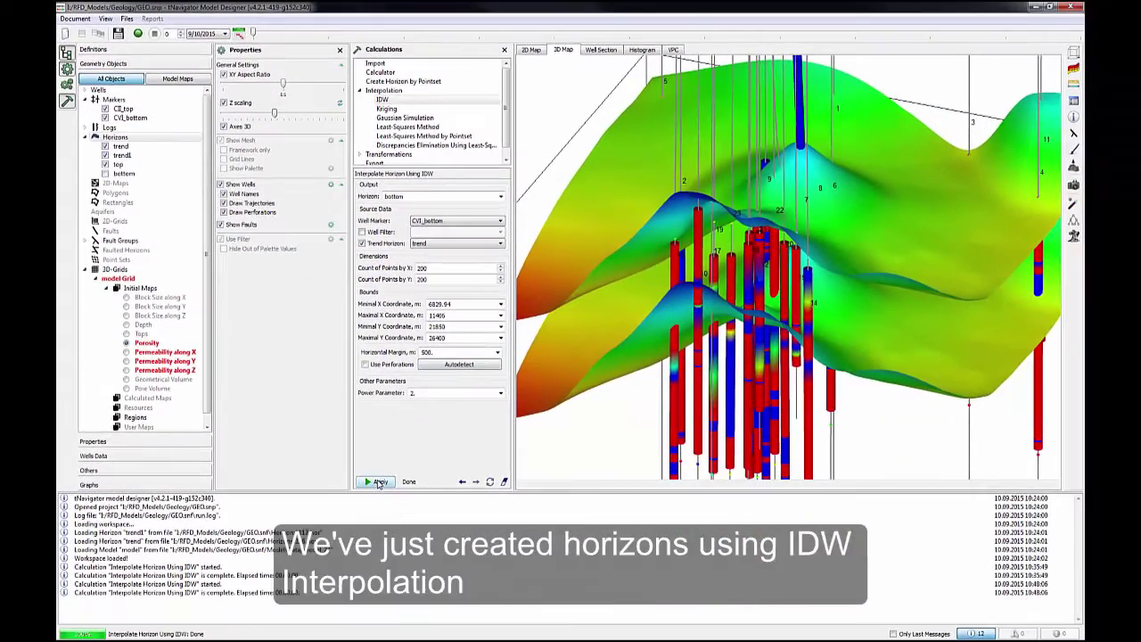
Show the 'bottom' horizon and orbit the enlarged 3D view to see all three surfaces
left_click(105, 174)
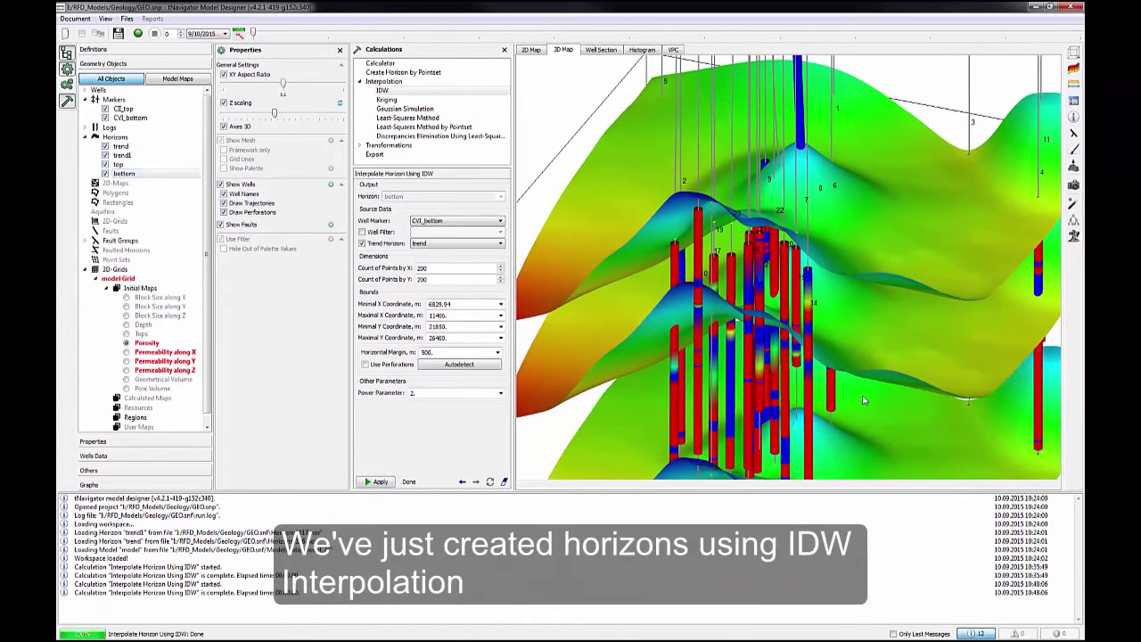
scroll(826, 372, "down", 5)
left_click_drag(826, 371, 814, 338)
scroll(814, 338, "down", 1)
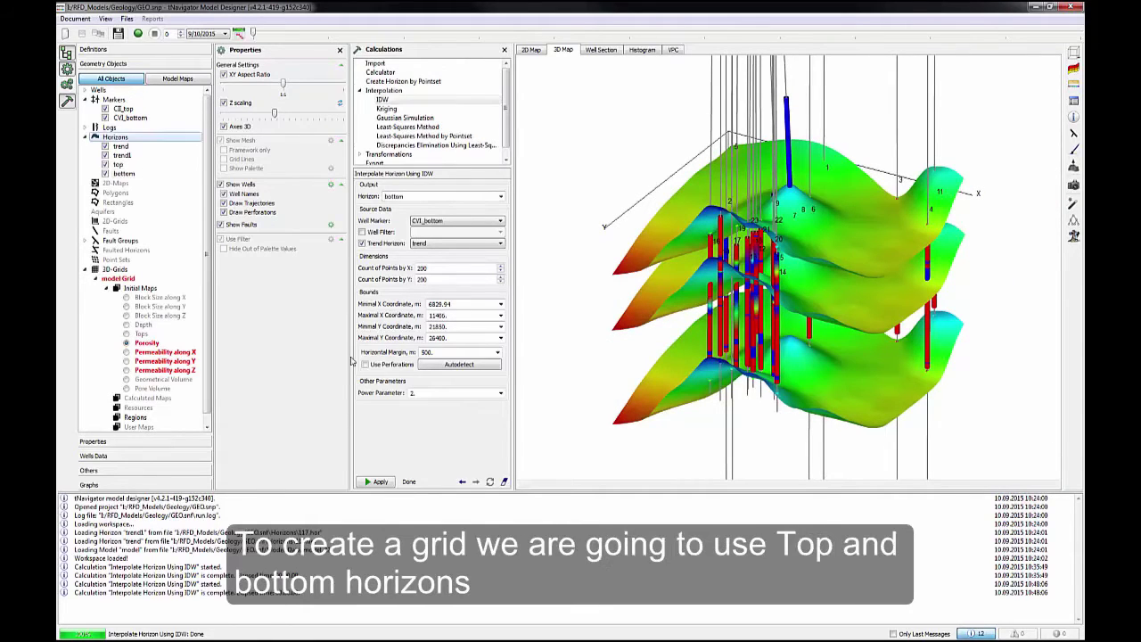
left_click_drag(563, 491, 551, 623)
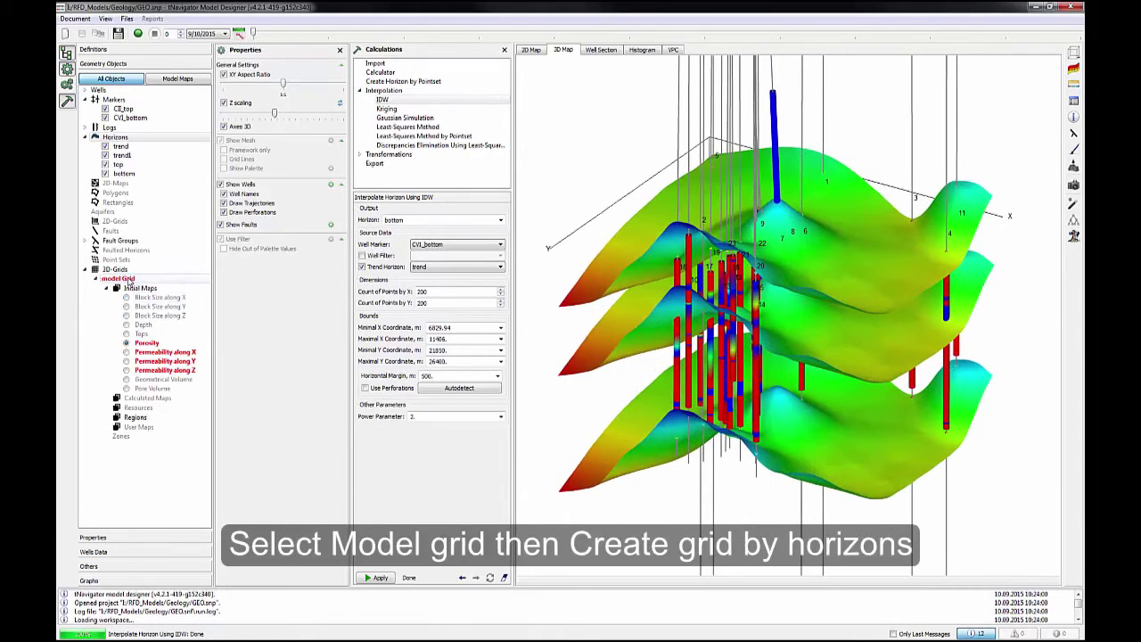
Start a grid-by-horizons build with one row and set 'top' as its top horizon
left_click(103, 282)
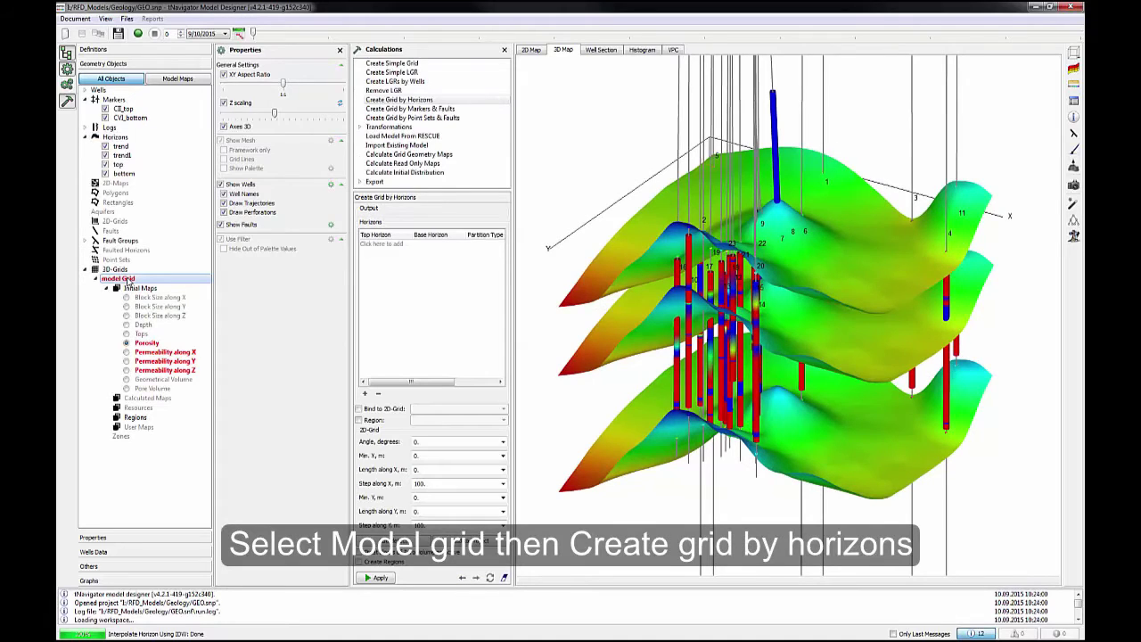
left_click(424, 100)
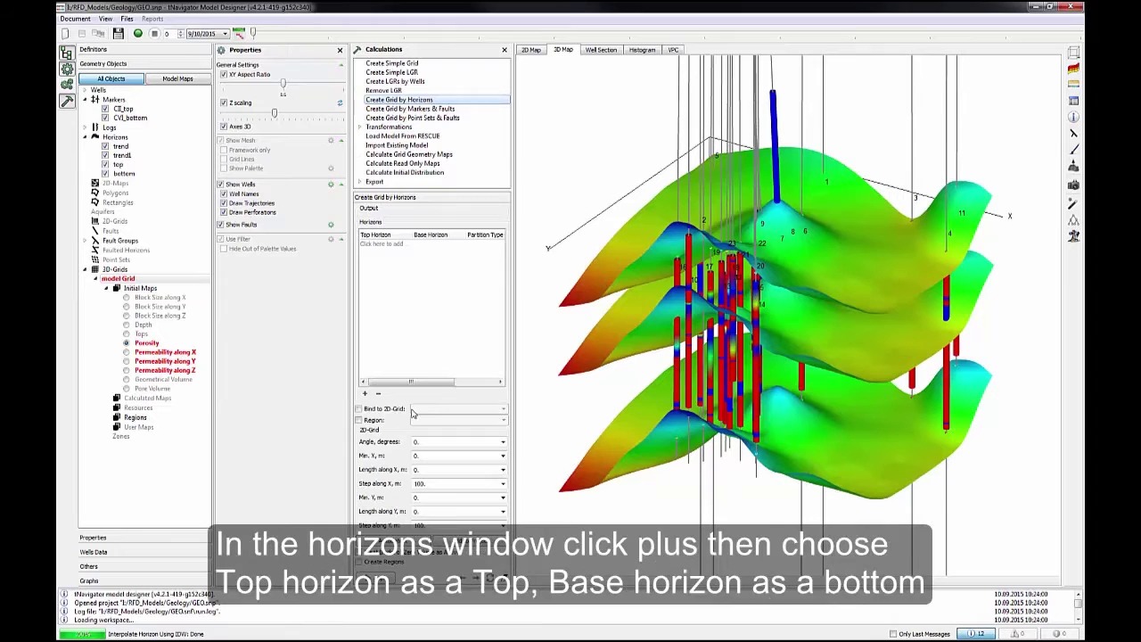
left_click(364, 393)
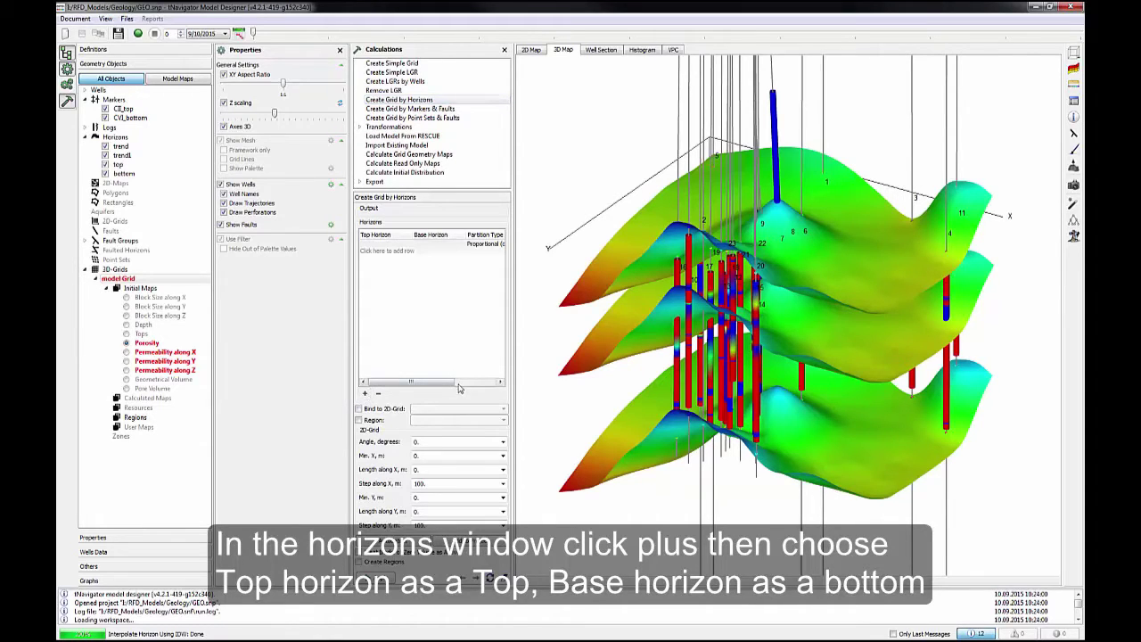
left_click_drag(513, 337, 593, 330)
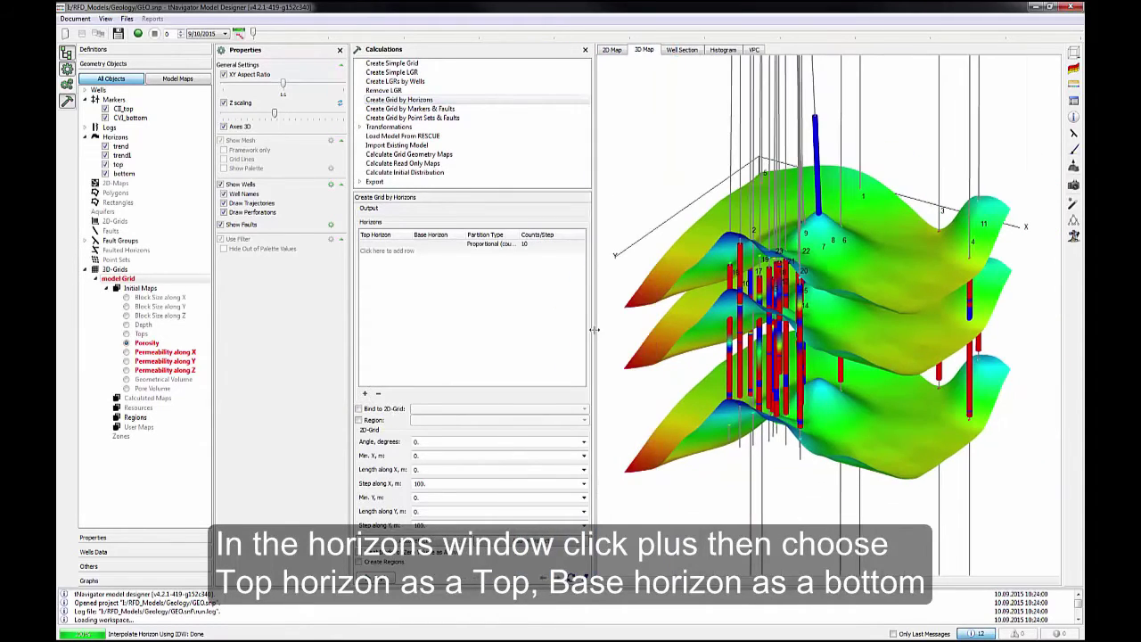
left_click(389, 244)
left_click(390, 245)
left_click(390, 245)
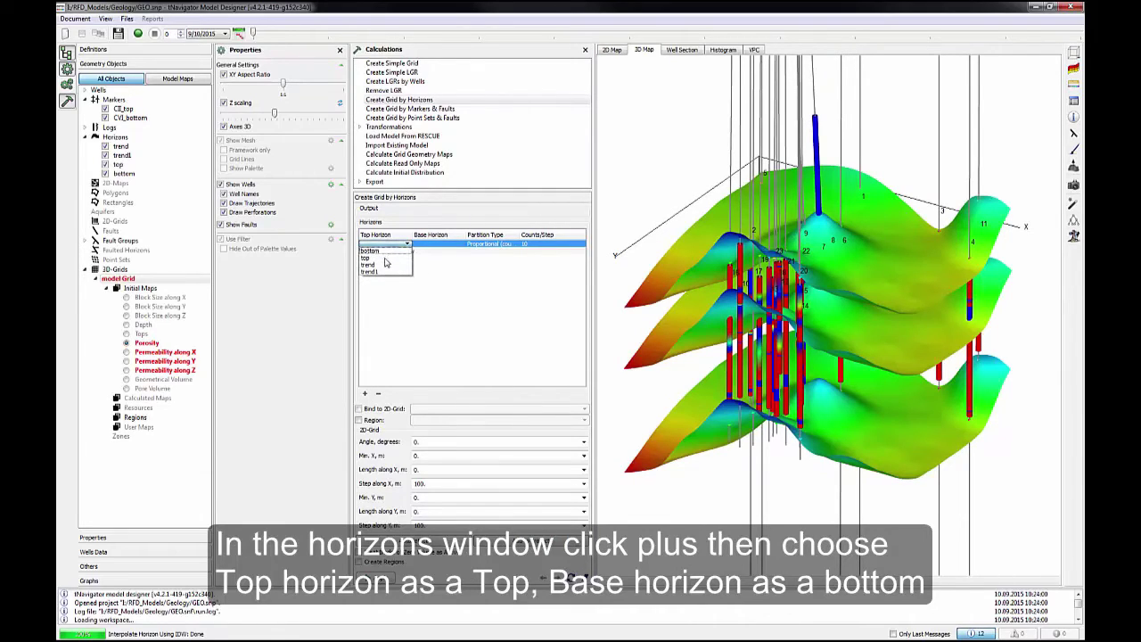
left_click(385, 257)
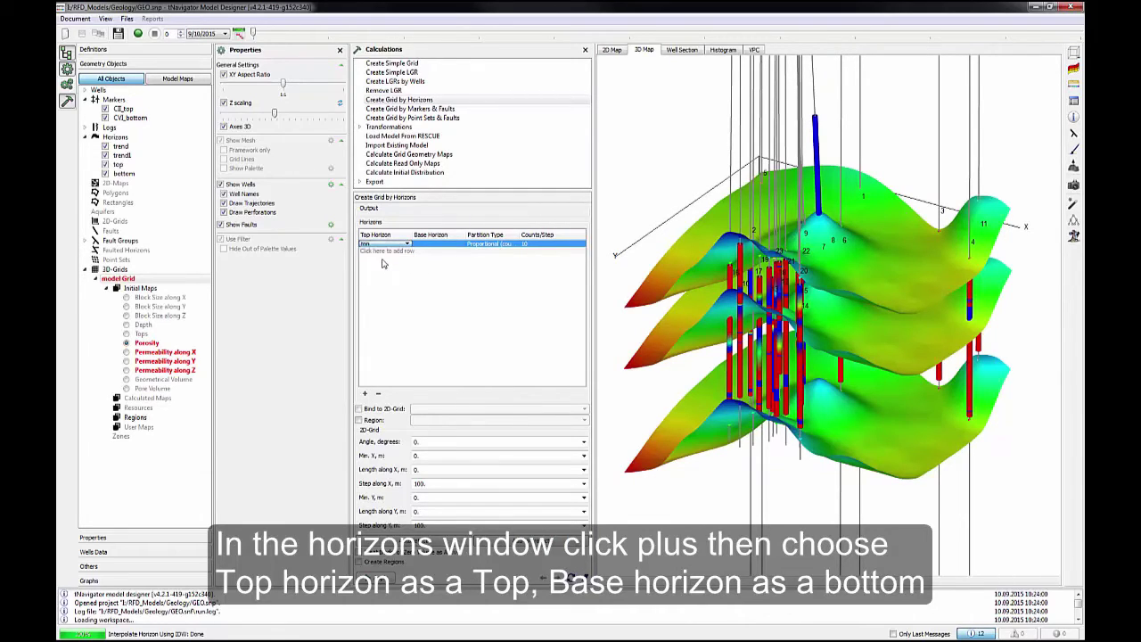
left_click(441, 249)
Set 'bottom' as the base horizon, autodetect the extent, and build the grid
left_click(464, 247)
left_click(462, 245)
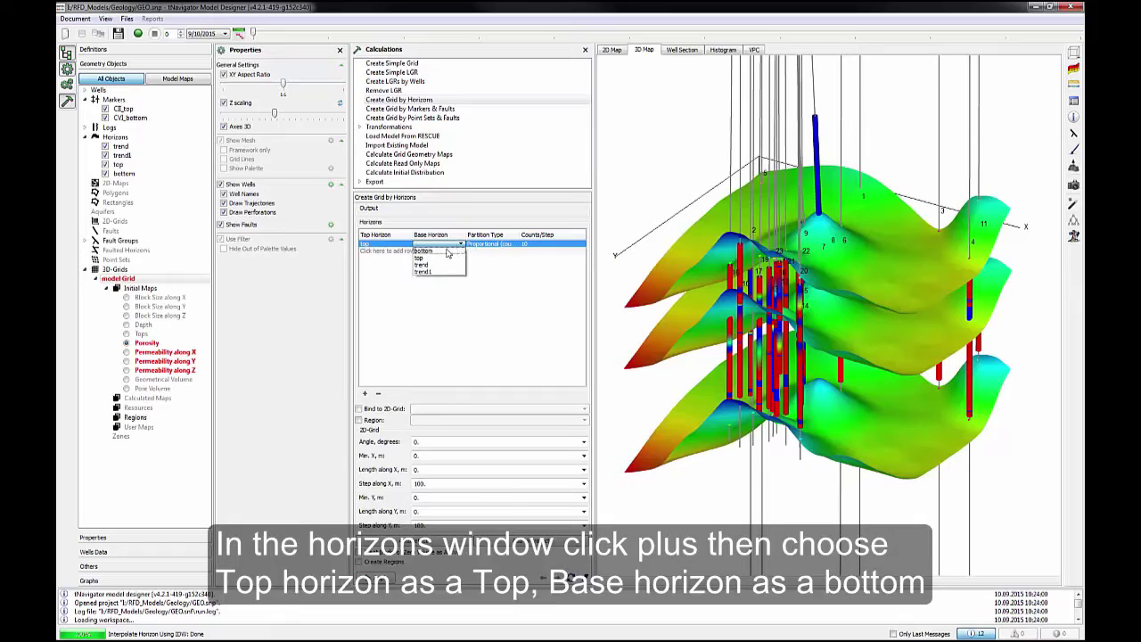
left_click(445, 251)
left_click(448, 280)
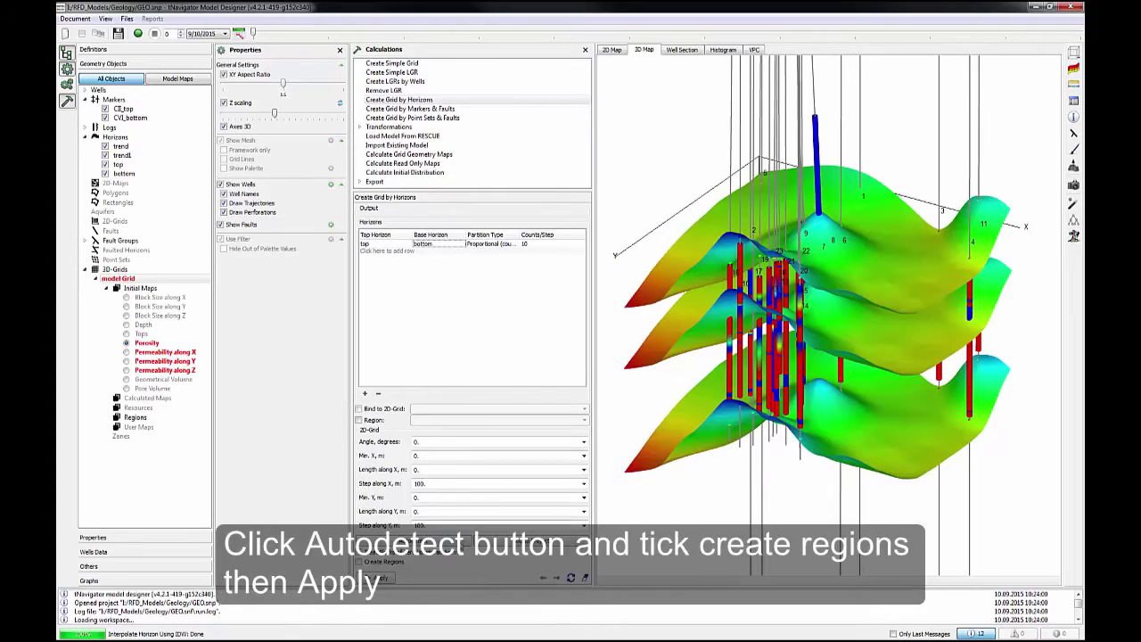
left_click(450, 545)
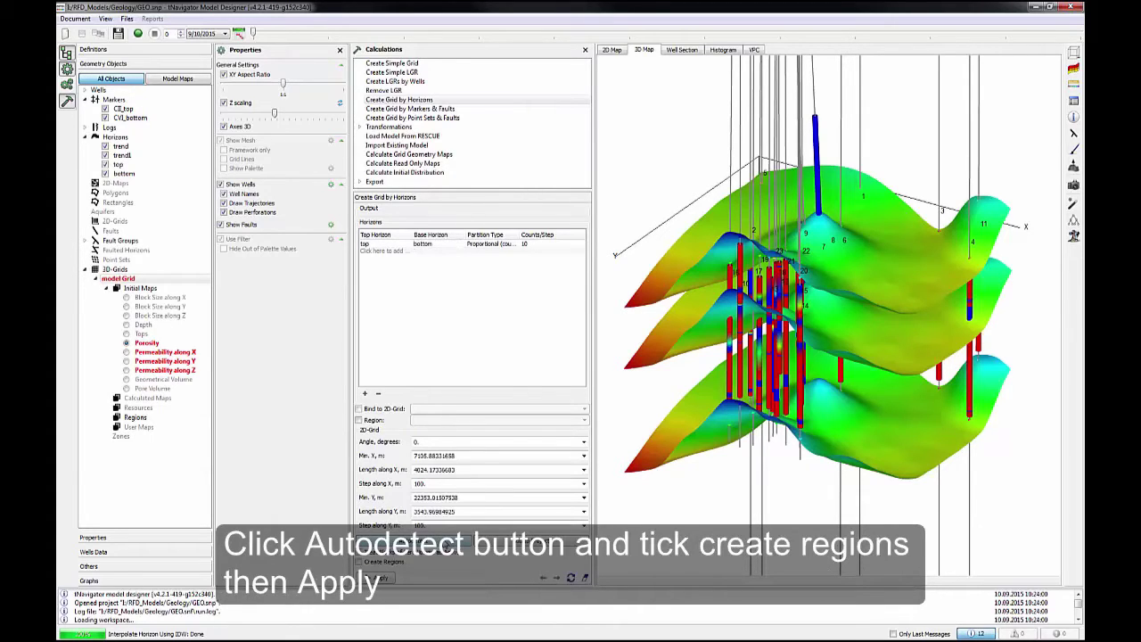
left_click(379, 578)
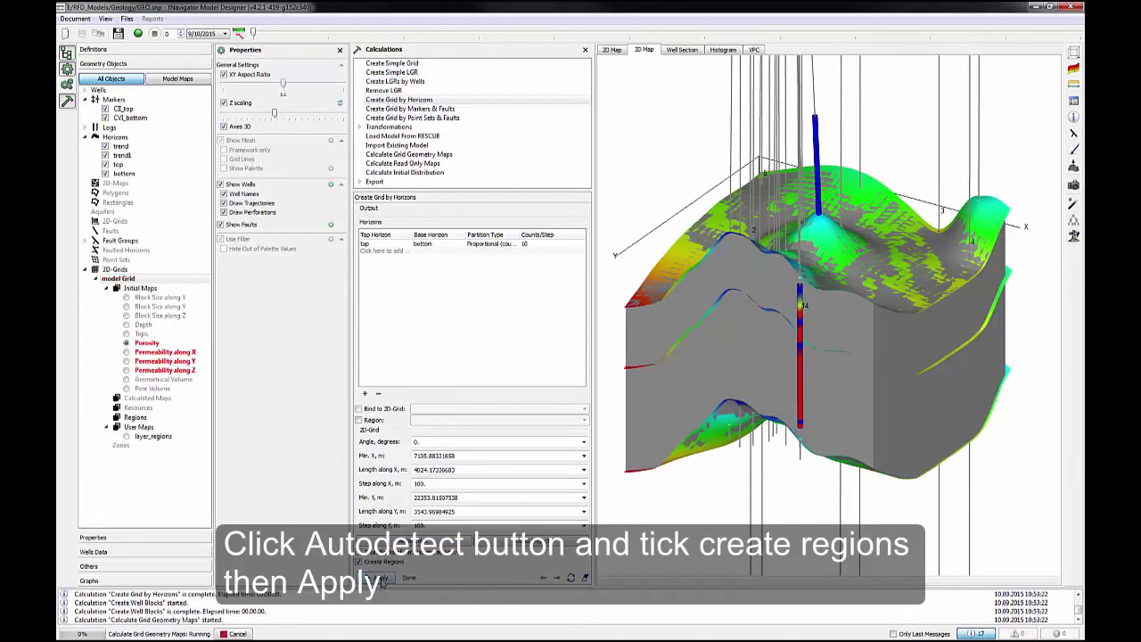
Display layer_regions on the 3D grid and turn on Grid Lines to outline the cells
double_click(131, 436)
left_click(132, 436)
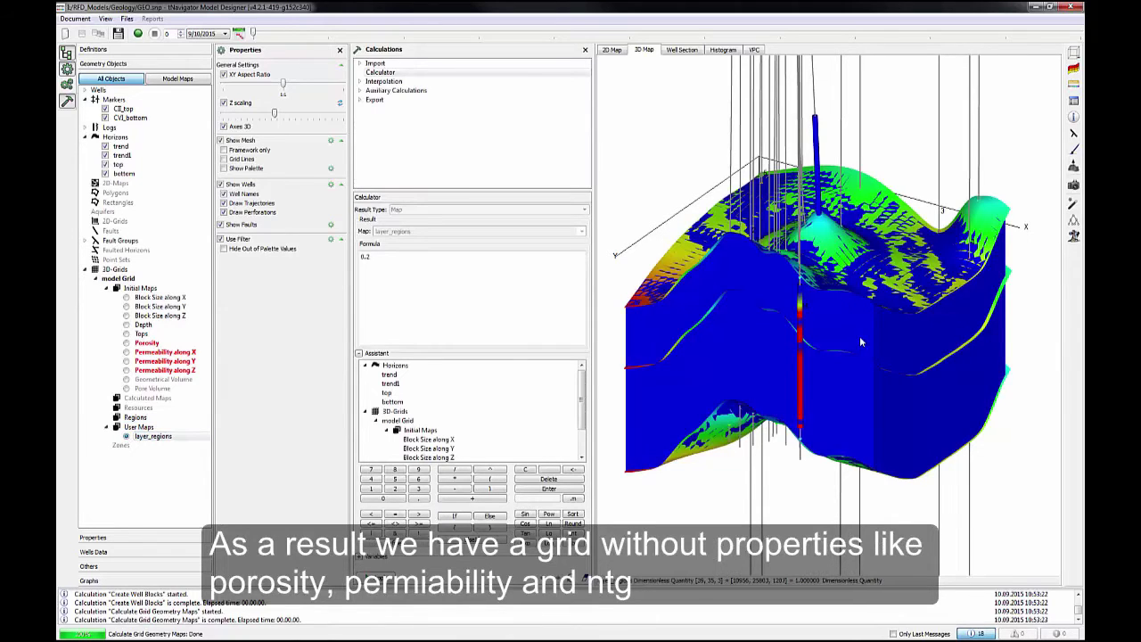
left_click_drag(818, 353, 861, 336)
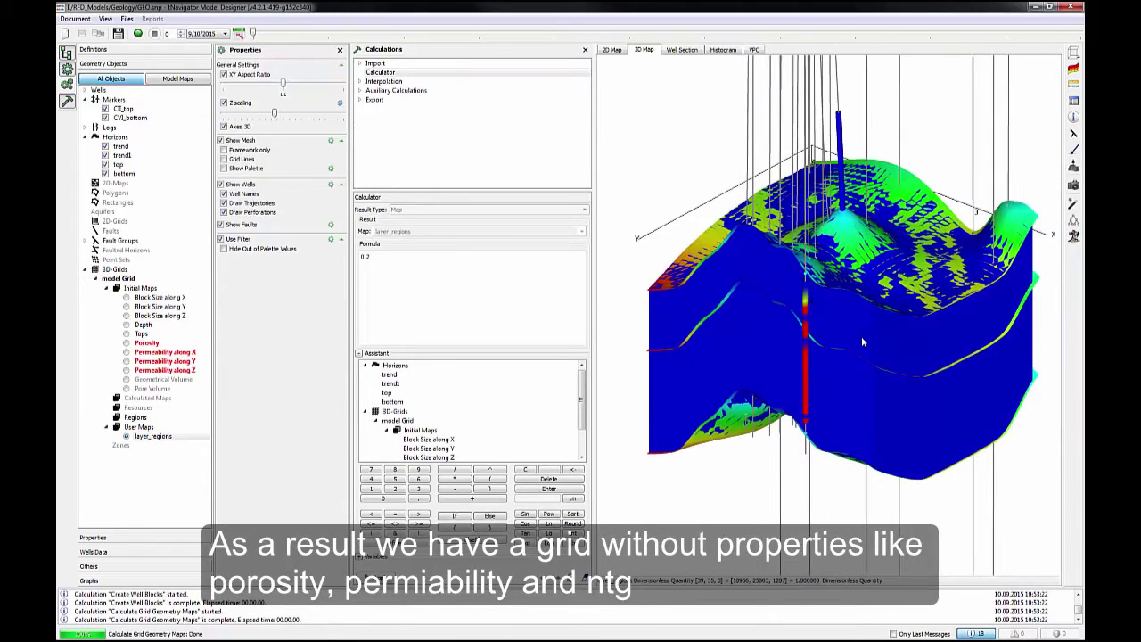
left_click(223, 159)
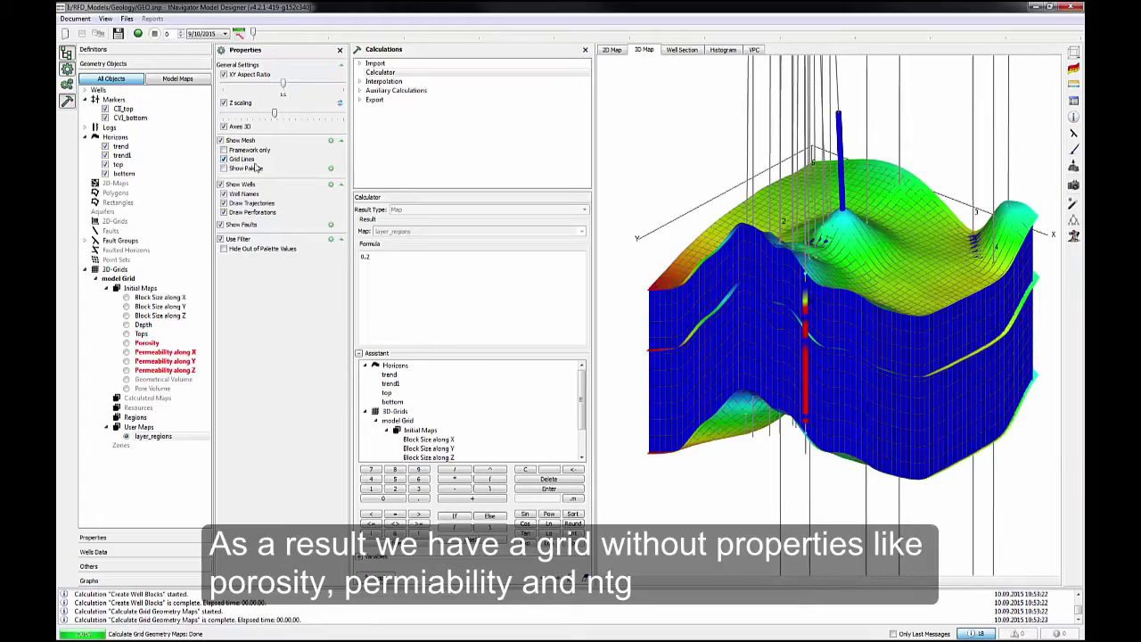
mouse_move(798, 241)
left_mouse_down()
mouse_move(827, 239)
mouse_move(798, 241)
left_mouse_up()
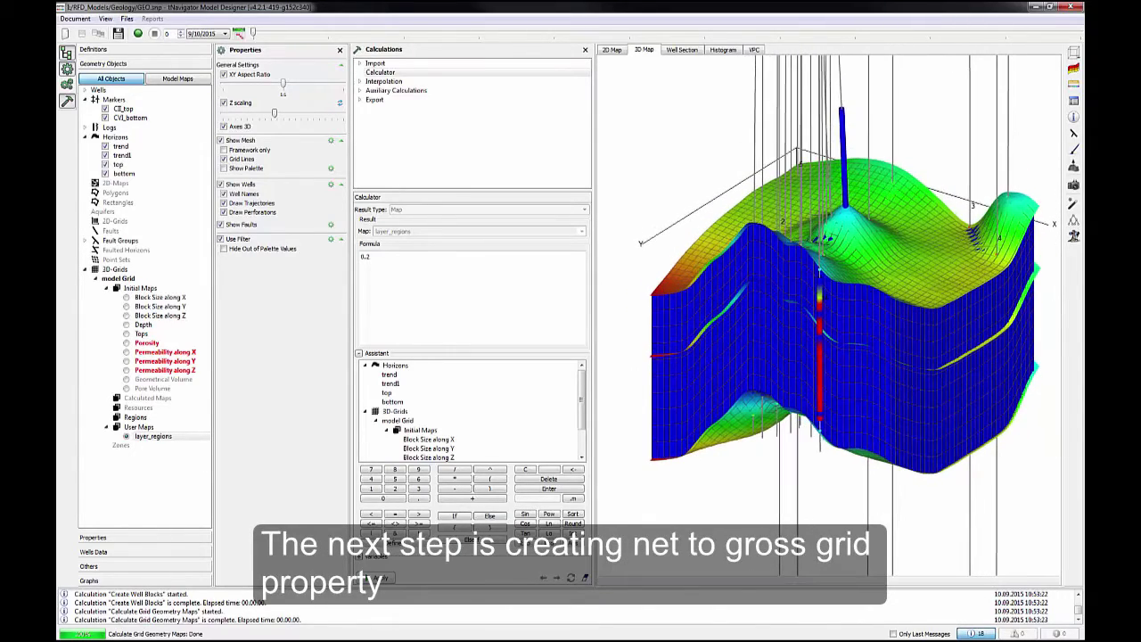
Use Add Initial Maps to add Net to Gross Ratio to the grid's initial maps
right_click(143, 291)
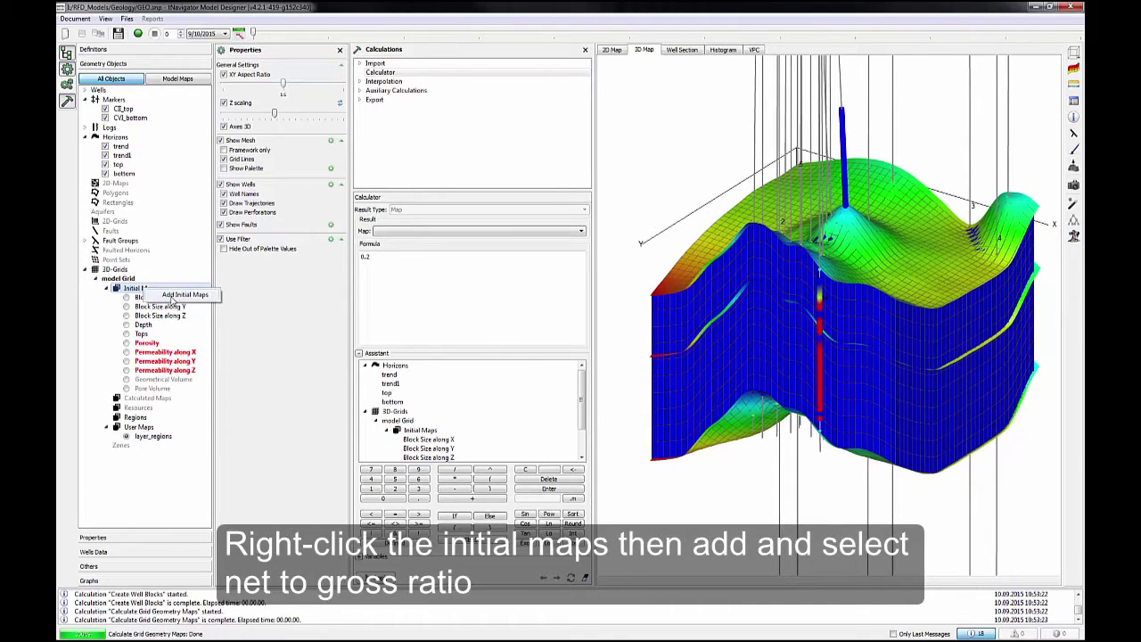
left_click(171, 296)
left_click(550, 288)
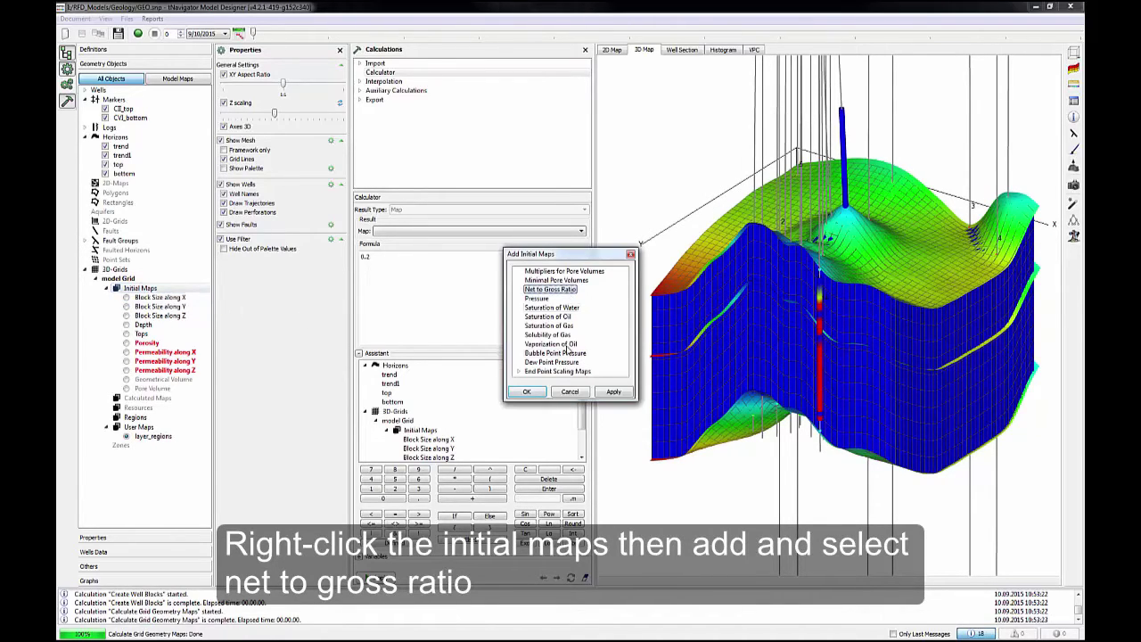
left_click(619, 393)
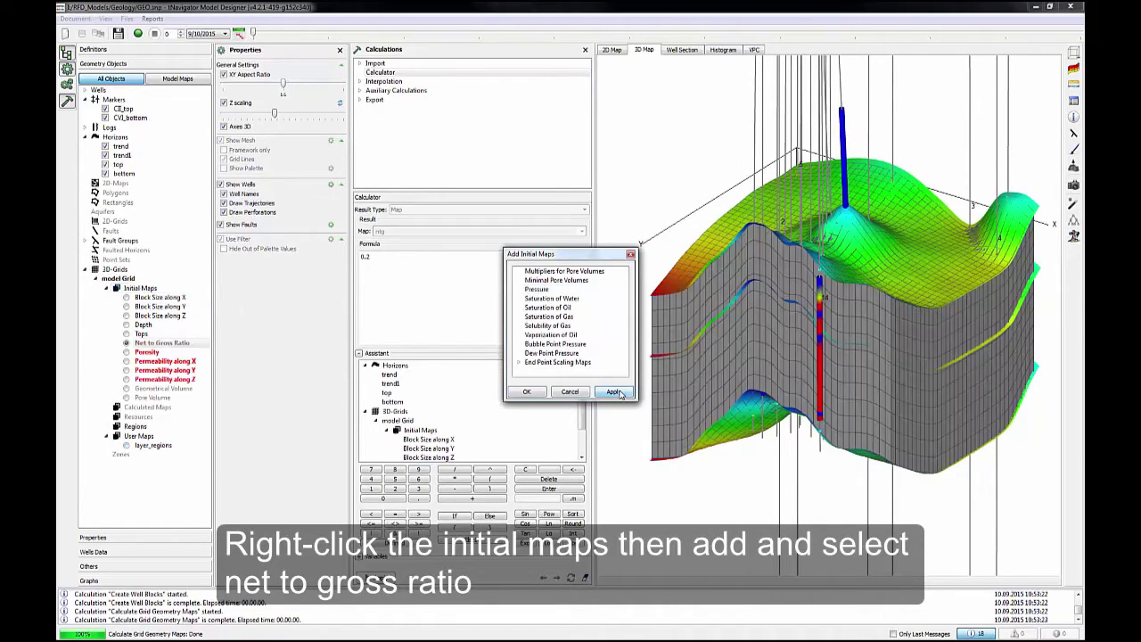
left_click(526, 392)
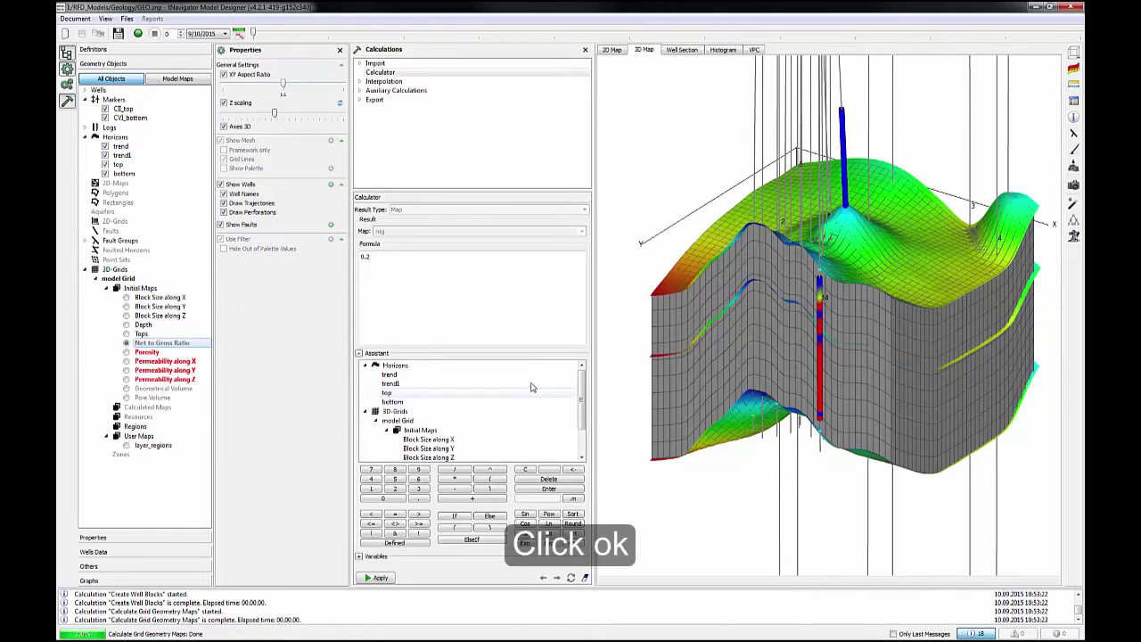
Run Multilayer IDW of the NTG well log into the Net to Gross Ratio grid
left_click(360, 82)
left_click(396, 99)
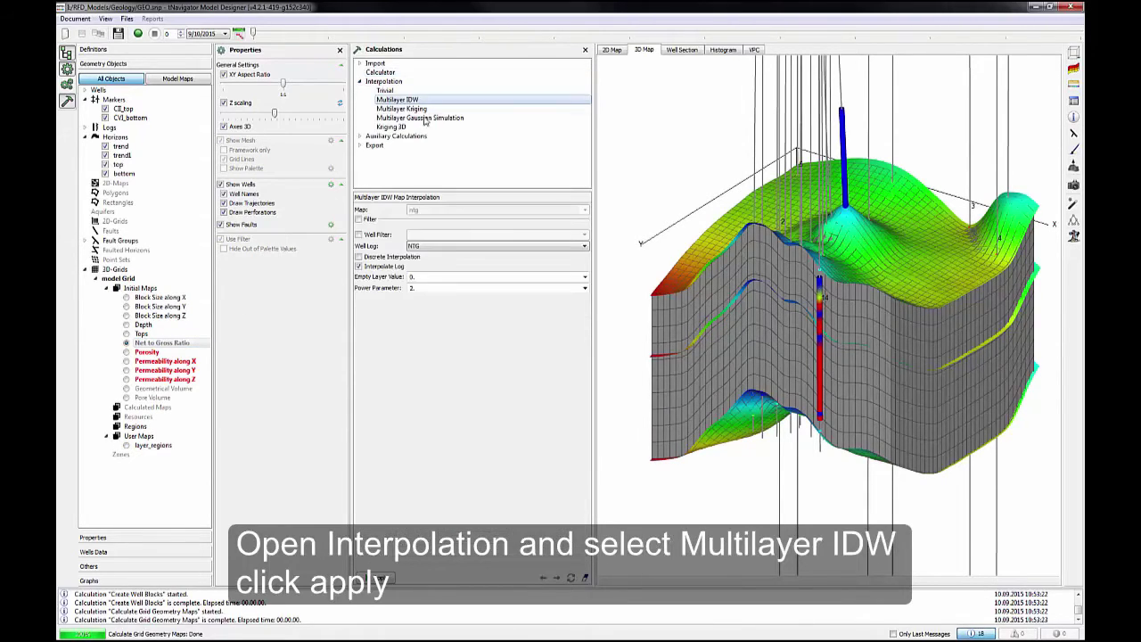
left_click(379, 577)
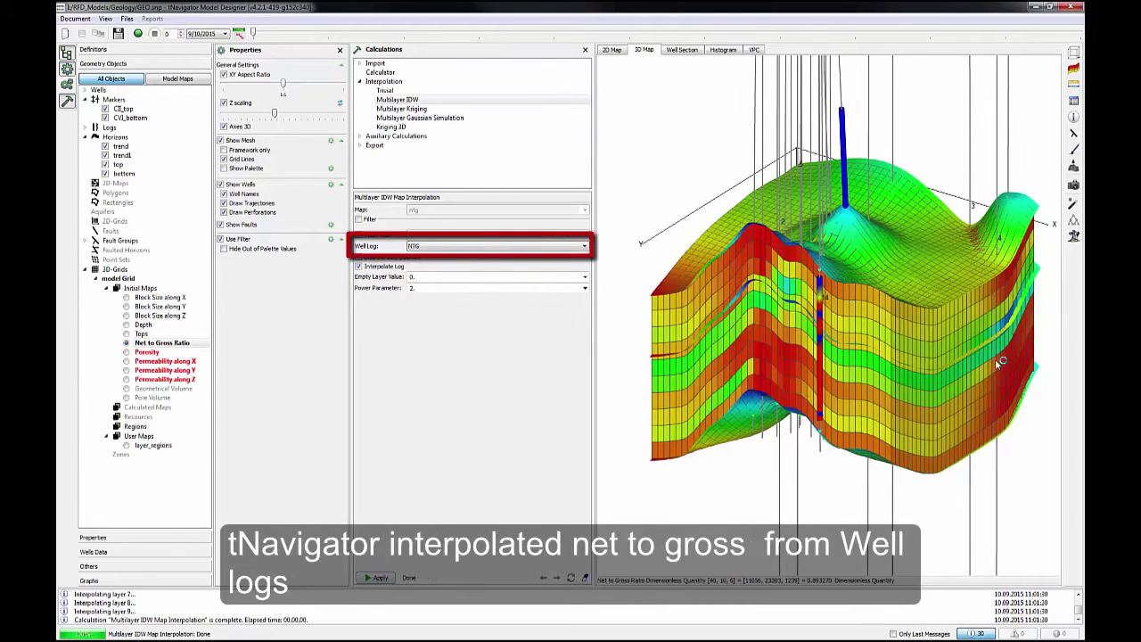
mouse_move(938, 339)
left_mouse_down()
mouse_move(916, 342)
mouse_move(955, 322)
mouse_move(922, 342)
left_mouse_up()
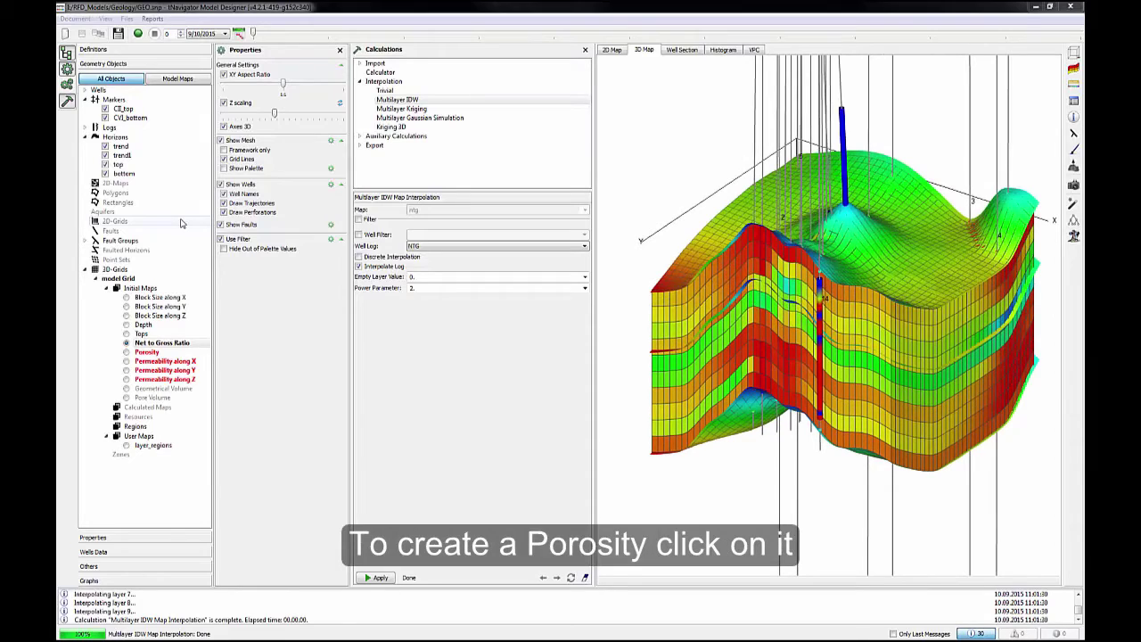
Preview the Poro well log, then reselect the Porosity grid property showing uniform 0.2
left_click(151, 352)
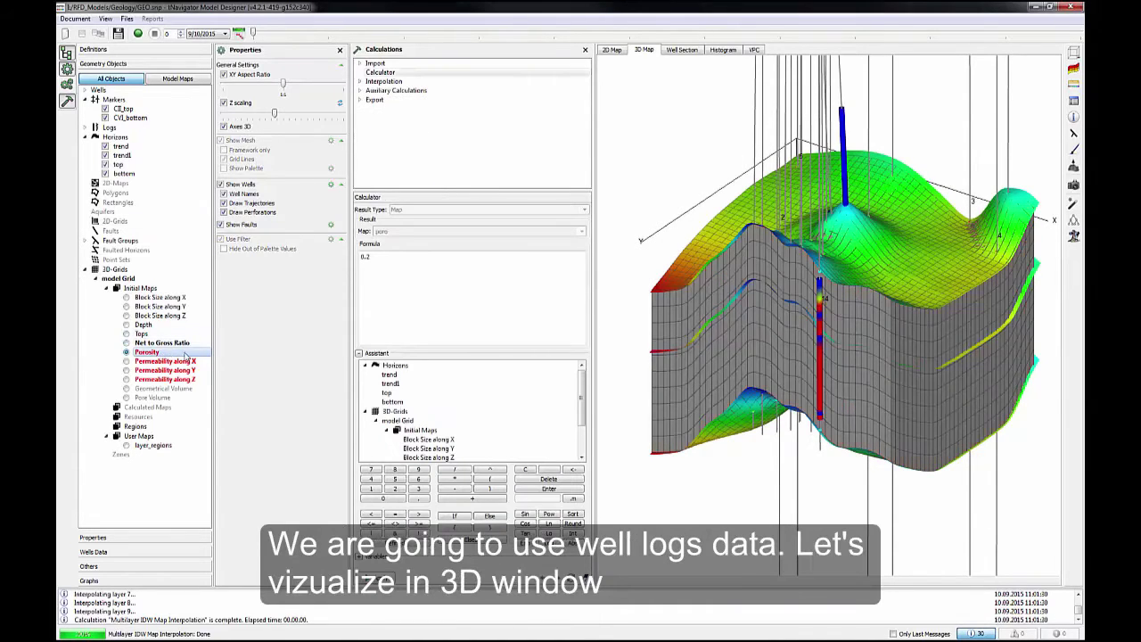
left_click(85, 128)
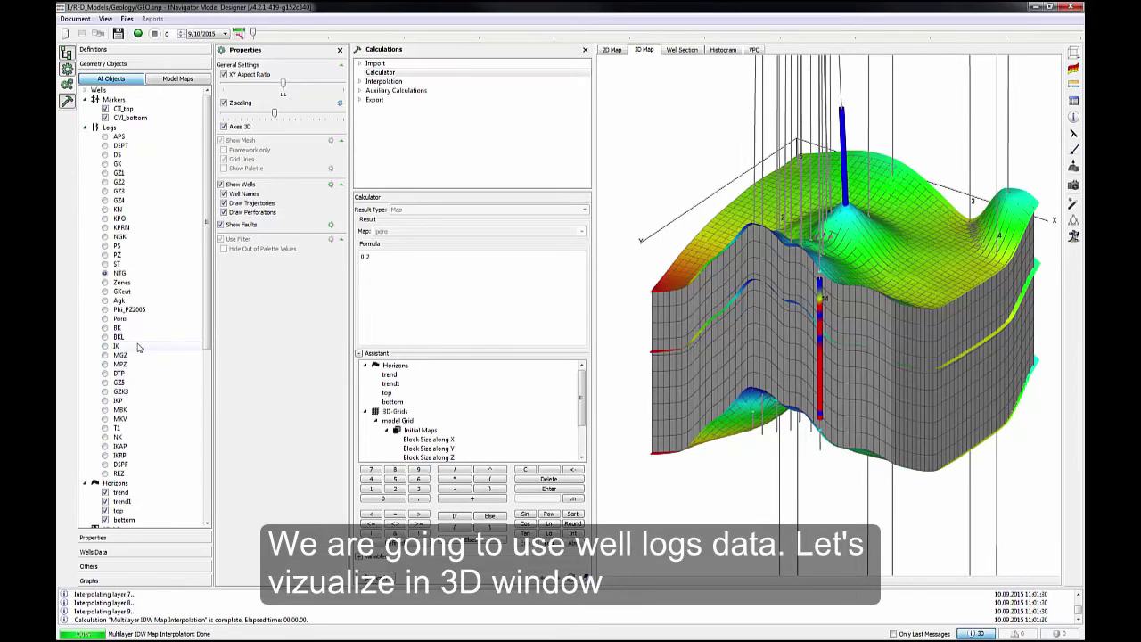
left_click(105, 319)
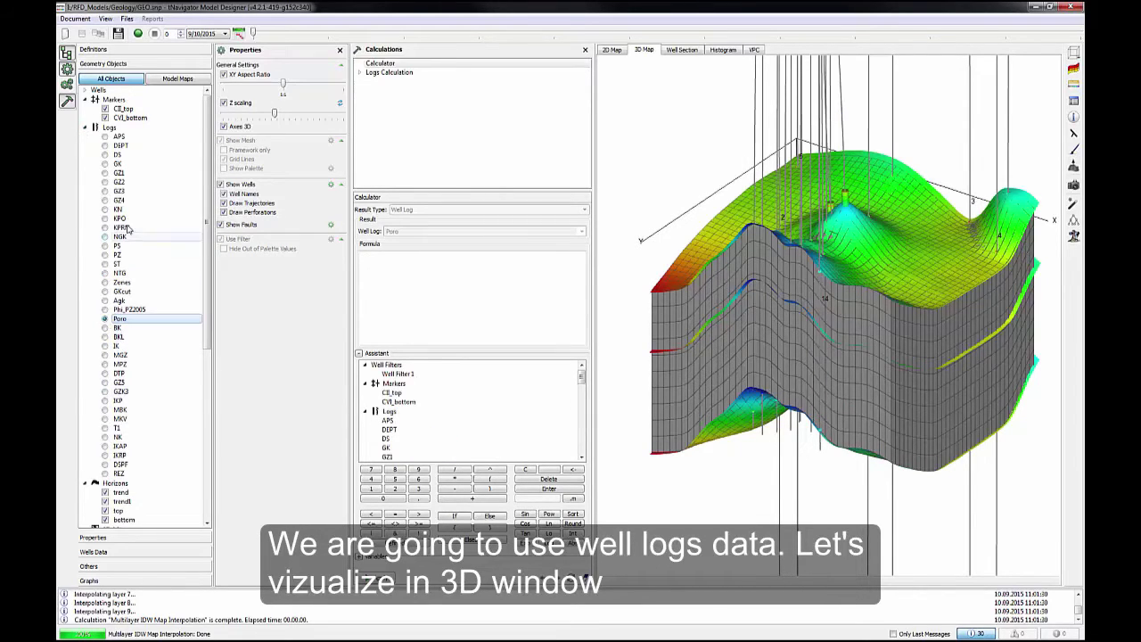
left_click(86, 129)
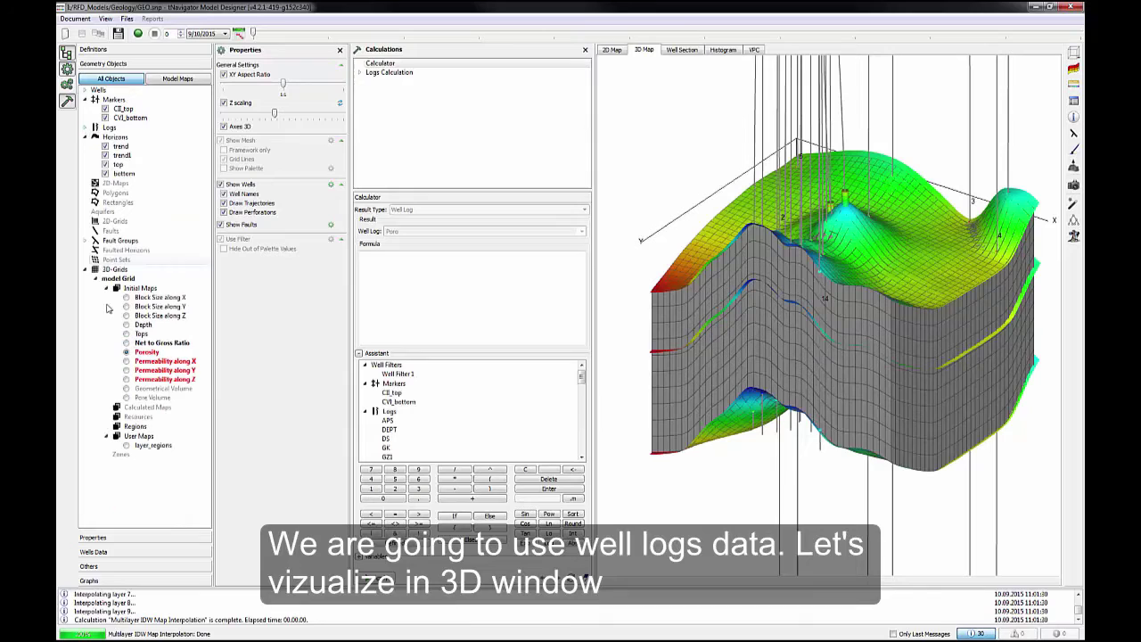
left_click(150, 352)
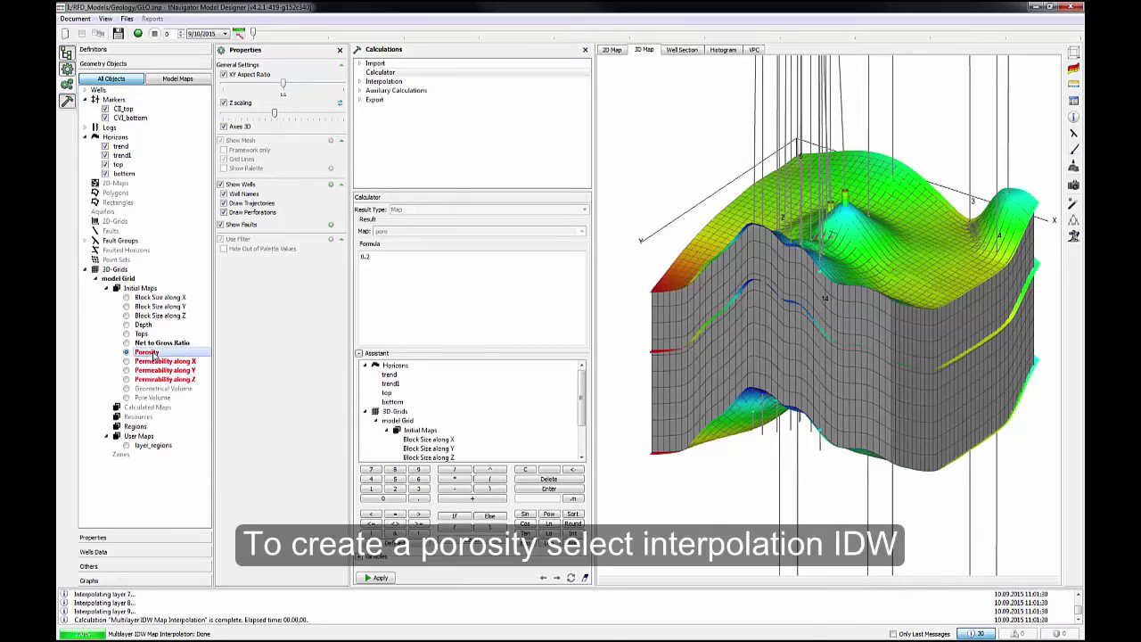
Set up Multilayer IDW interpolation of porosity using the Poro well log
left_click(361, 83)
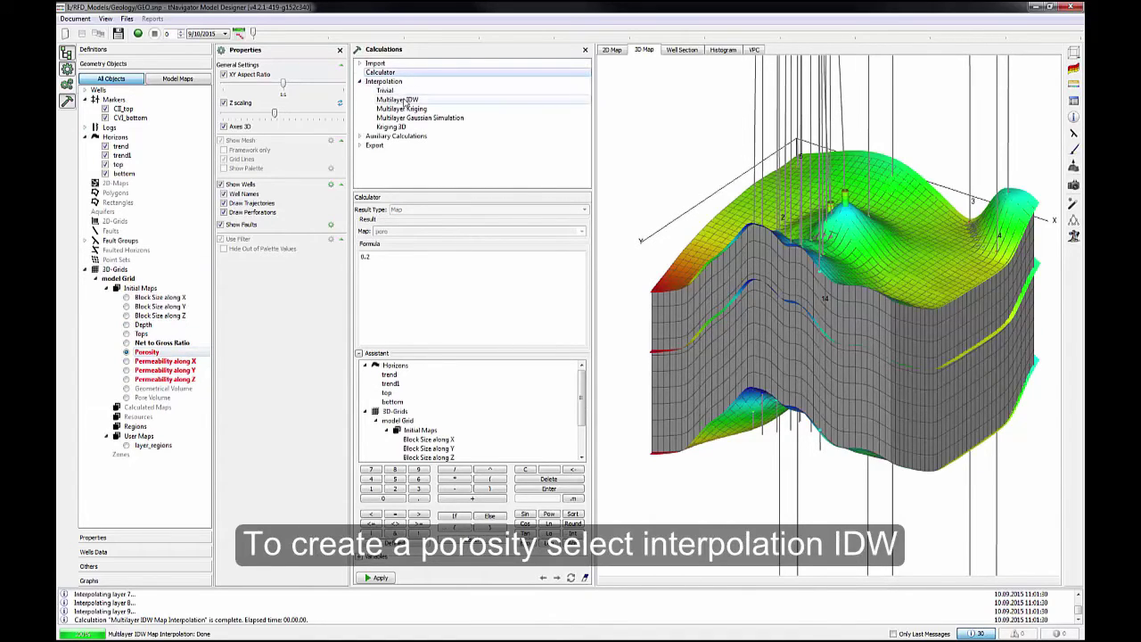
left_click(403, 100)
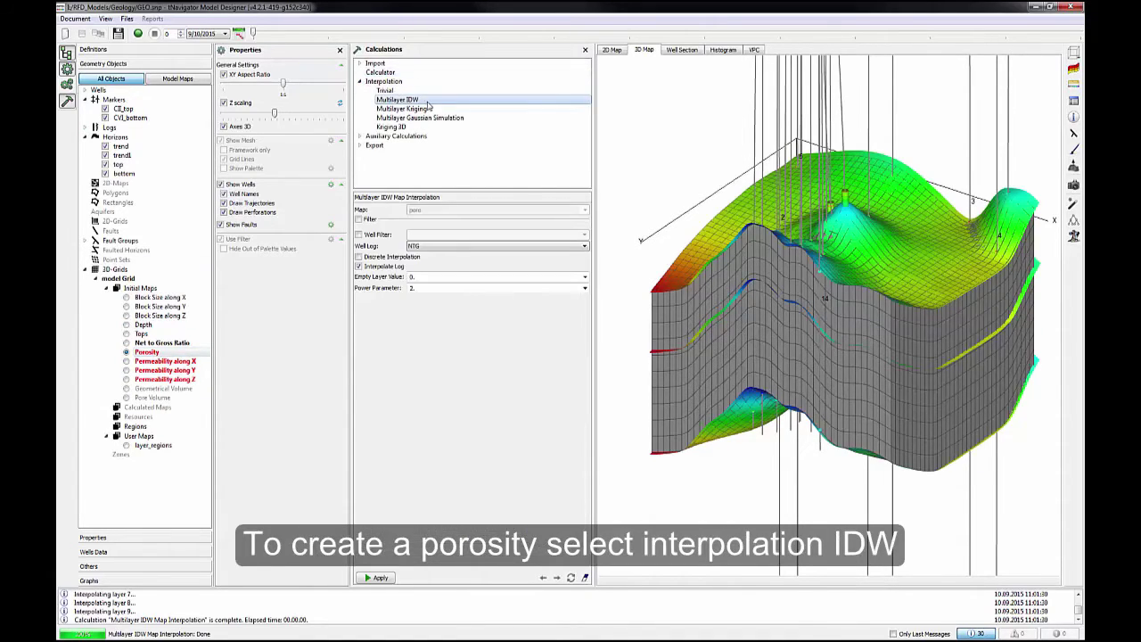
left_click(545, 248)
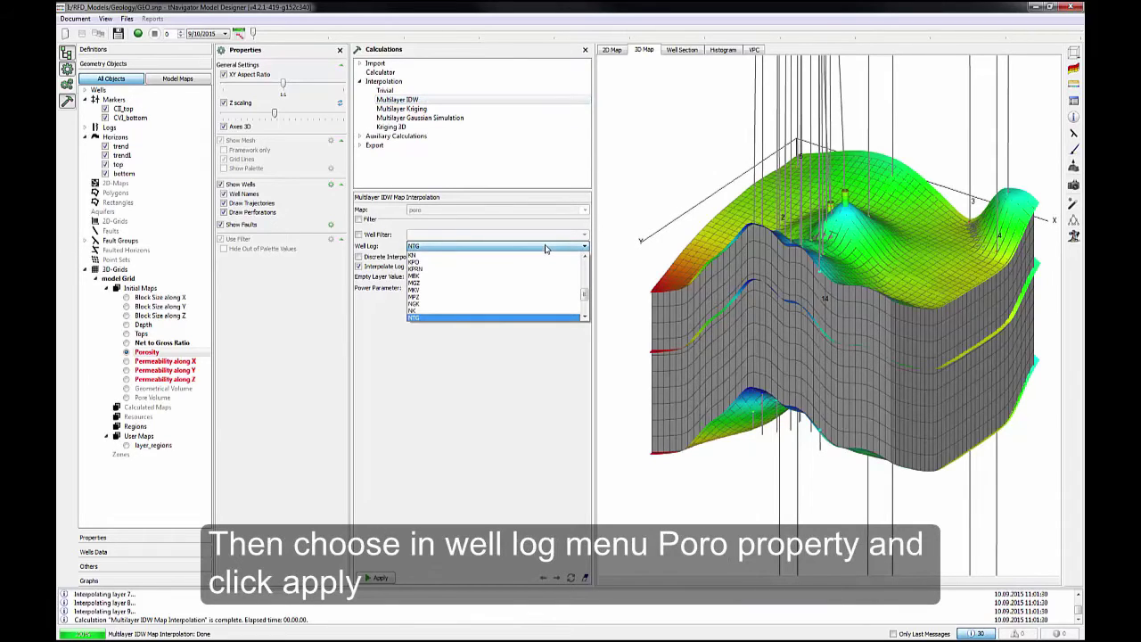
left_click_drag(585, 294, 586, 299)
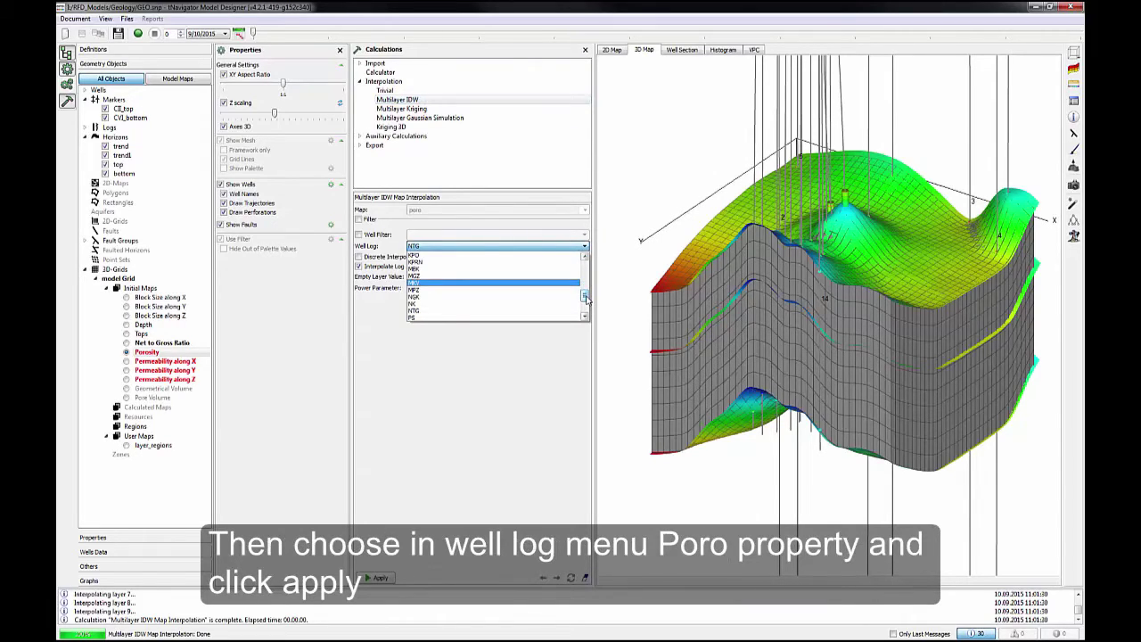
key("Down")
key("Down")
key("Down")
key("Down")
key("Down")
key("Down")
key("Down")
key("Down")
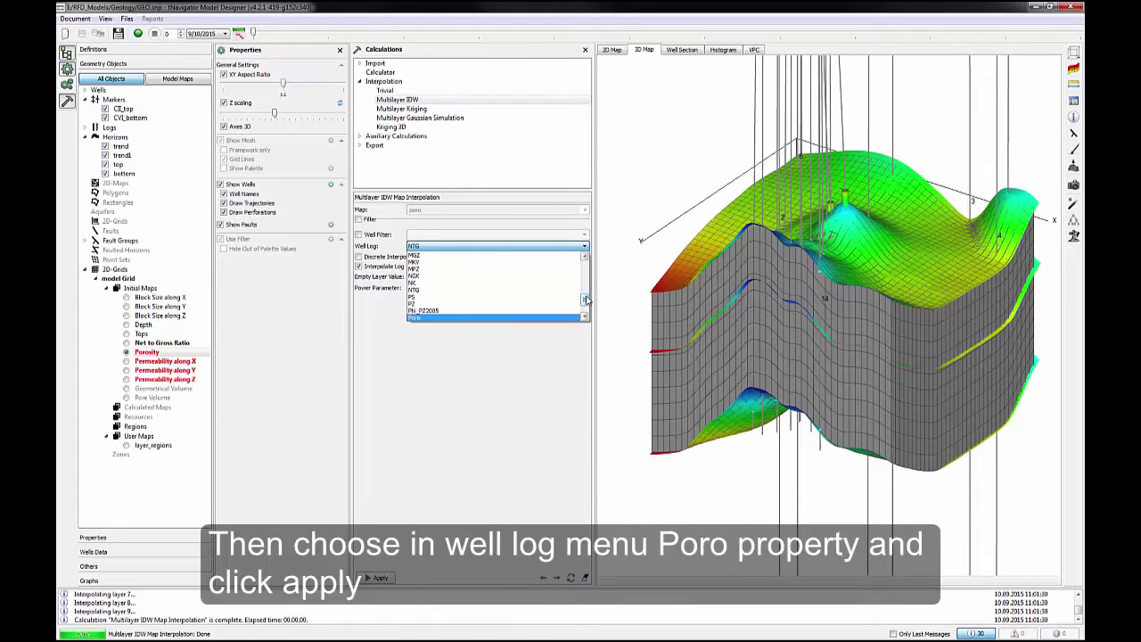
left_click(427, 319)
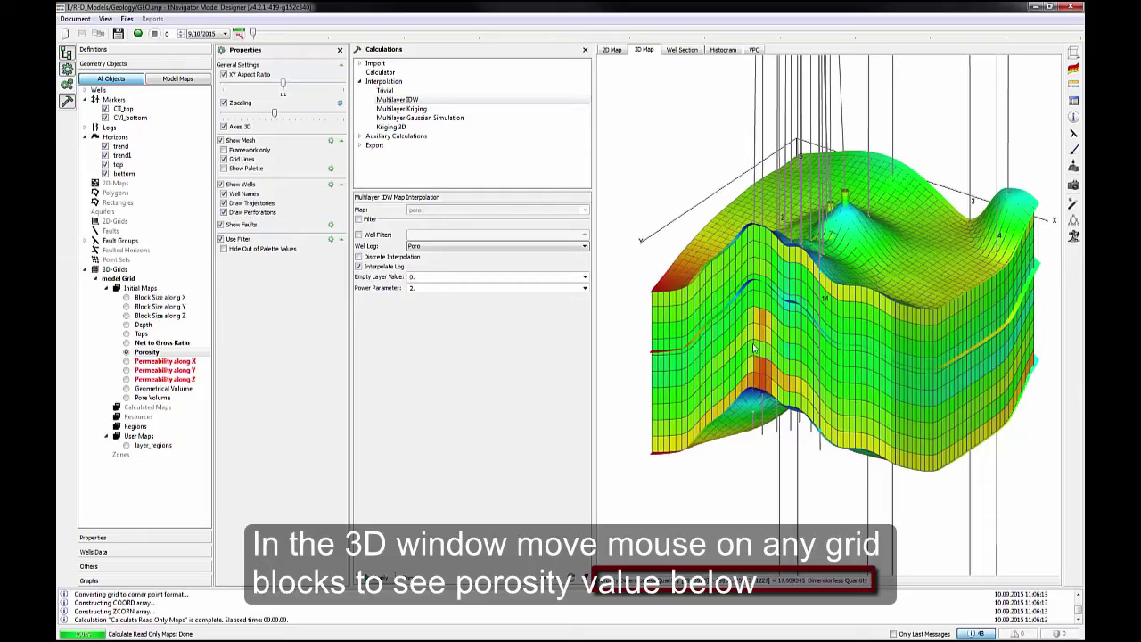
Inspect the porosity result and its statistics, ranging 5.441 to 24.86 percent
left_click_drag(744, 328, 868, 318)
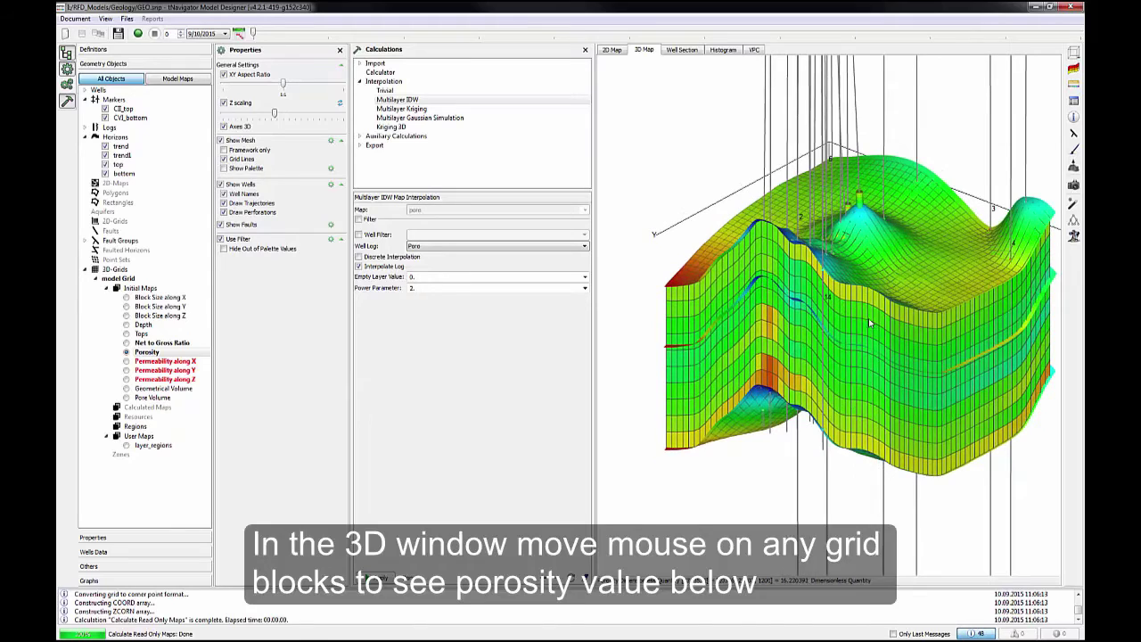
left_click(1073, 102)
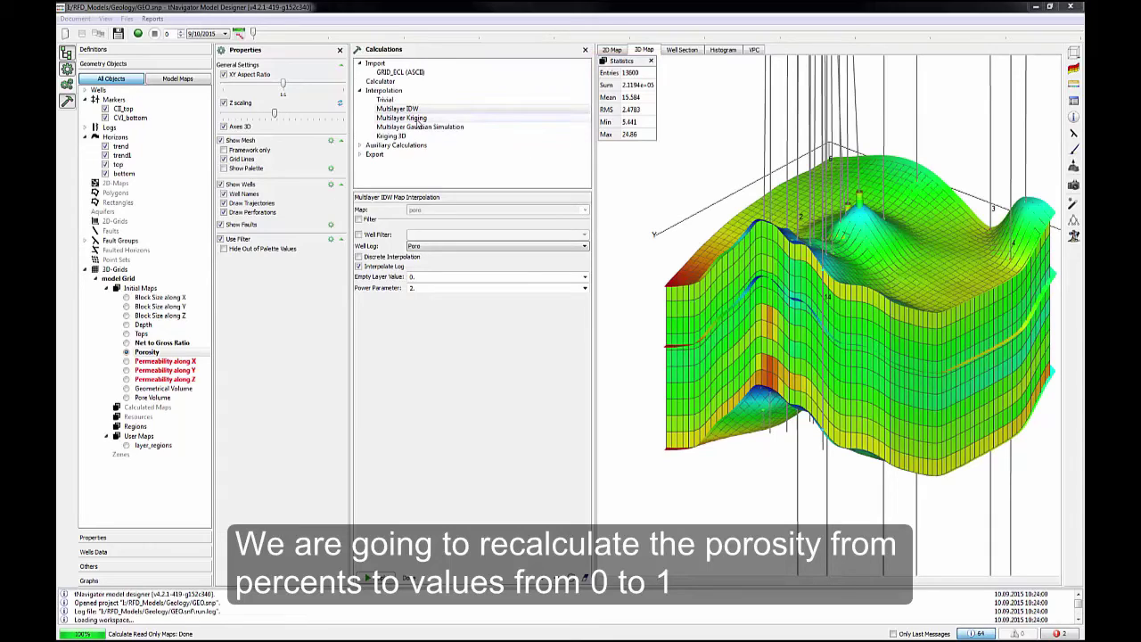
left_click(147, 352)
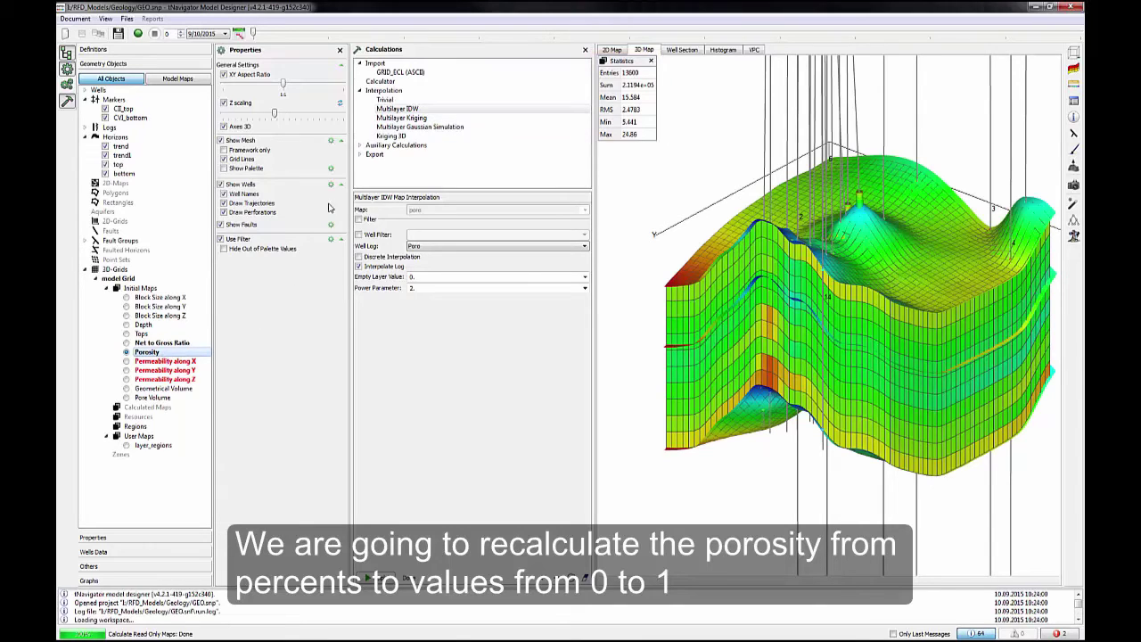
Rescale Porosity from percent to fractions with the Calculator formula poro/100
left_click(380, 82)
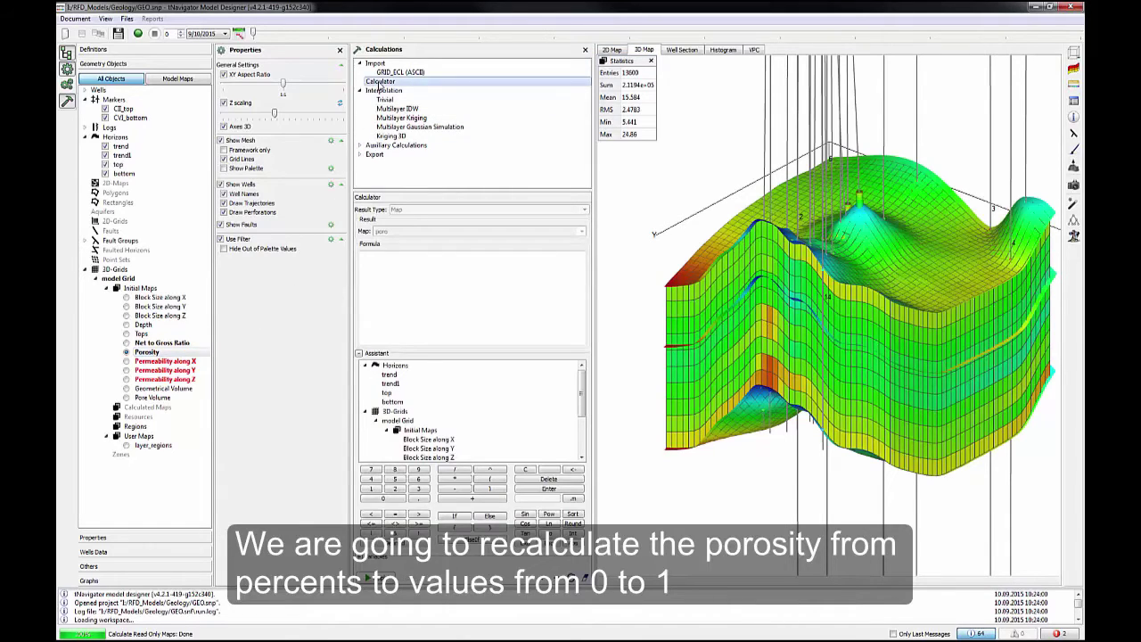
left_click(381, 267)
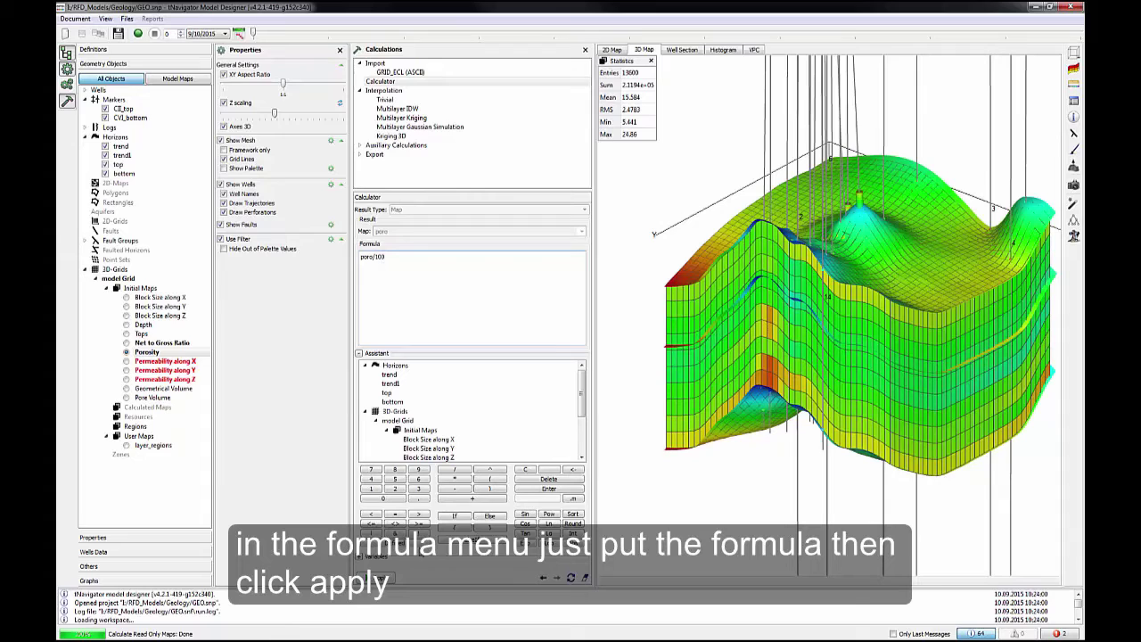
left_click(378, 577)
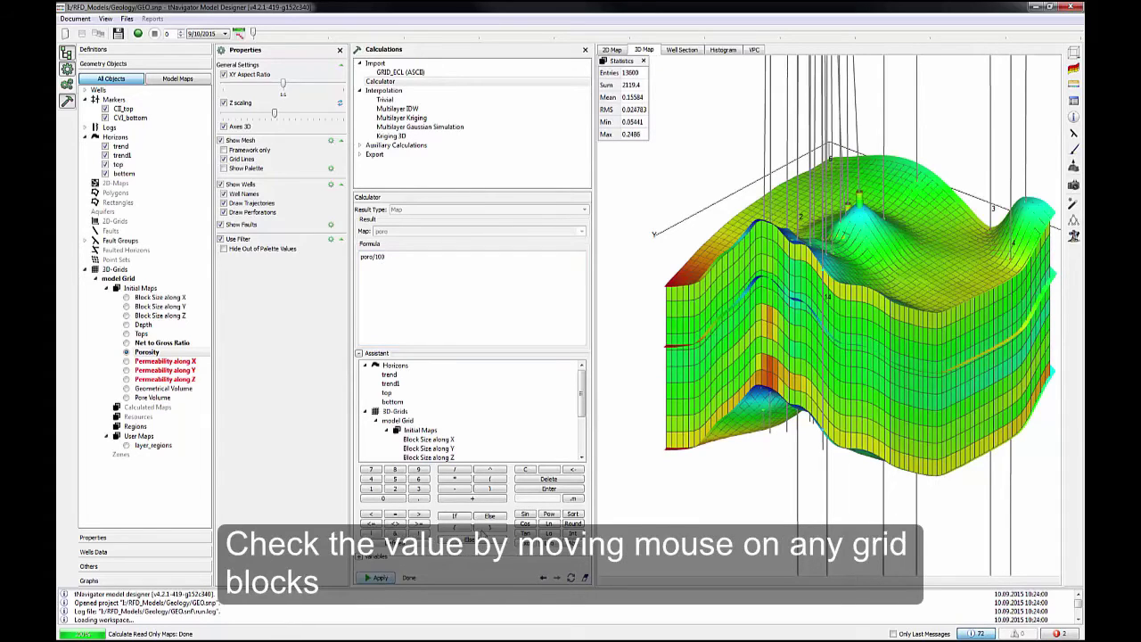
mouse_move(867, 373)
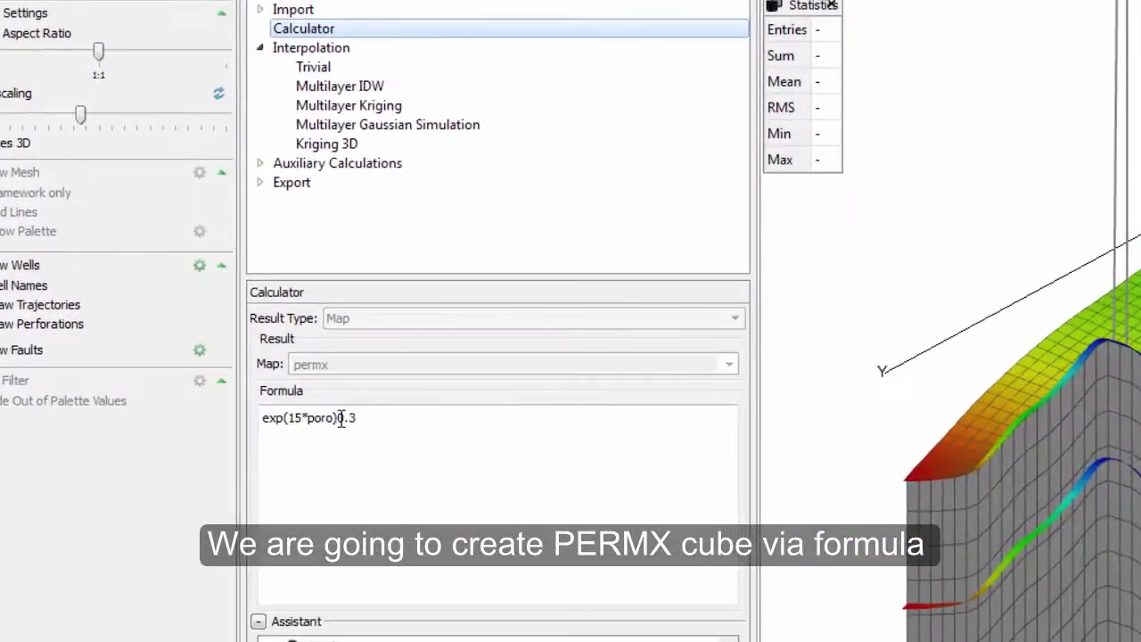
Complete the PERMX formula exp(15*poro)*0.3 and set Permeability along Y to permx
left_click(339, 418)
type("*")
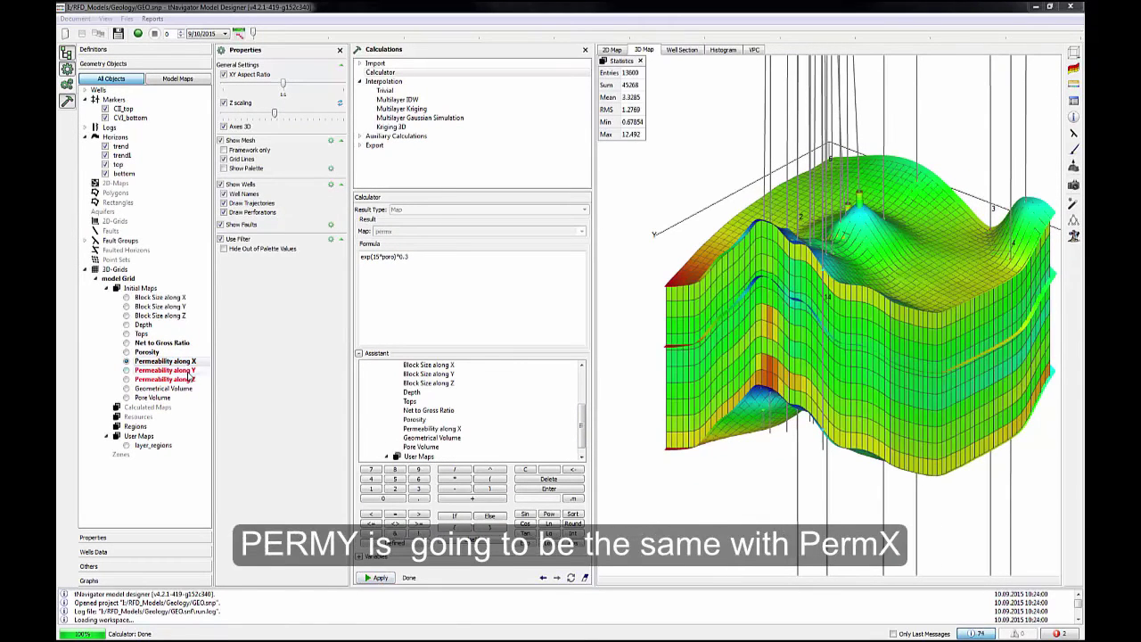
left_click(168, 370)
left_click_drag(415, 257, 339, 259)
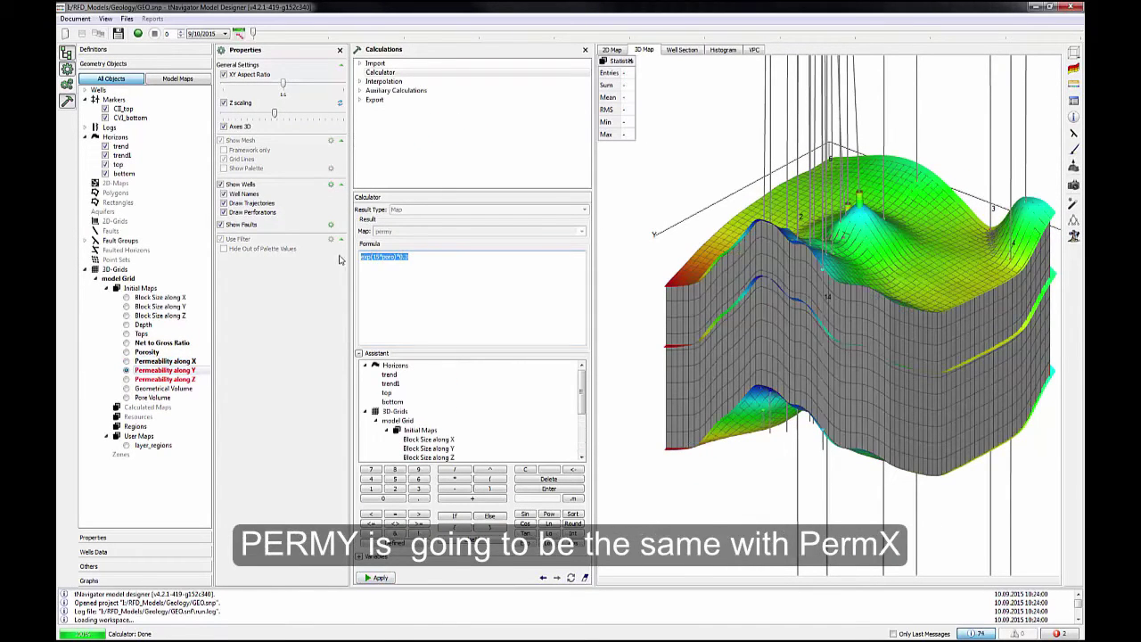
type("per")
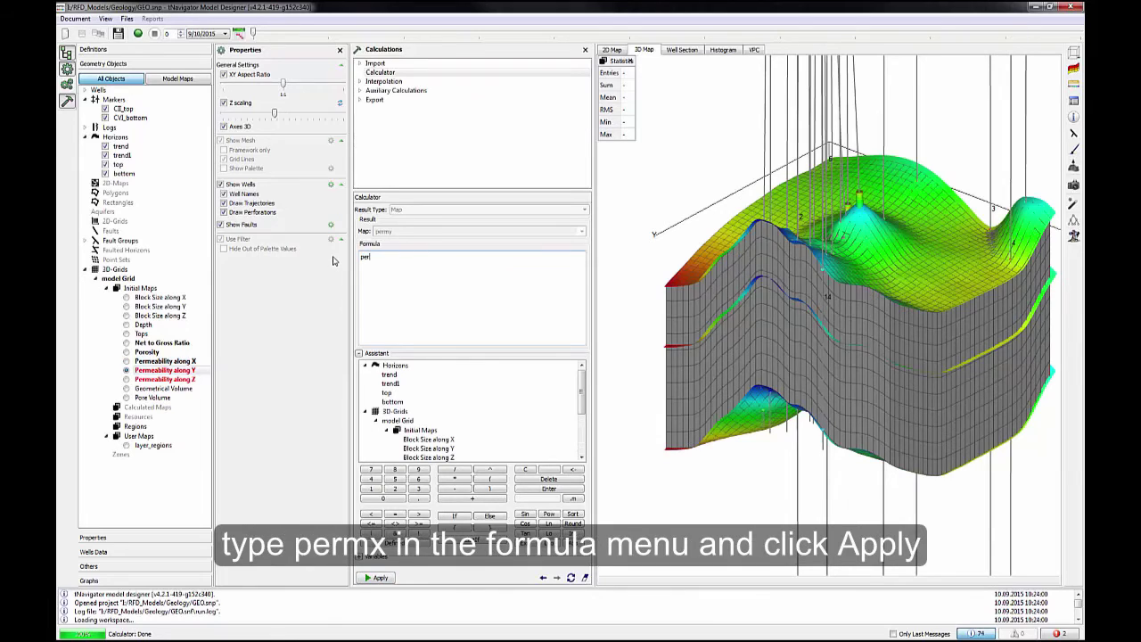
type("mx")
left_click(380, 578)
Set Permeability along Z to permx*0.1
left_click(165, 380)
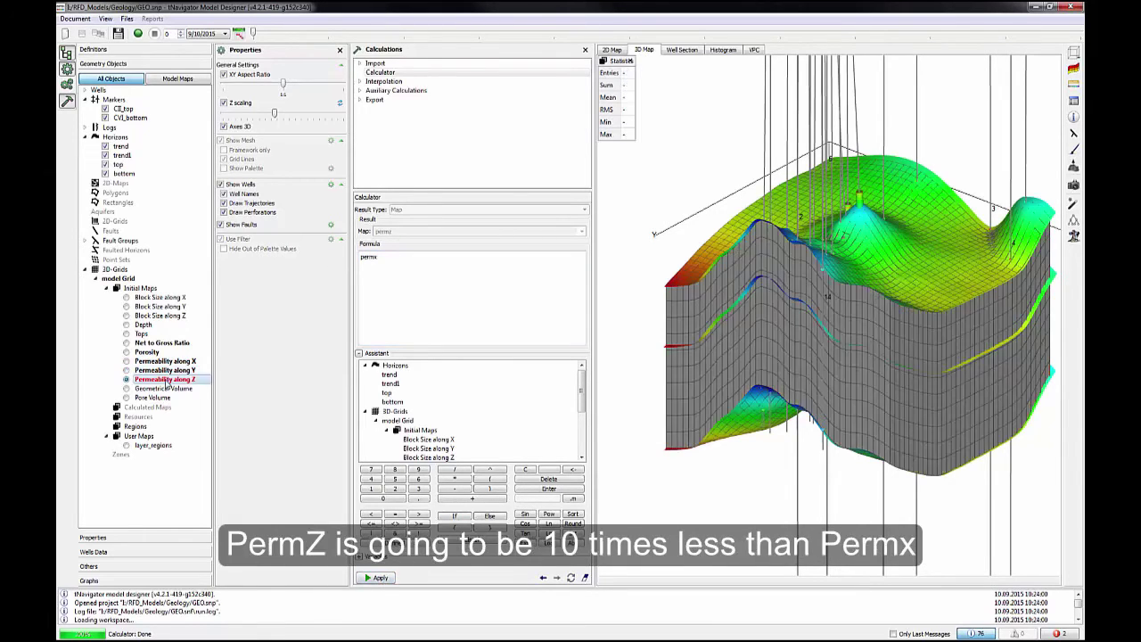
left_click(388, 258)
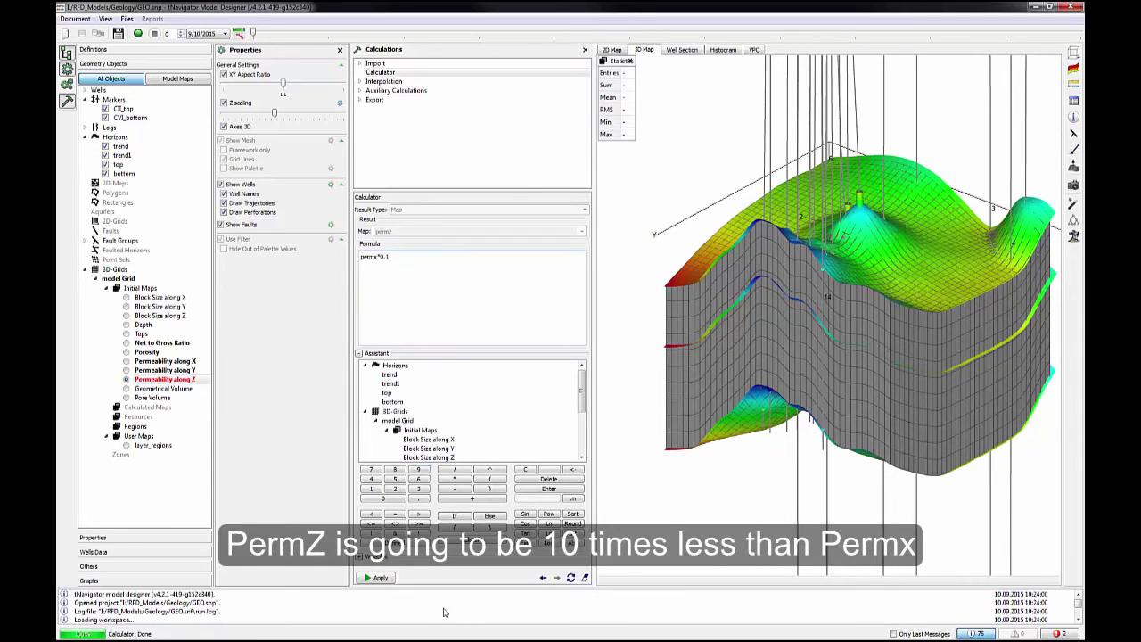
left_click(381, 579)
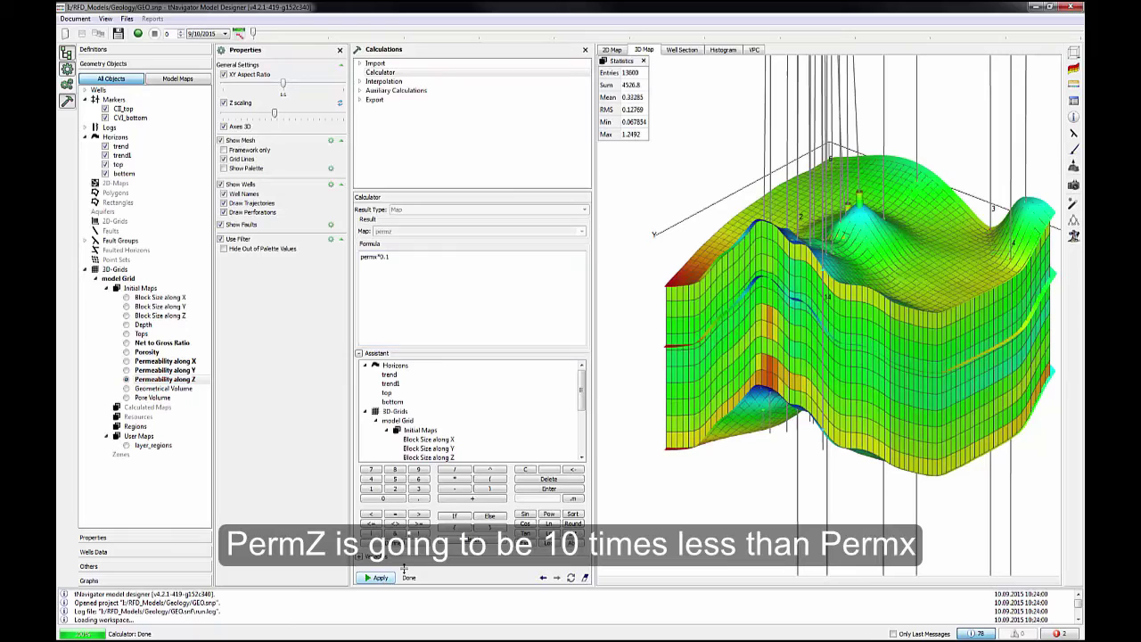
Create the default PVT tables and check the Standing oil PVT curves
left_click(117, 537)
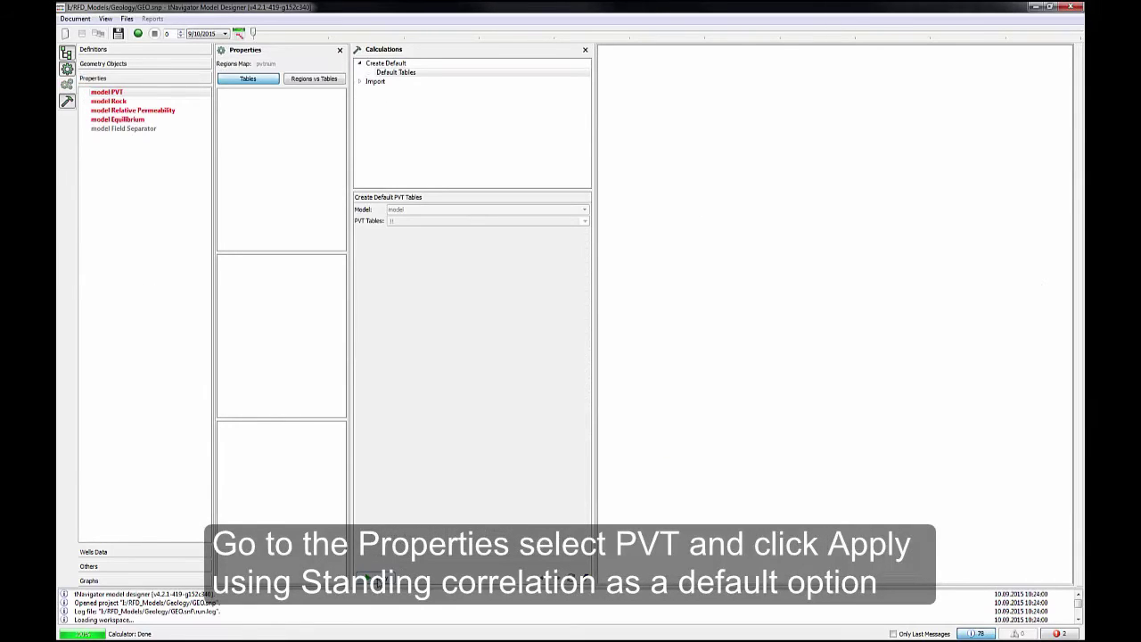
left_click(375, 579)
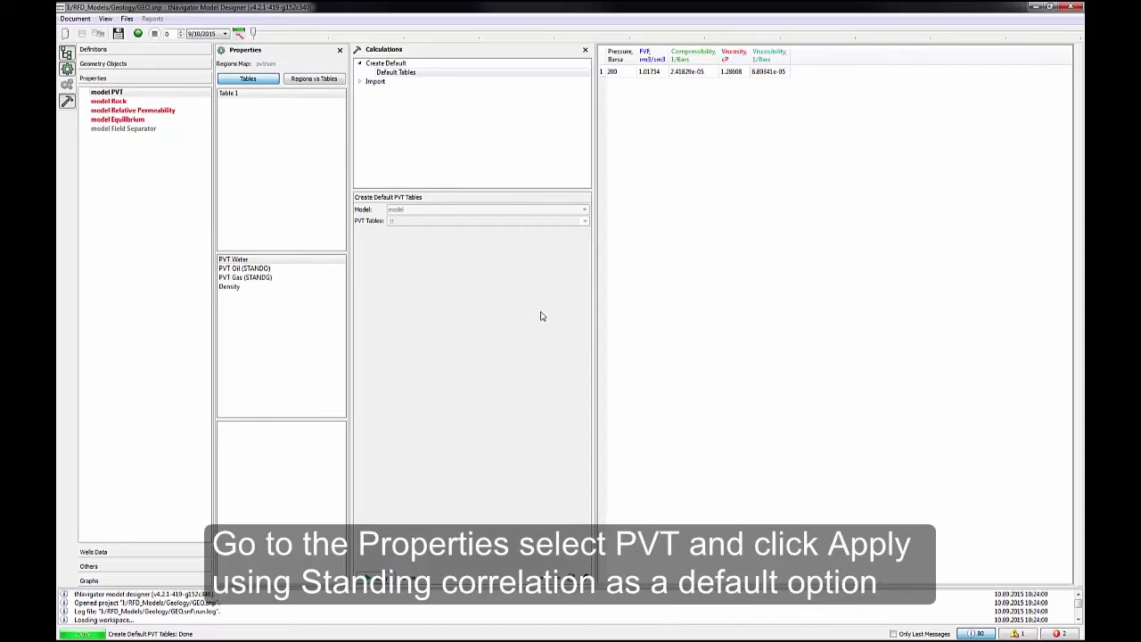
left_click(258, 269)
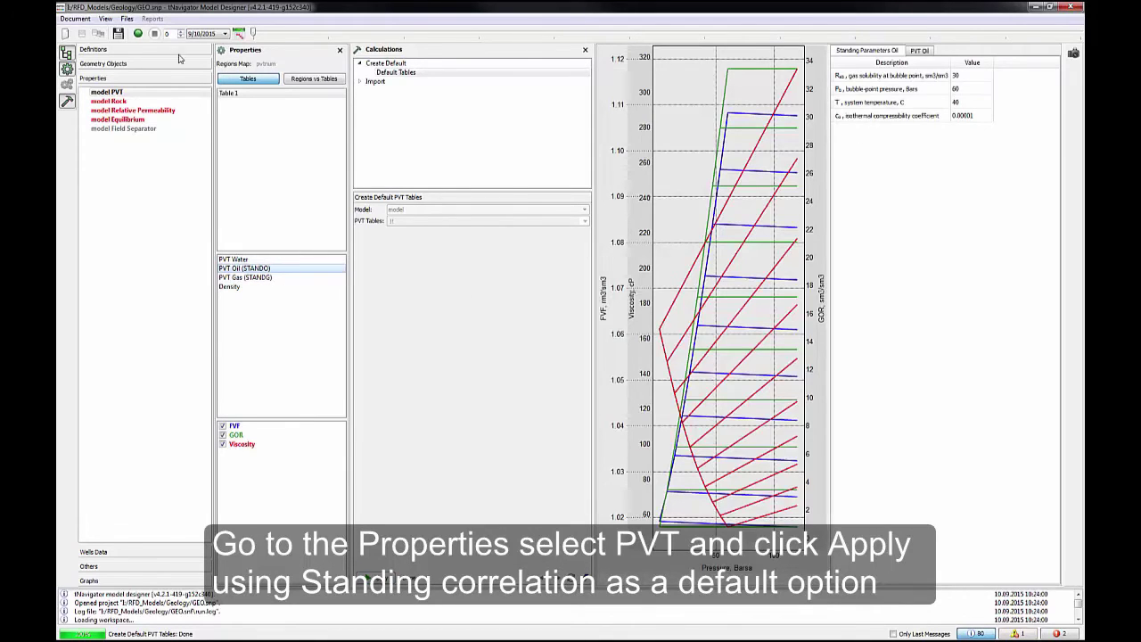
Create default rock, Corey relative permeability and equilibrium tables
left_click(108, 102)
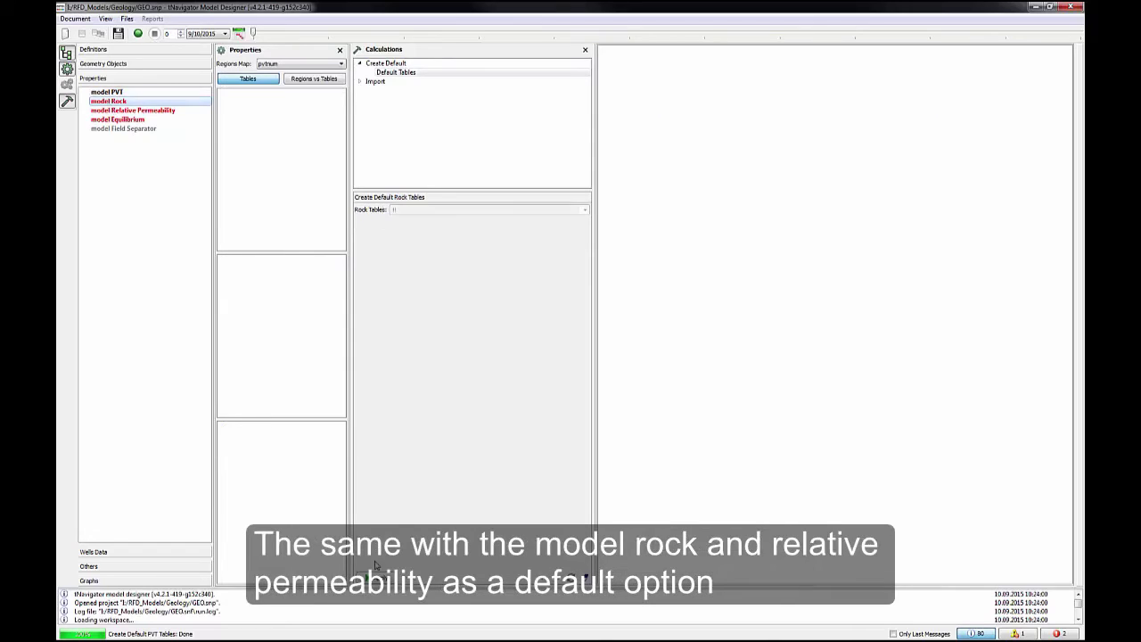
left_click(377, 581)
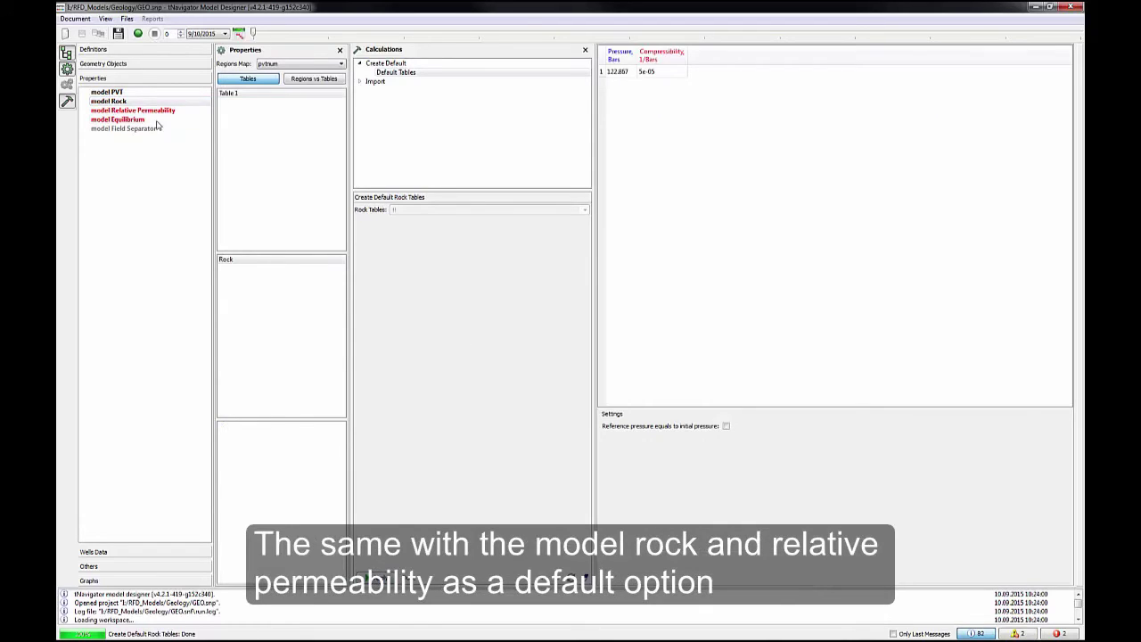
left_click(139, 111)
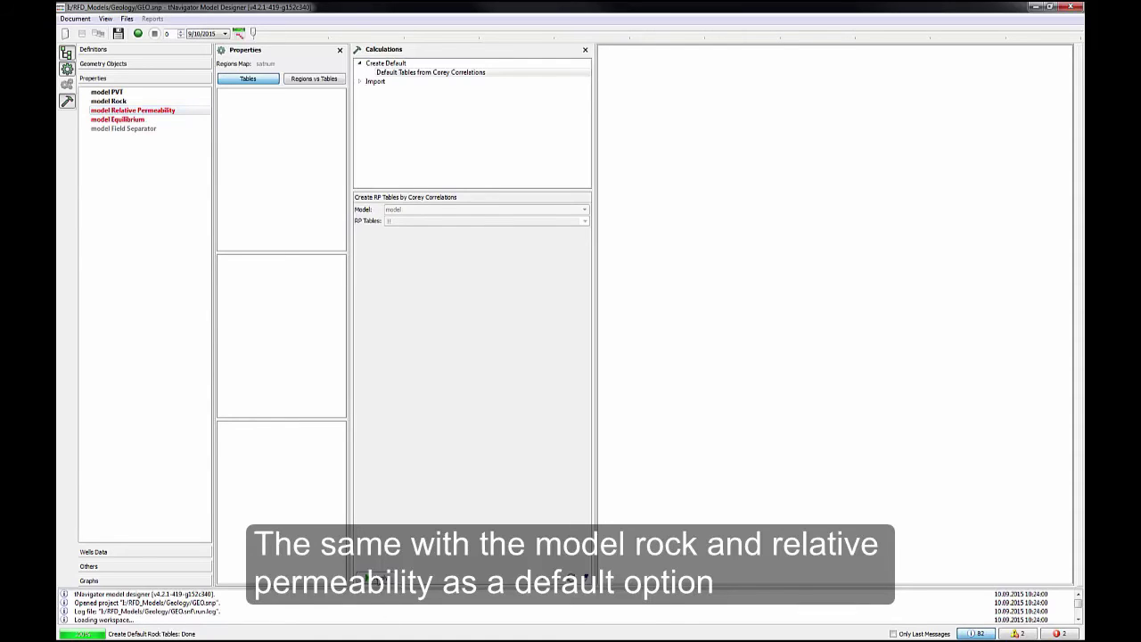
left_click(375, 580)
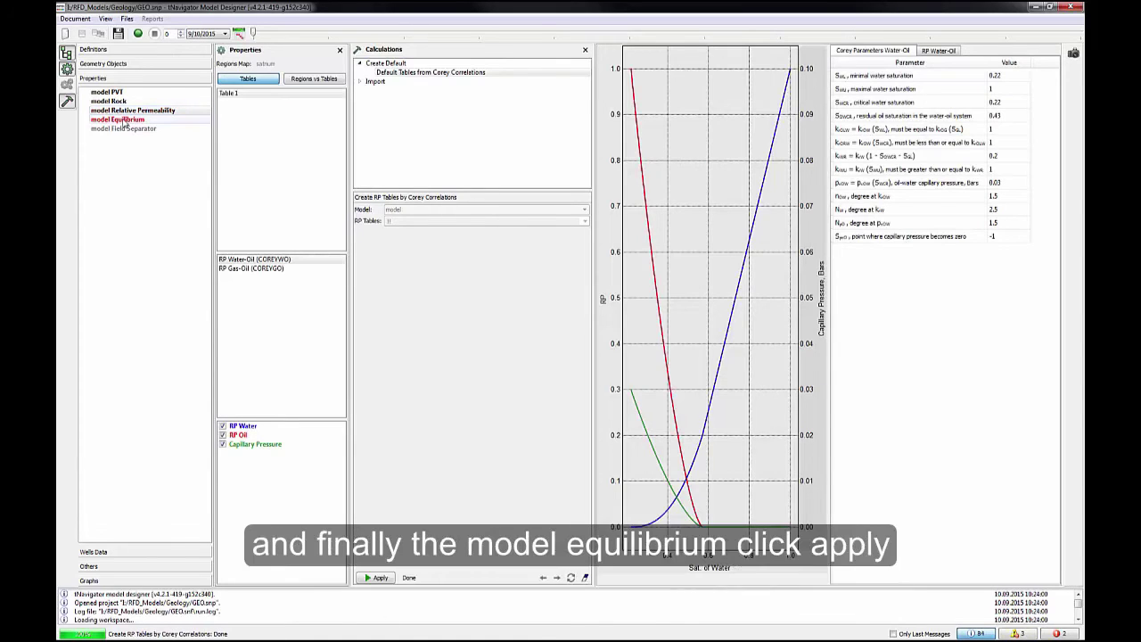
left_click(125, 123)
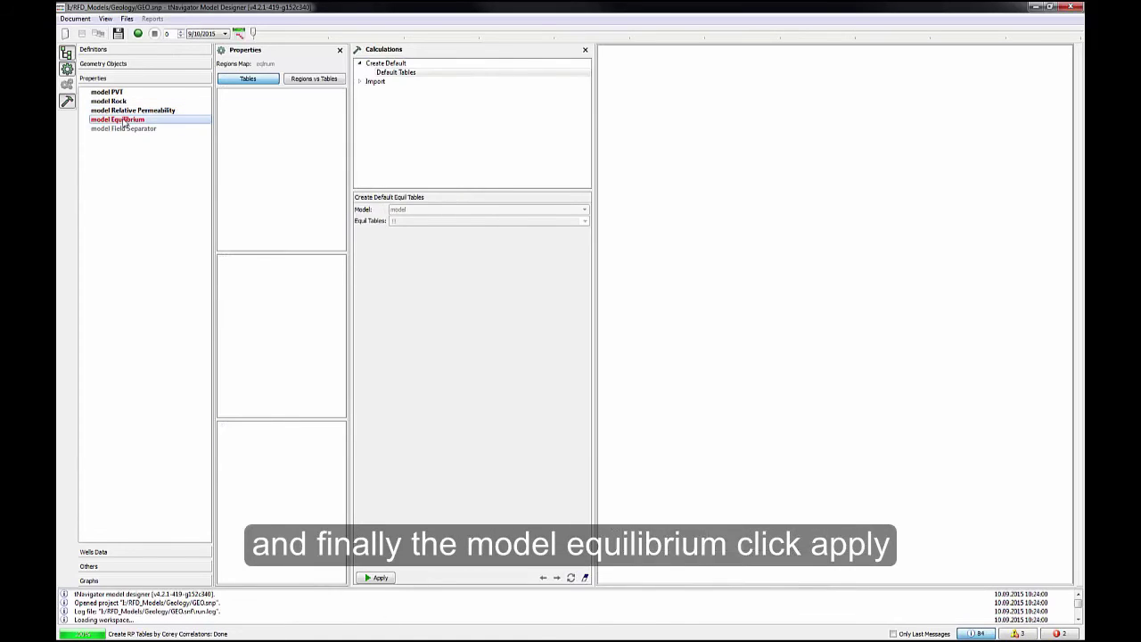
left_click(380, 579)
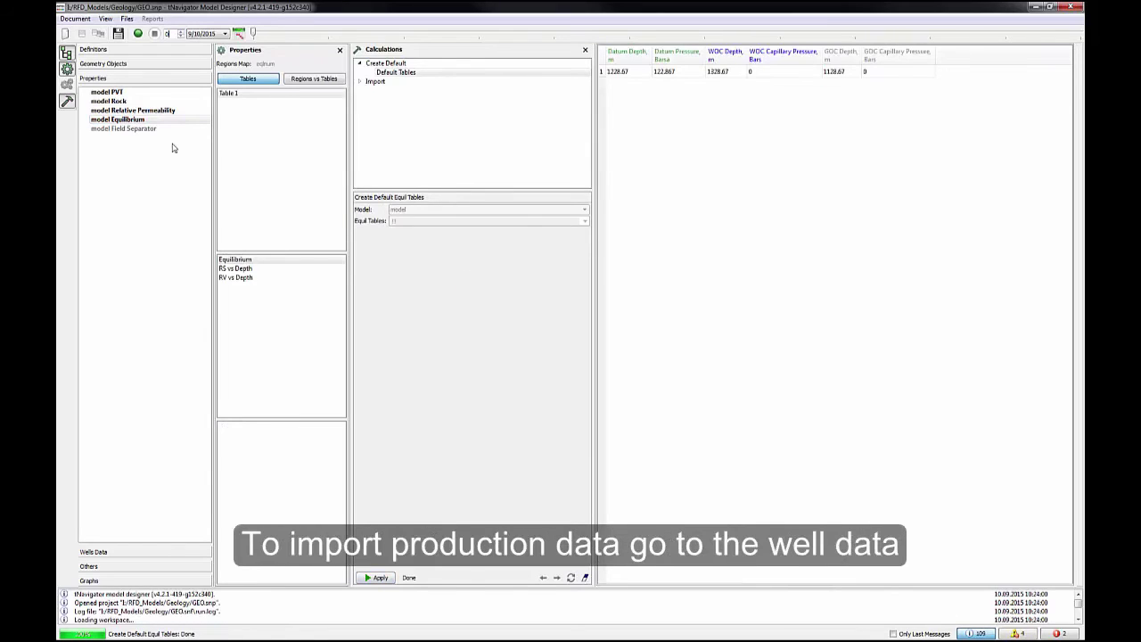
Import well production history from data-vol.txt in the Events and History folder
left_click(156, 554)
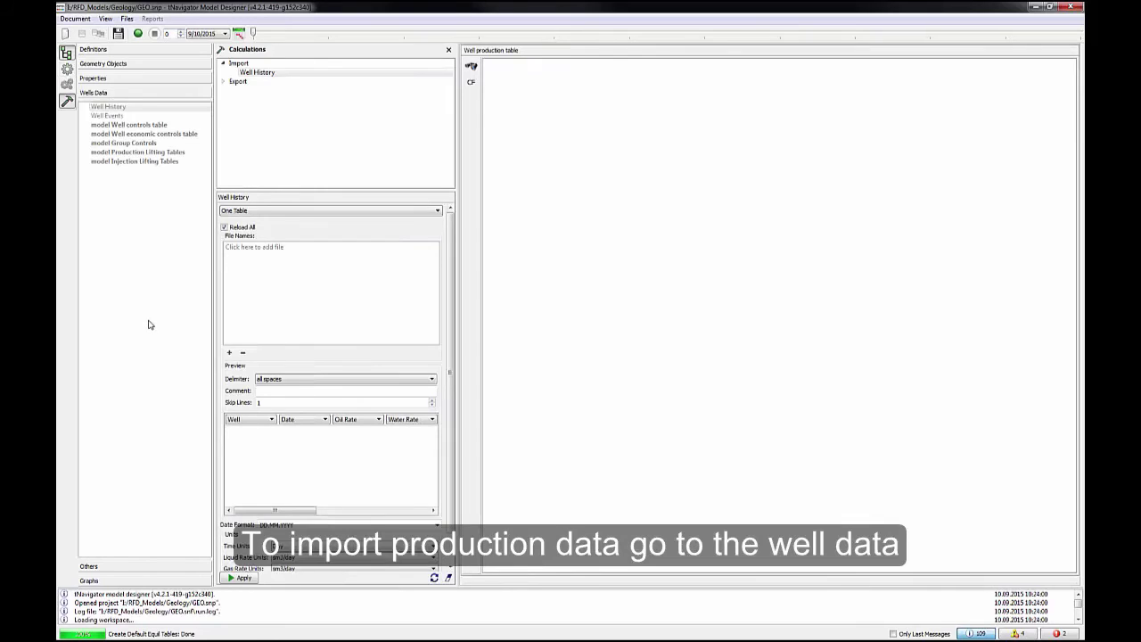
left_click(262, 253)
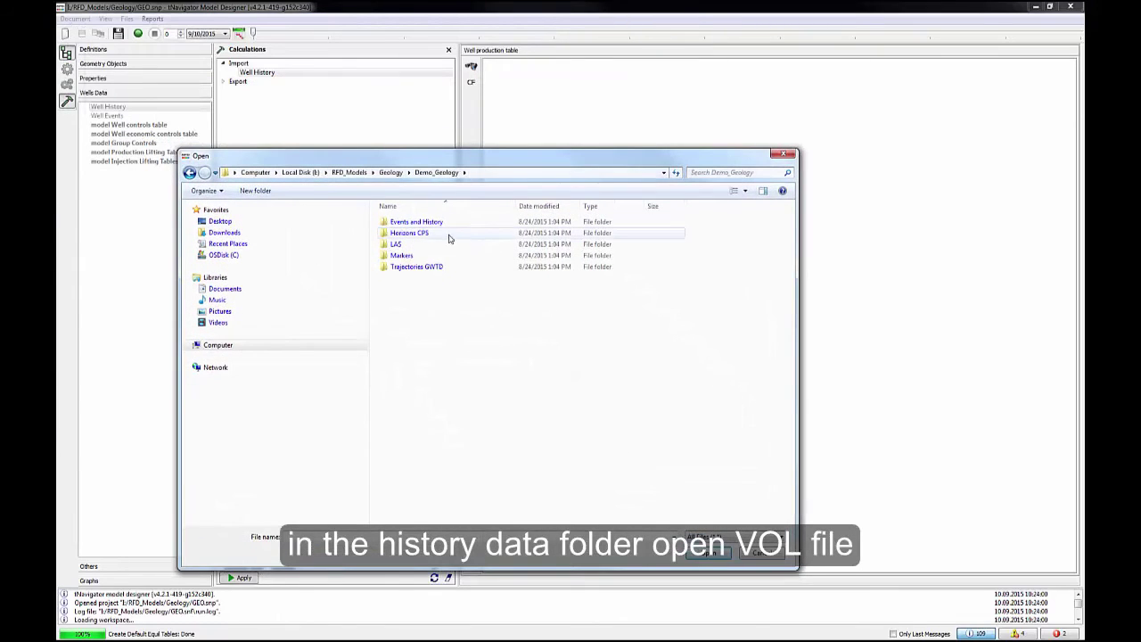
left_click(430, 224)
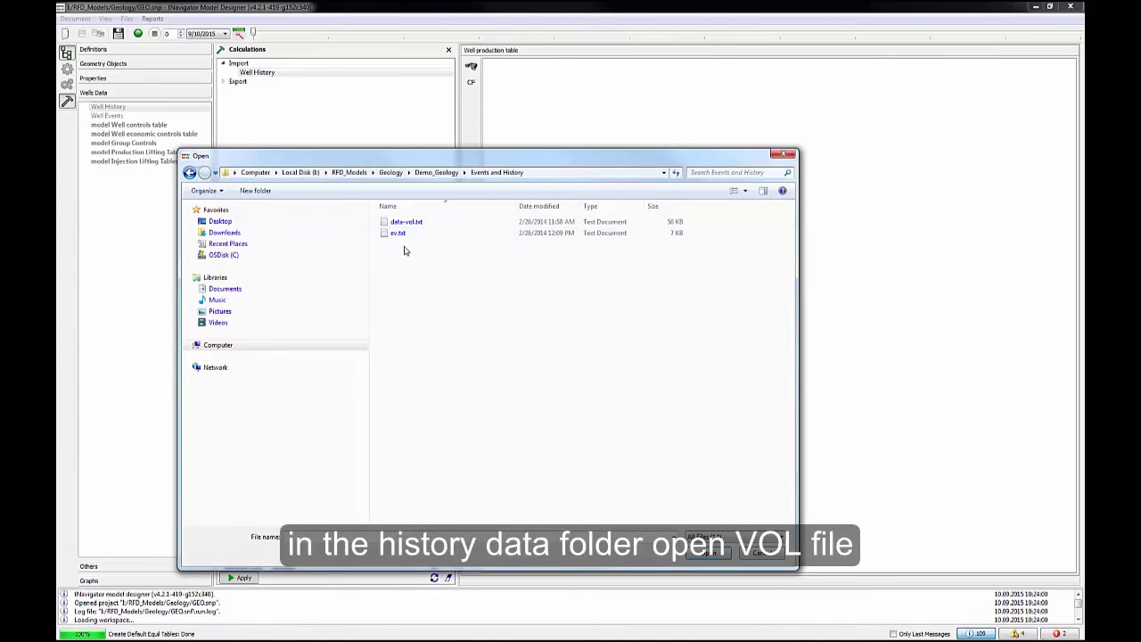
double_click(406, 222)
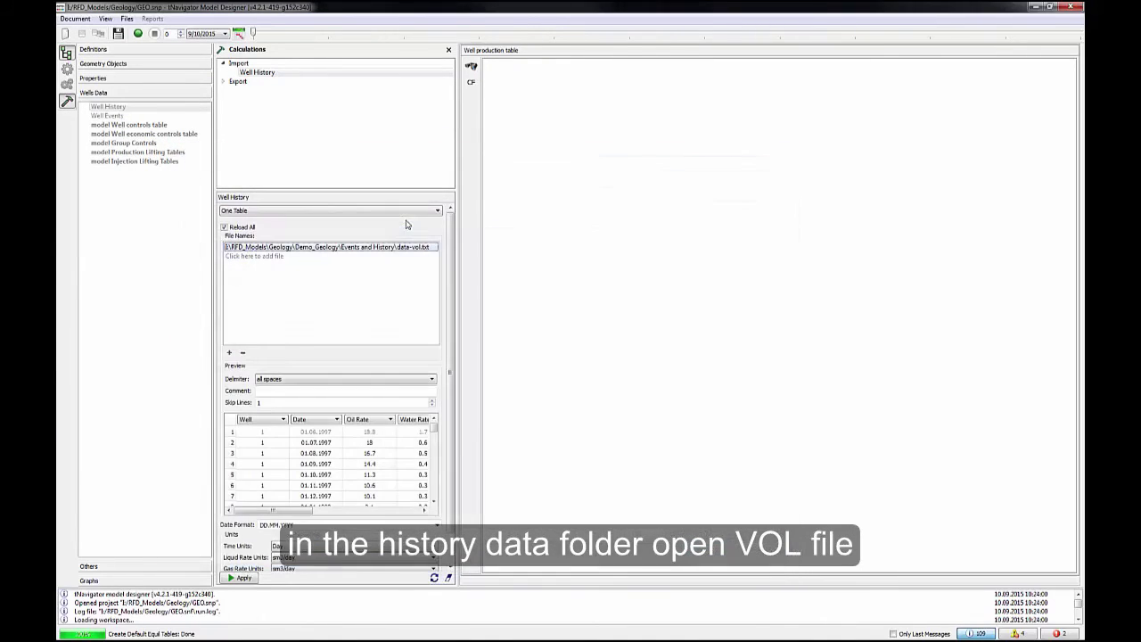
left_click(242, 579)
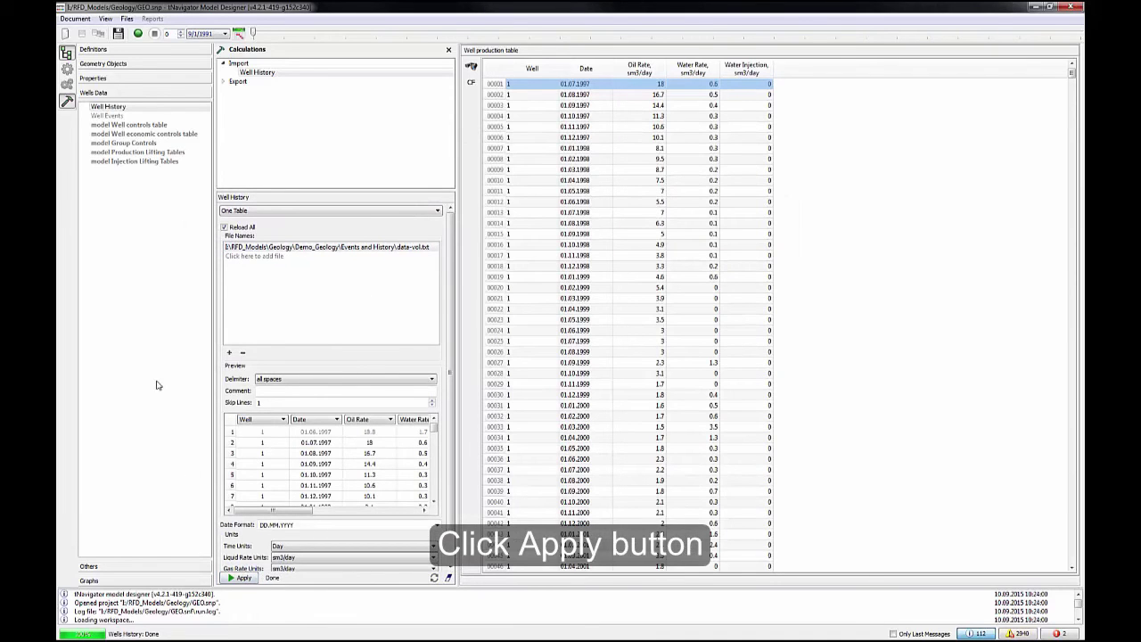
Import well events from ev.txt and save the model
left_click(107, 116)
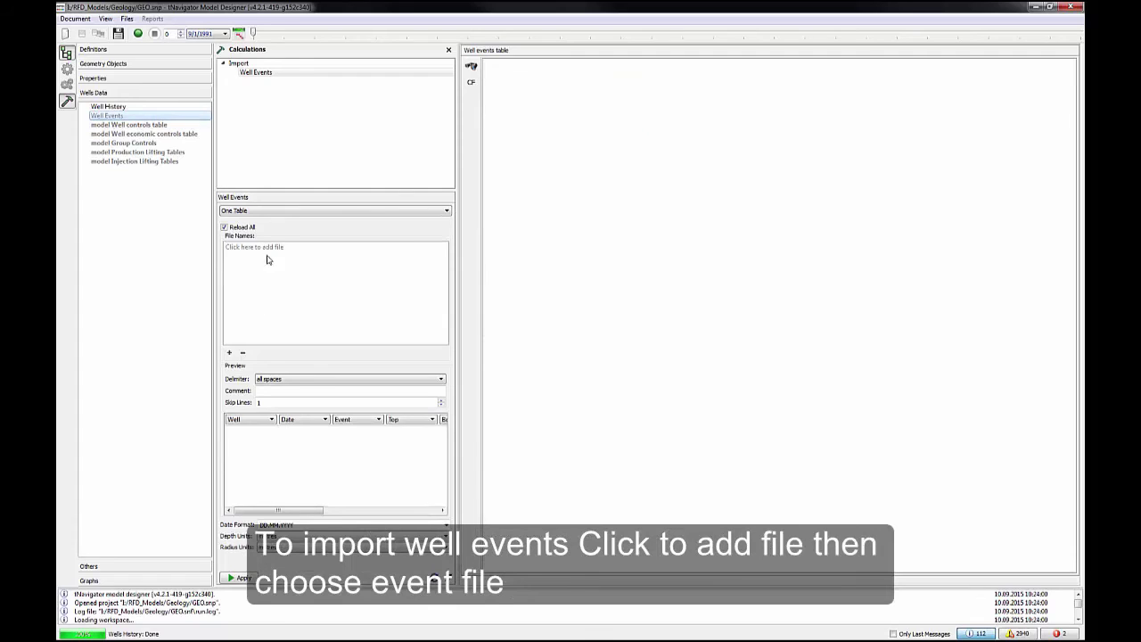
left_click(267, 256)
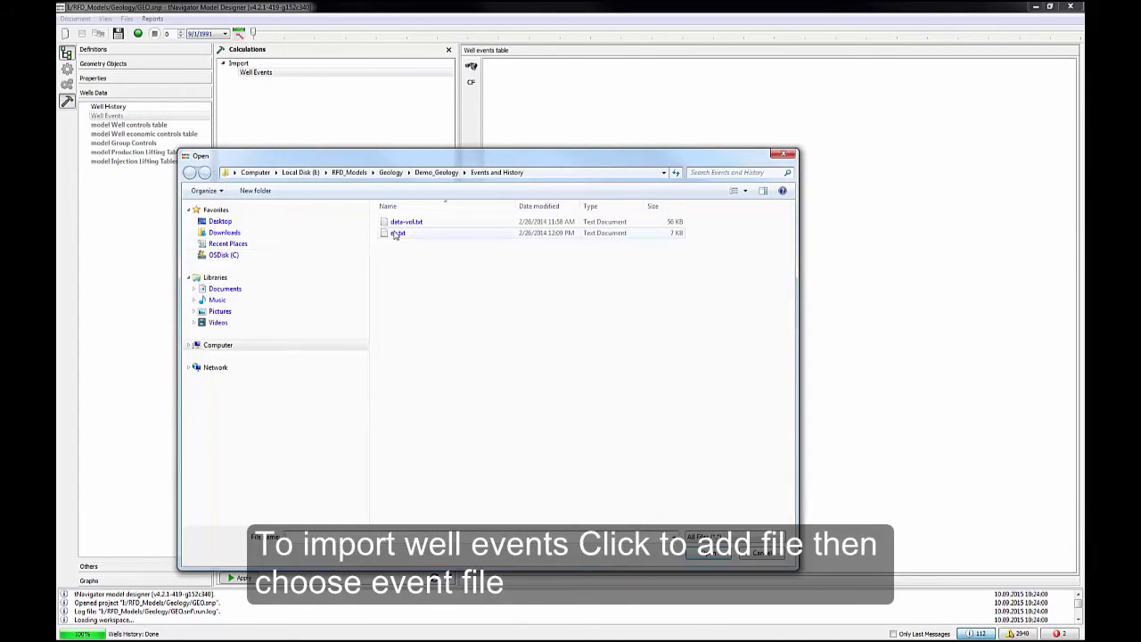
left_click(398, 233)
left_click(707, 553)
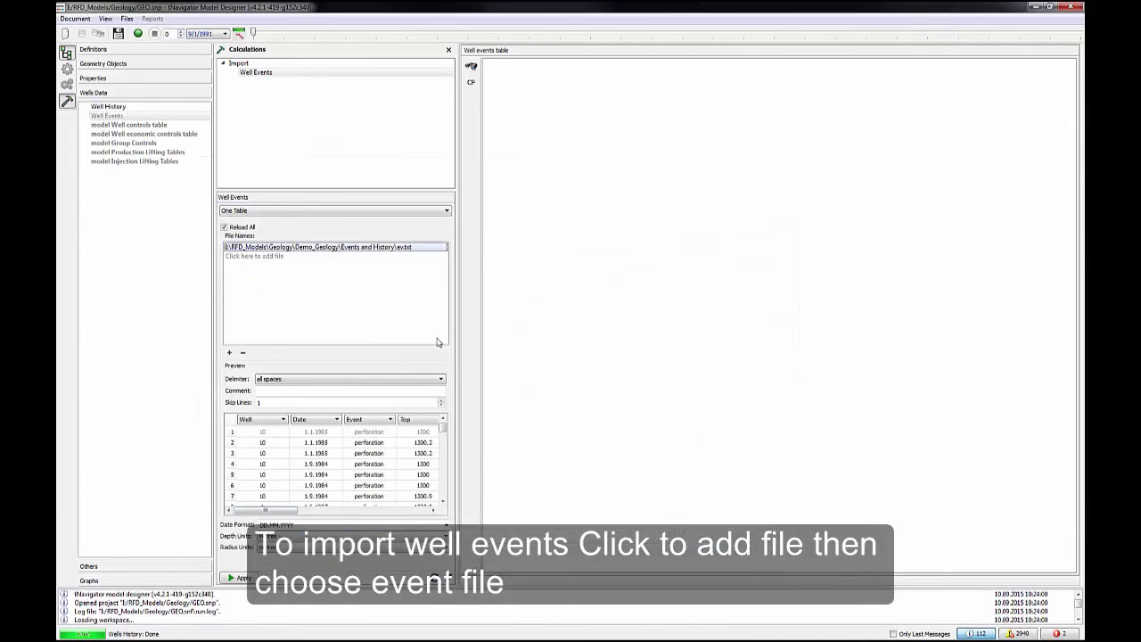
left_click(239, 577)
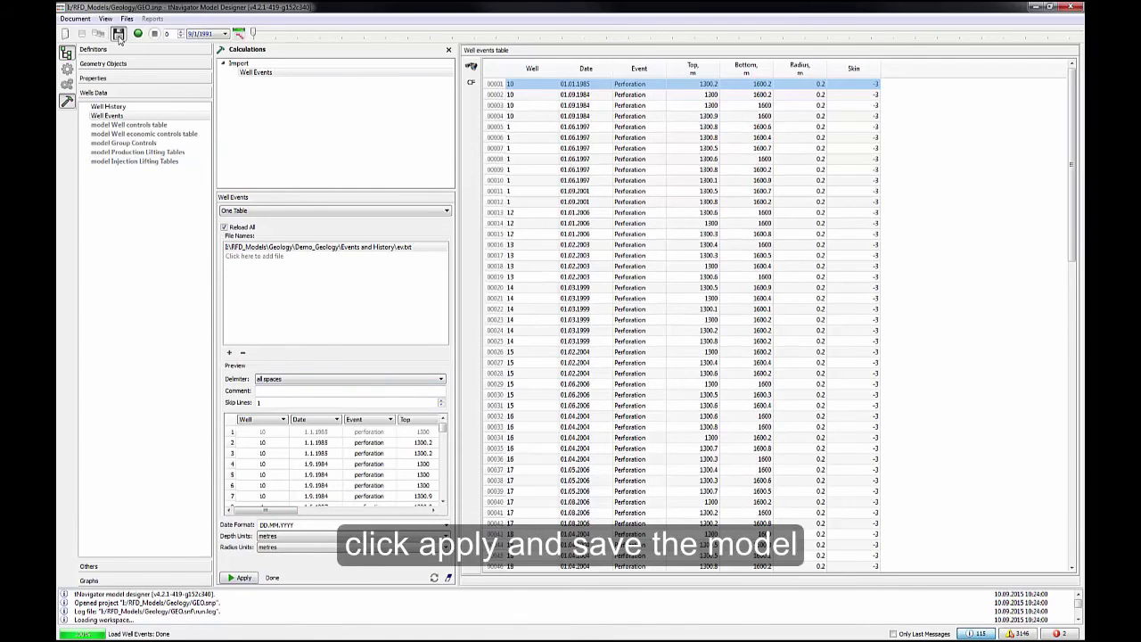
left_click(117, 35)
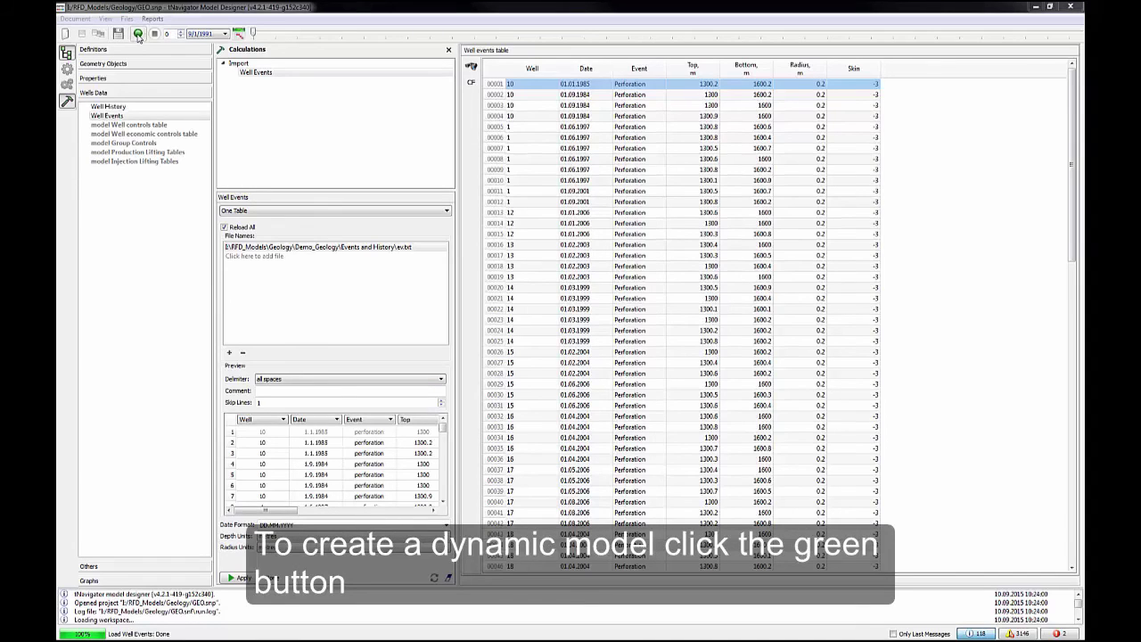
Generate the dynamic model from the GEO project, accepting the default Open Model settings
left_click(138, 34)
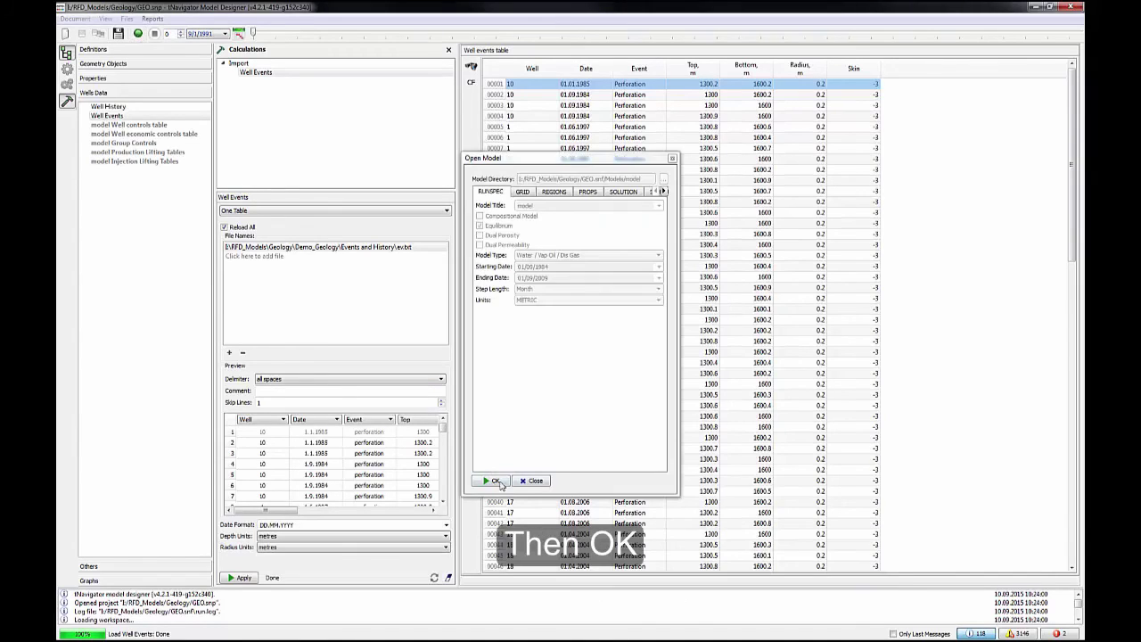
left_click(496, 485)
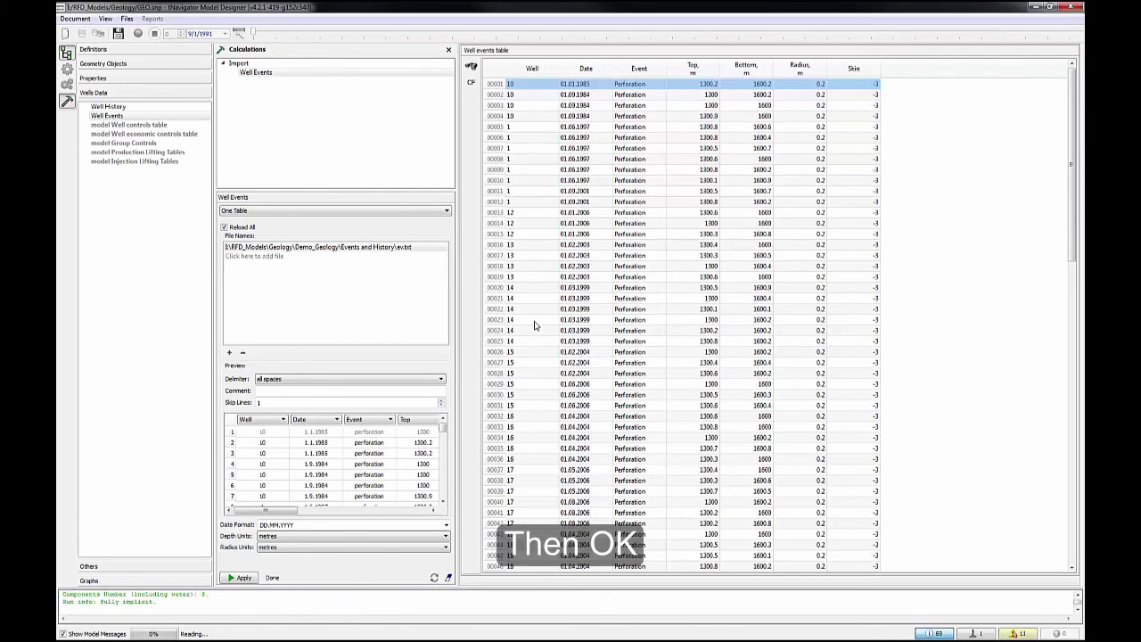
Review the historical well rate graphs and wells list, then start the simulation
left_click(142, 582)
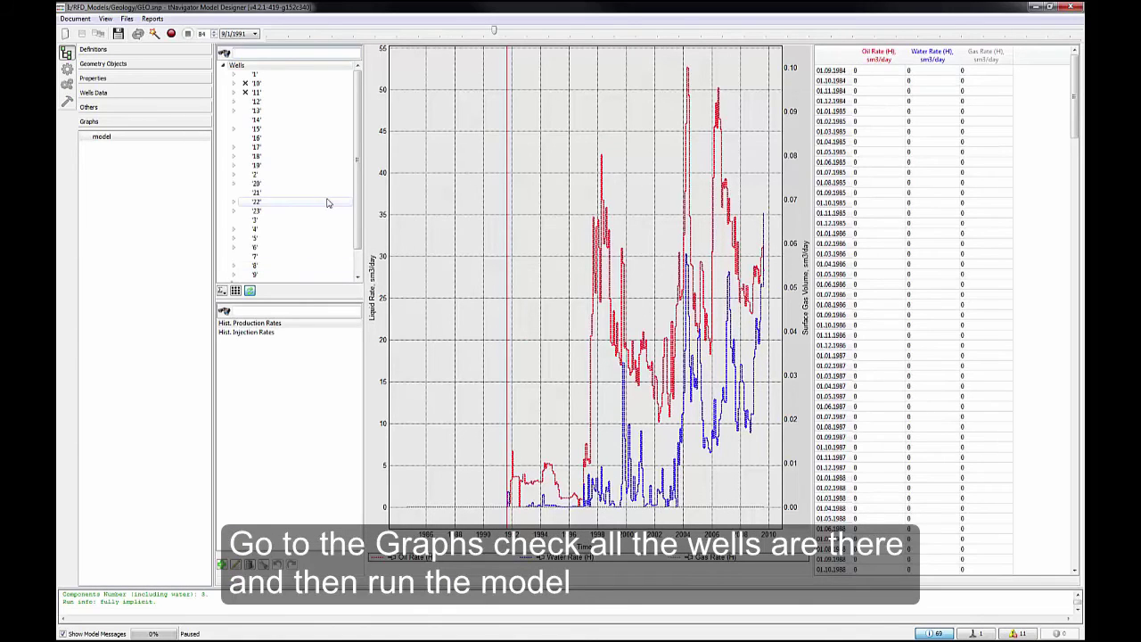
scroll(356, 110, "down", 1)
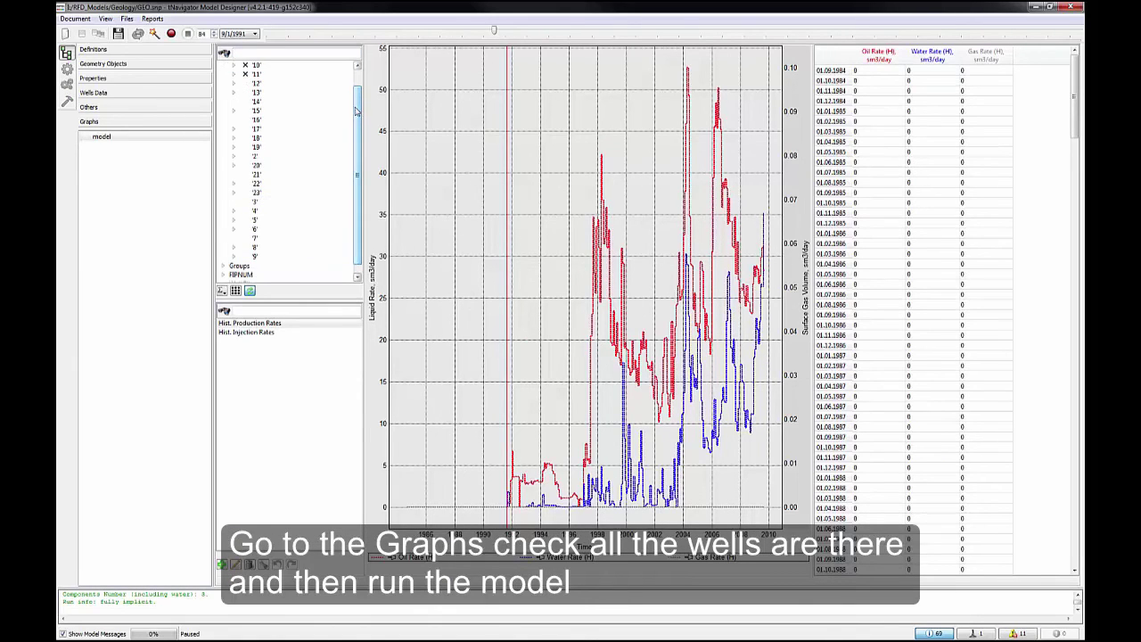
left_click(171, 34)
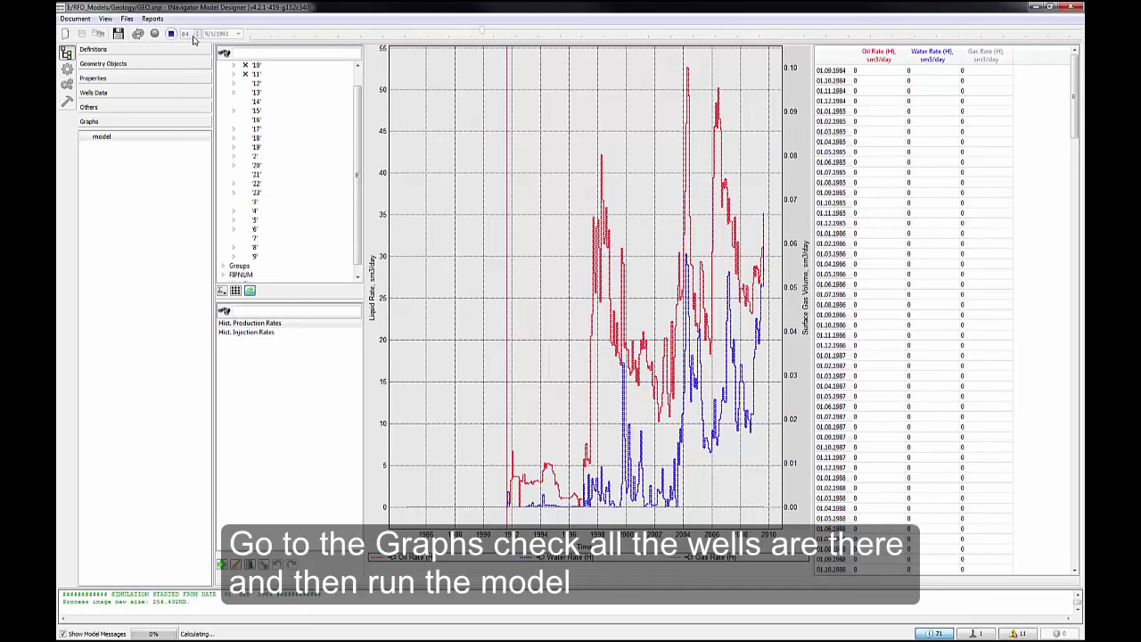